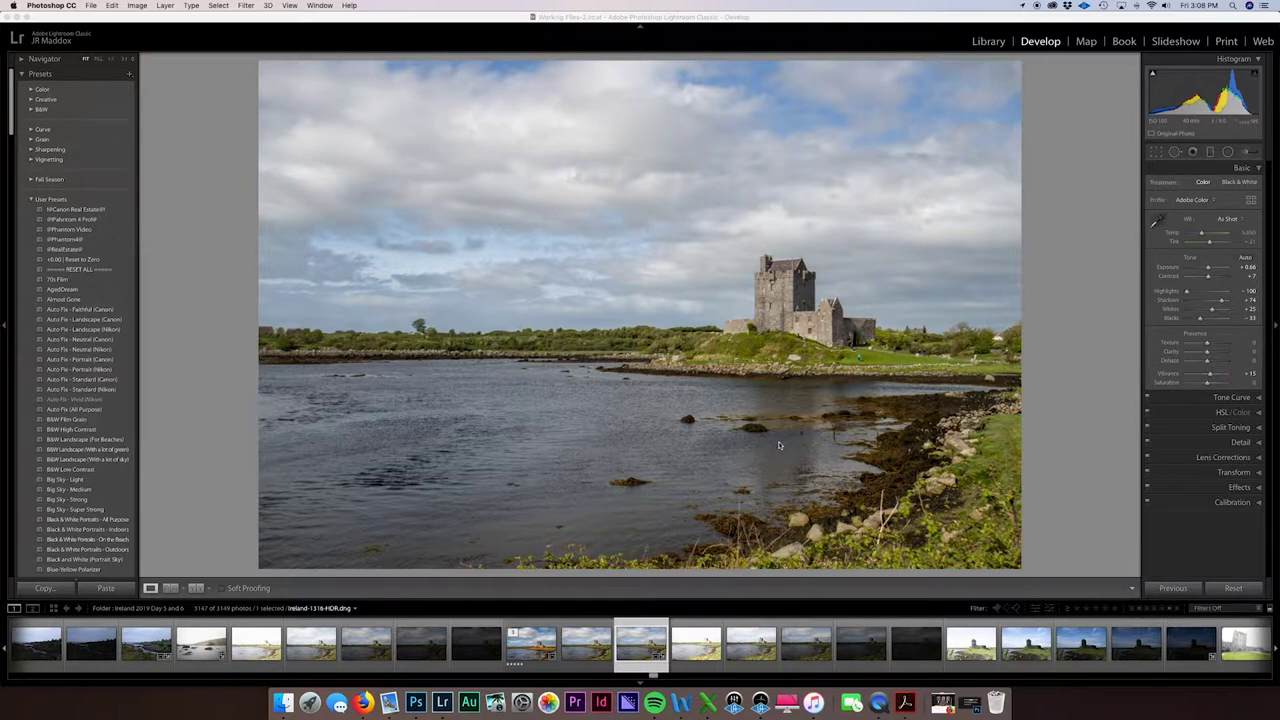
Step: Open the Ireland-1316-HDR castle photo in Photoshop for editing
click(859, 362)
click(859, 362)
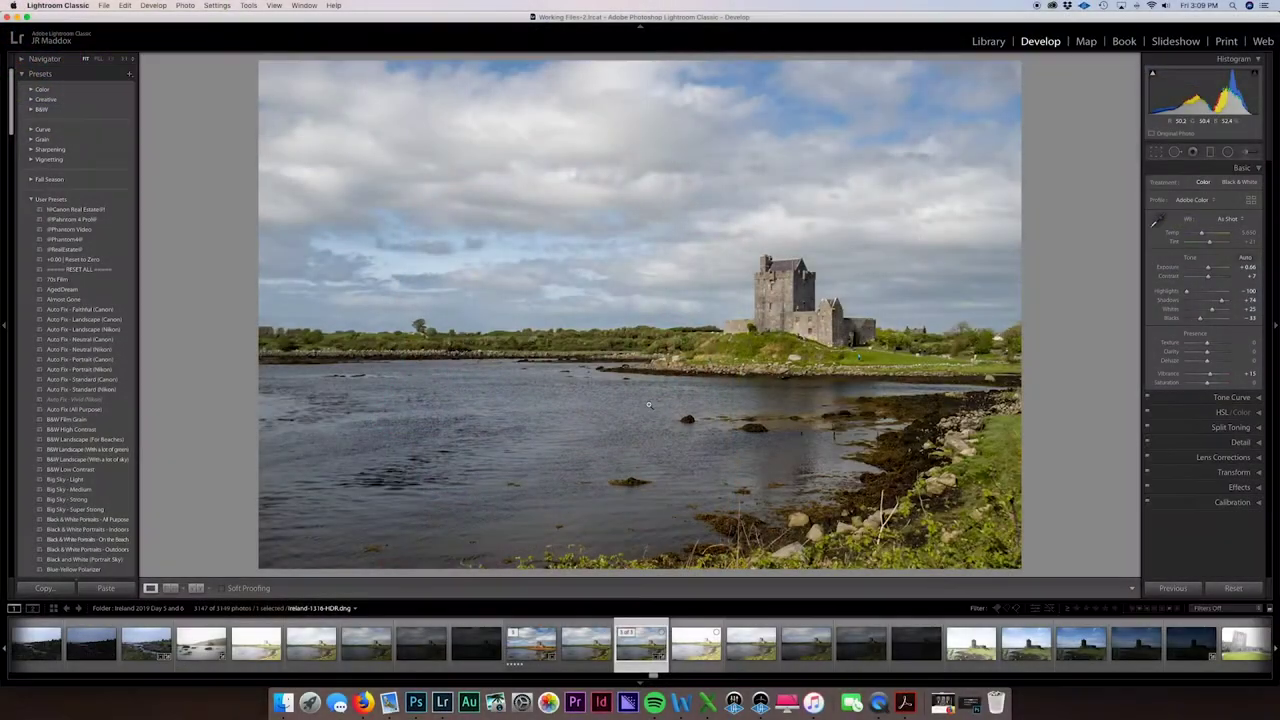
right_click(648, 404)
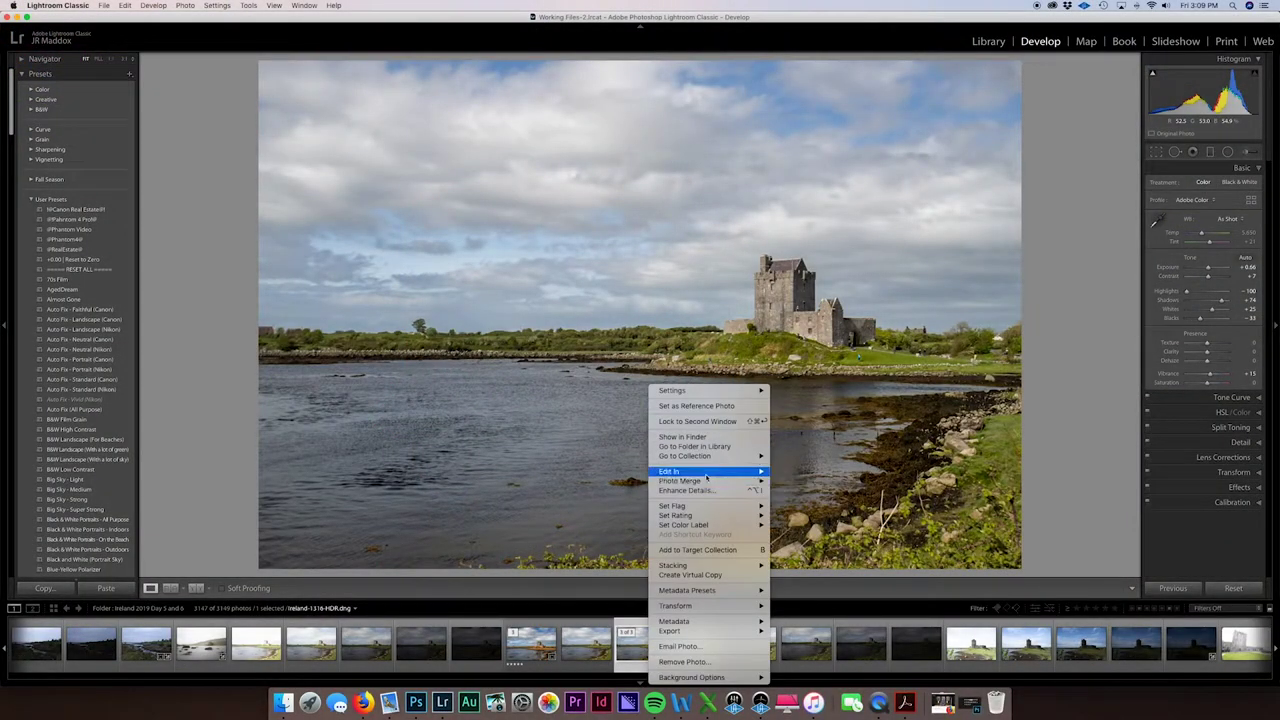
mouse_move(713, 471)
click(810, 472)
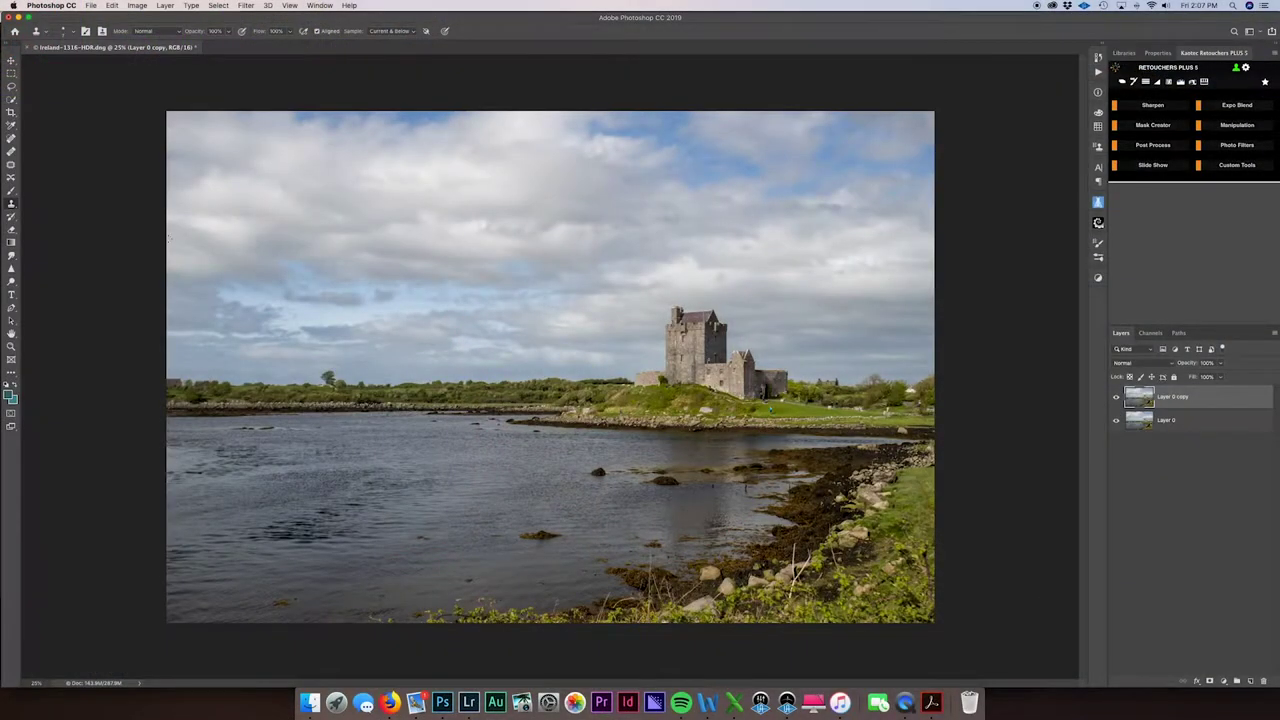
Step: With the Patch tool, replace the orange and white traffic cone on the shoreline with the adjacent grass
click(11, 166)
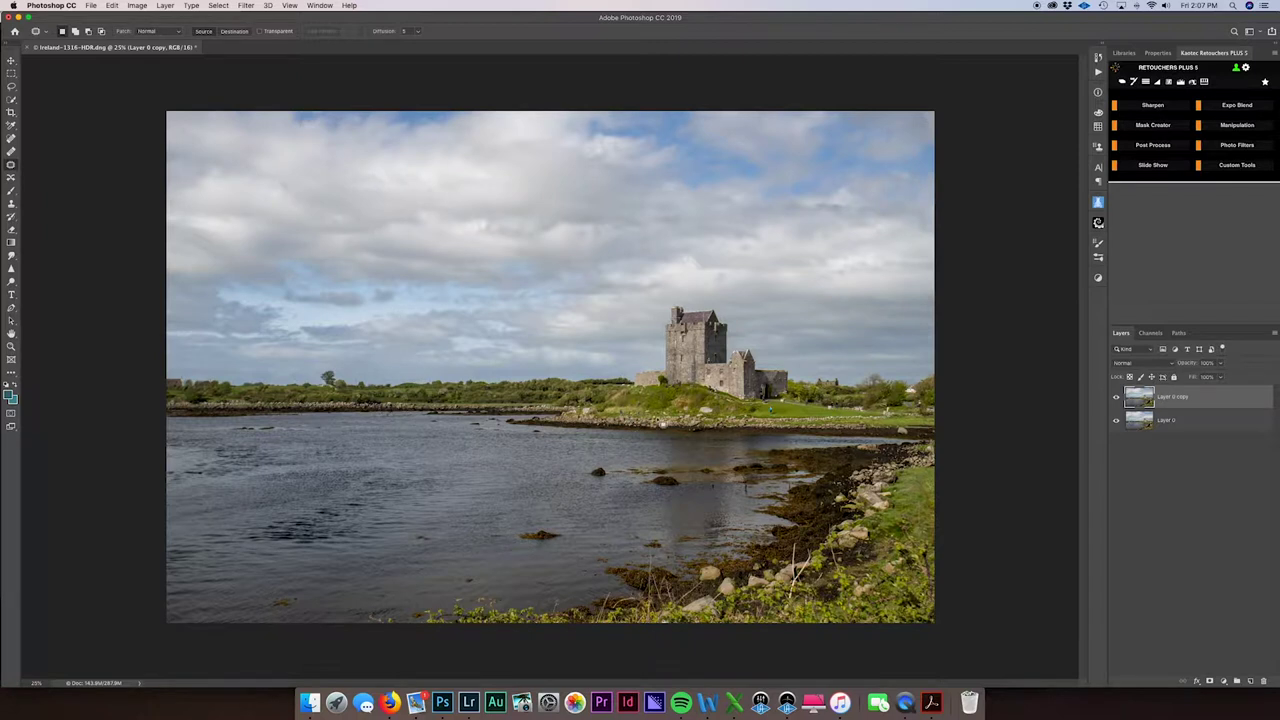
key(super+plus)
key(super+plus)
key(super+plus)
key(super+plus)
key(super+plus)
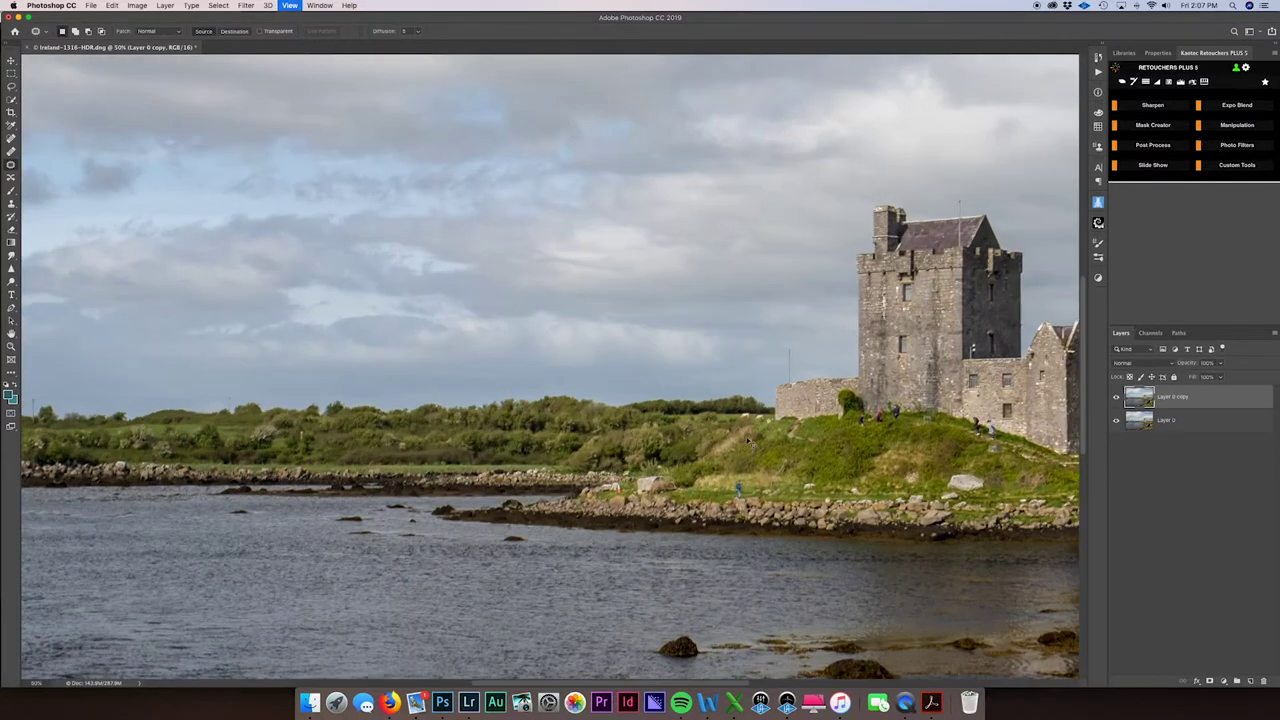
key(super+plus)
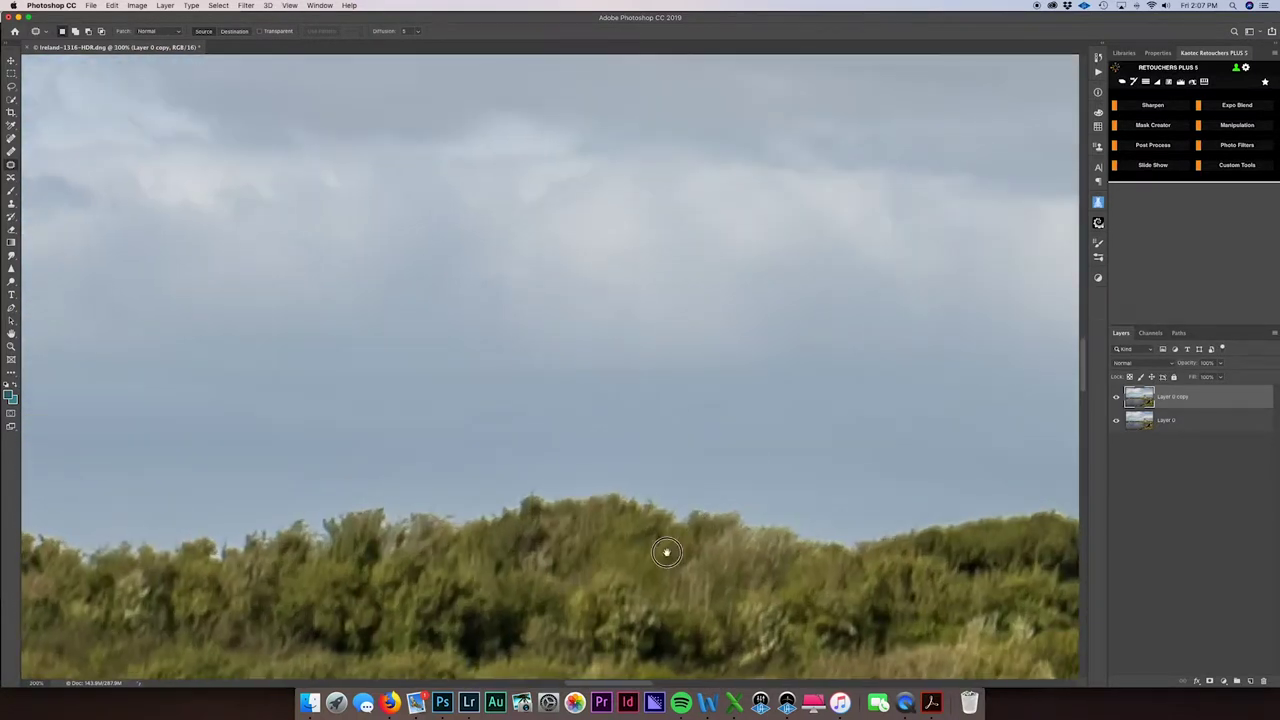
drag(670, 558, 586, 329)
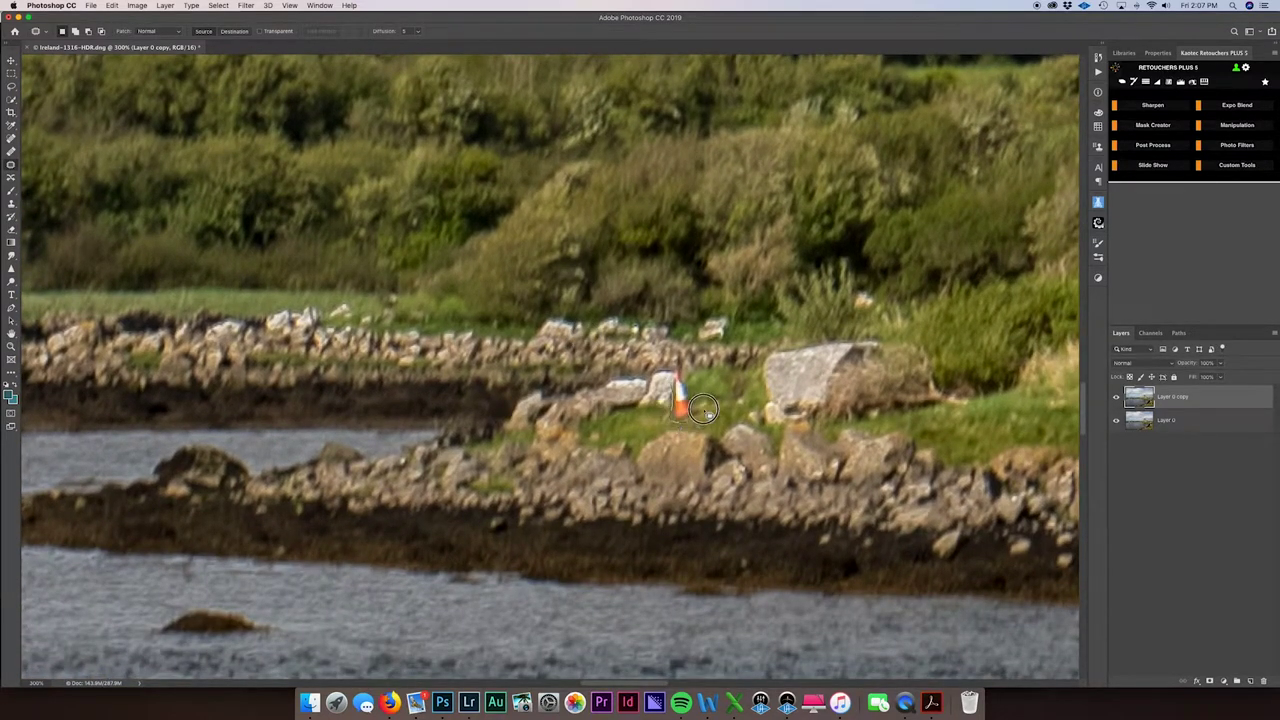
drag(686, 410, 720, 404)
Step: Patch out the person in blue standing on the shoreline rocks, using the grass beside them
scroll(882, 413, right, 5)
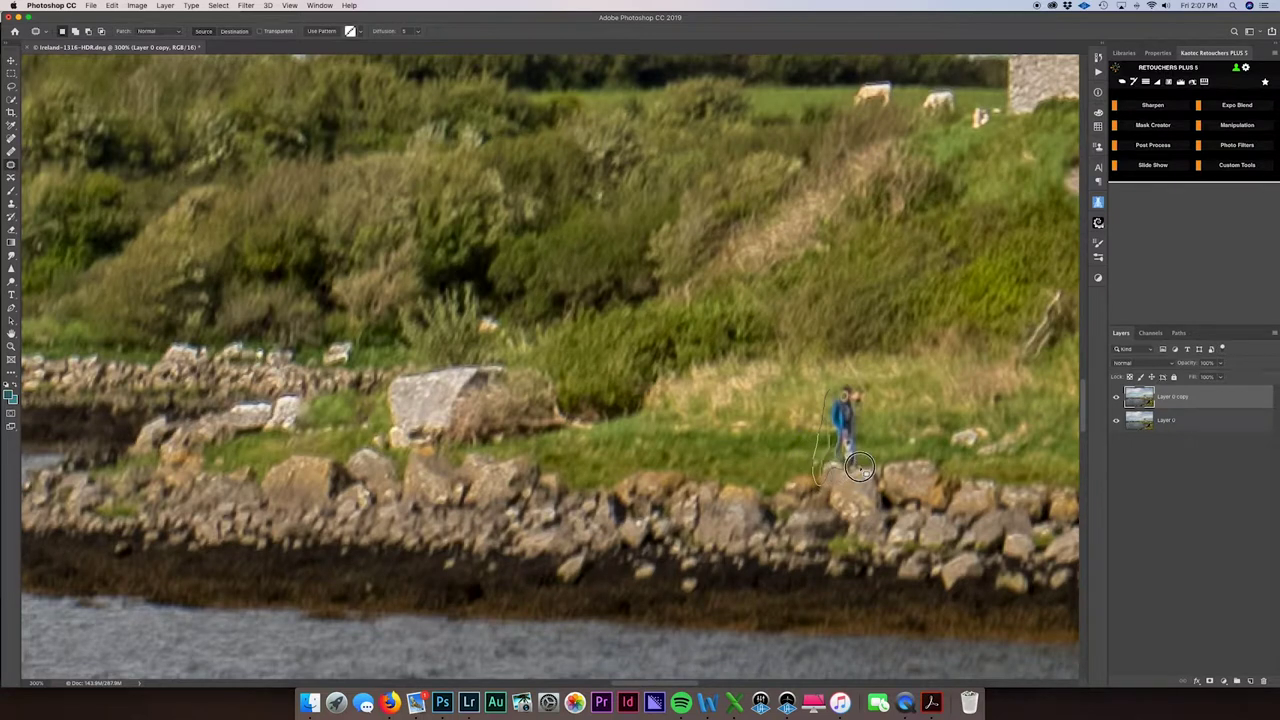
drag(845, 425, 723, 440)
mouse_move(657, 312)
mouse_down()
mouse_move(703, 328)
mouse_move(700, 316)
mouse_move(729, 311)
mouse_up()
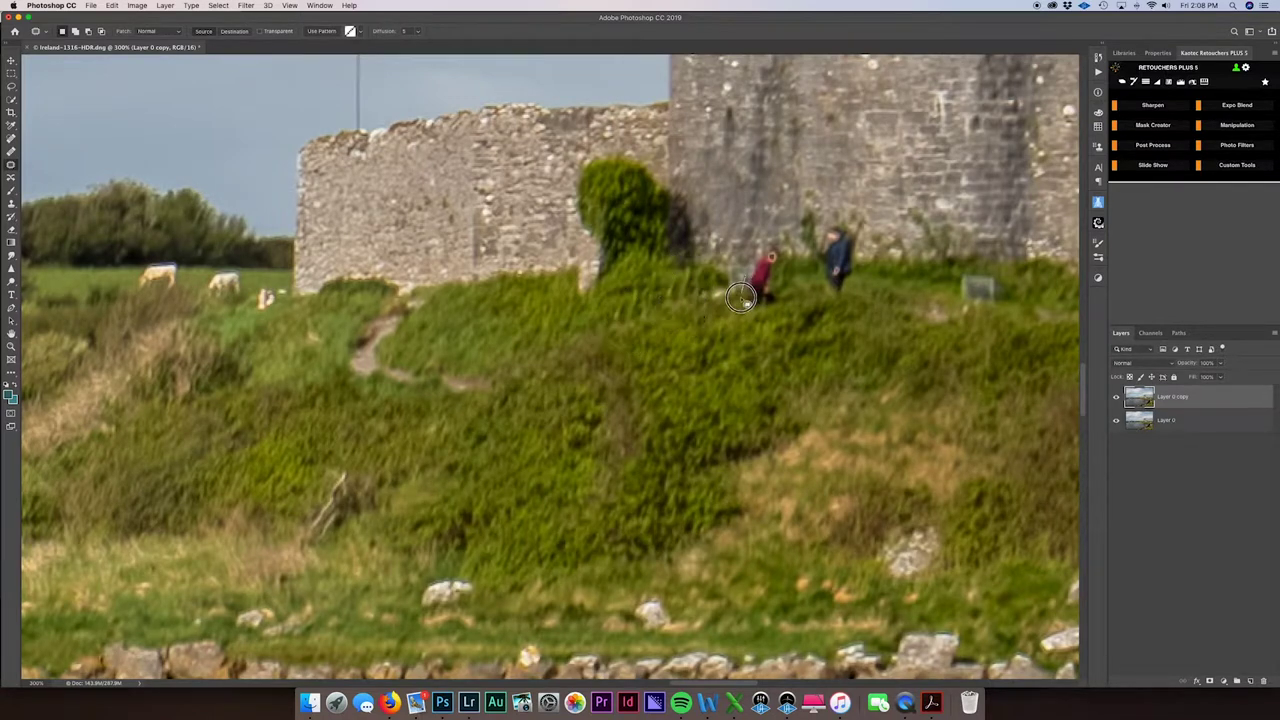
Step: Patch out the people in maroon and dark blue by the tower base and the next figure along the slope
drag(768, 280, 683, 284)
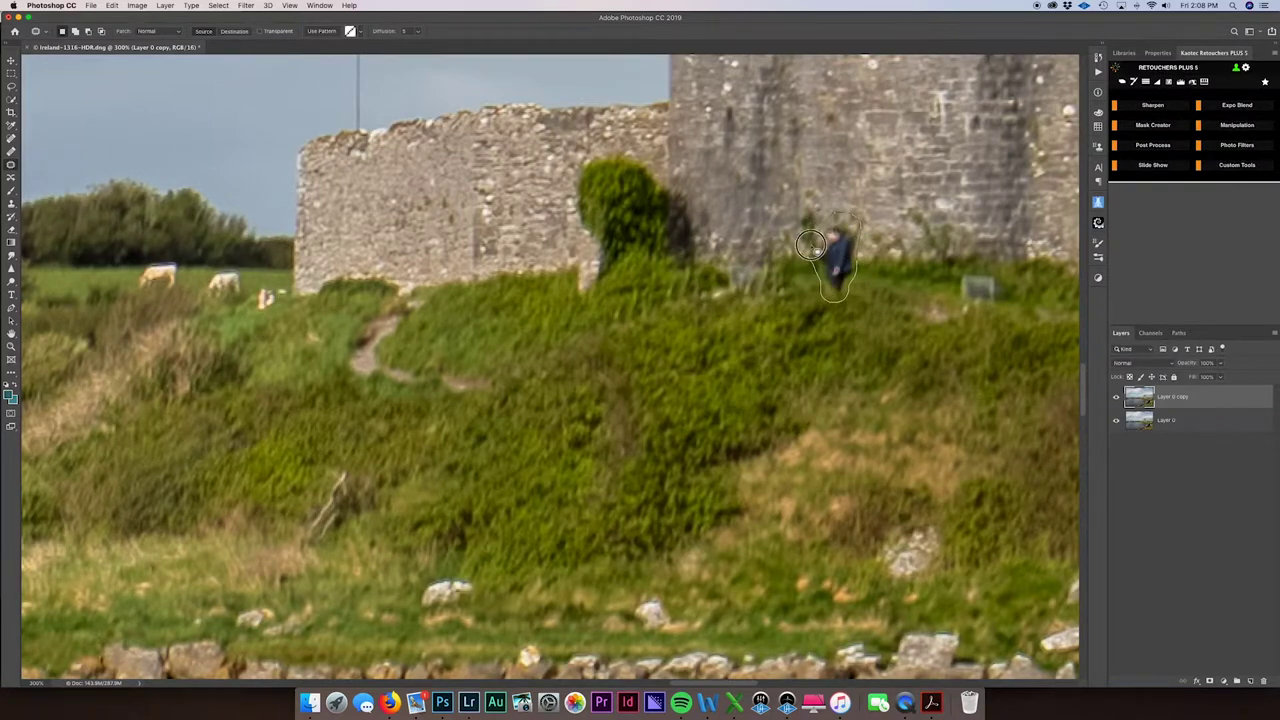
drag(835, 260, 942, 316)
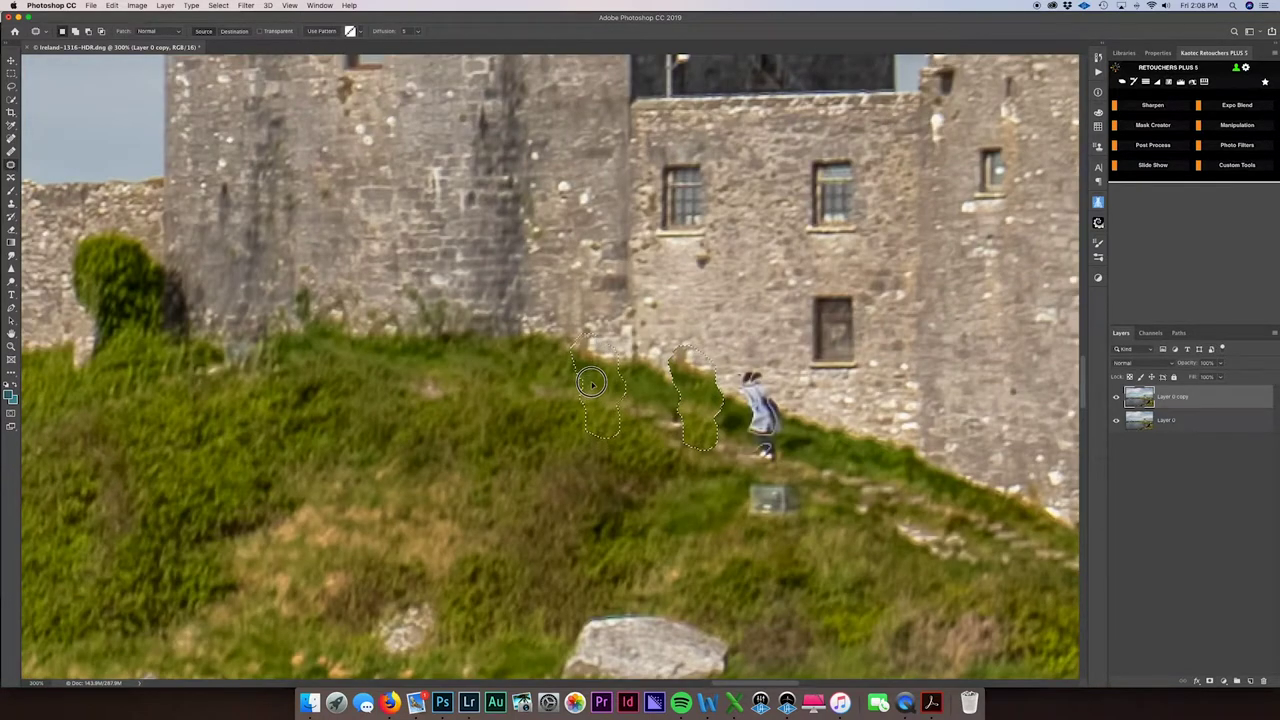
drag(585, 371, 588, 374)
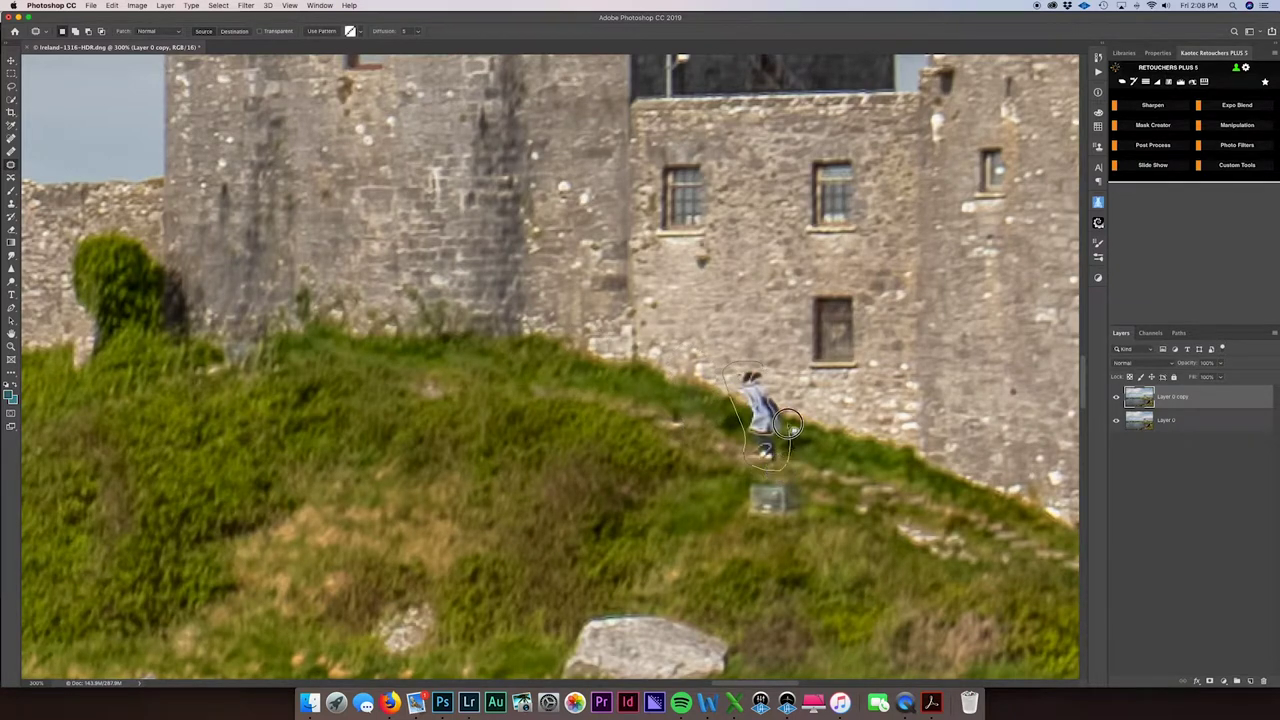
Step: Patch out the visitor in light clothing on the hillside path and the small grey box just below
drag(763, 425, 829, 456)
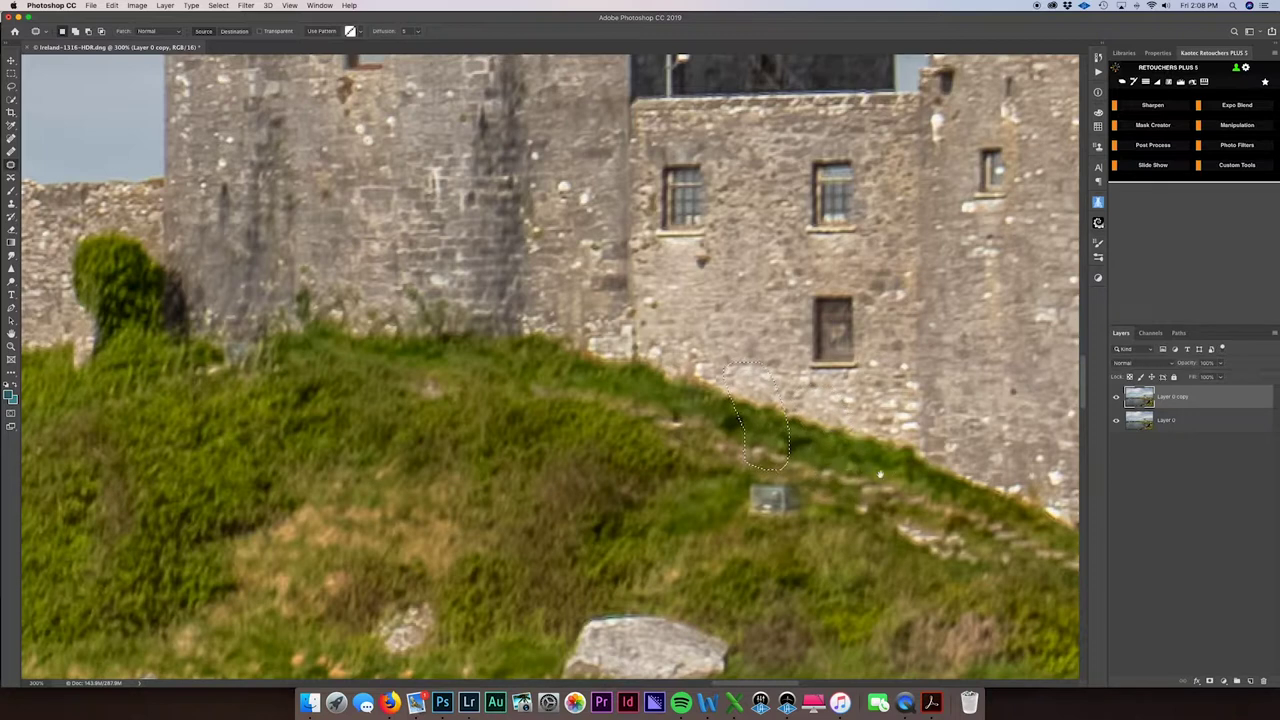
scroll(886, 479, right, 5)
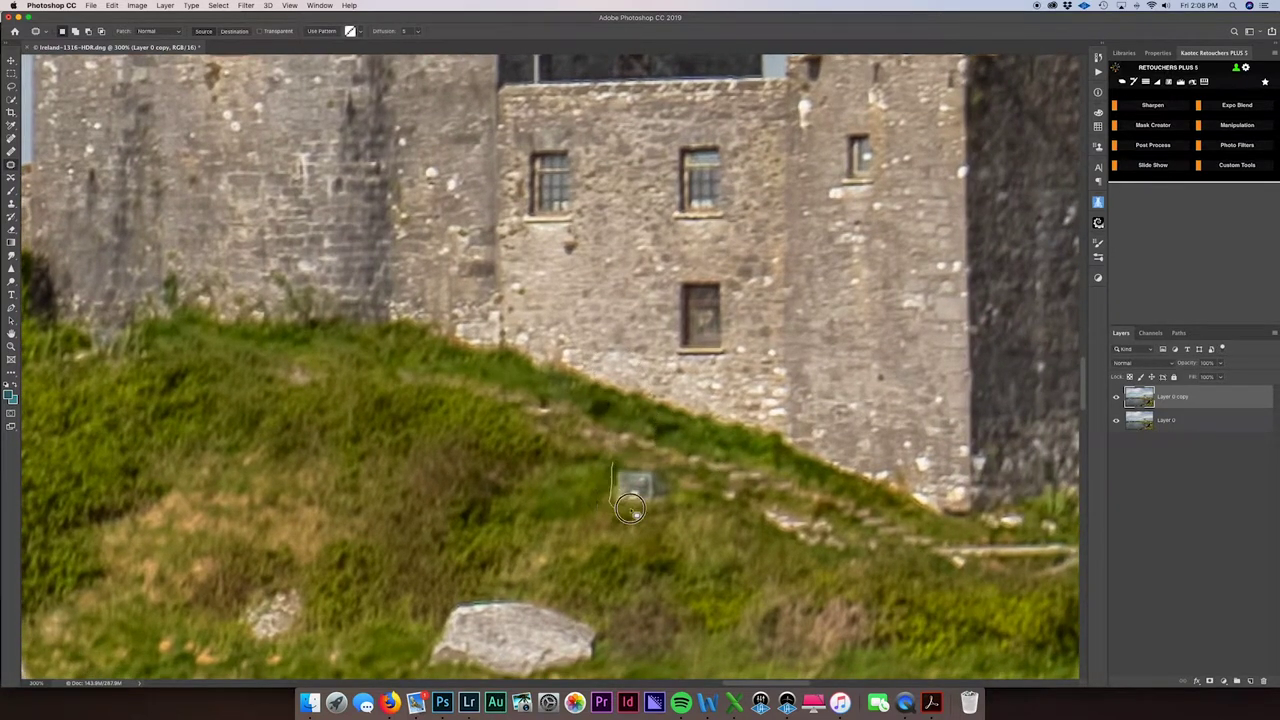
drag(619, 463, 617, 461)
mouse_move(640, 489)
mouse_down()
mouse_move(672, 494)
mouse_move(711, 527)
mouse_up()
scroll(711, 527, right, 10)
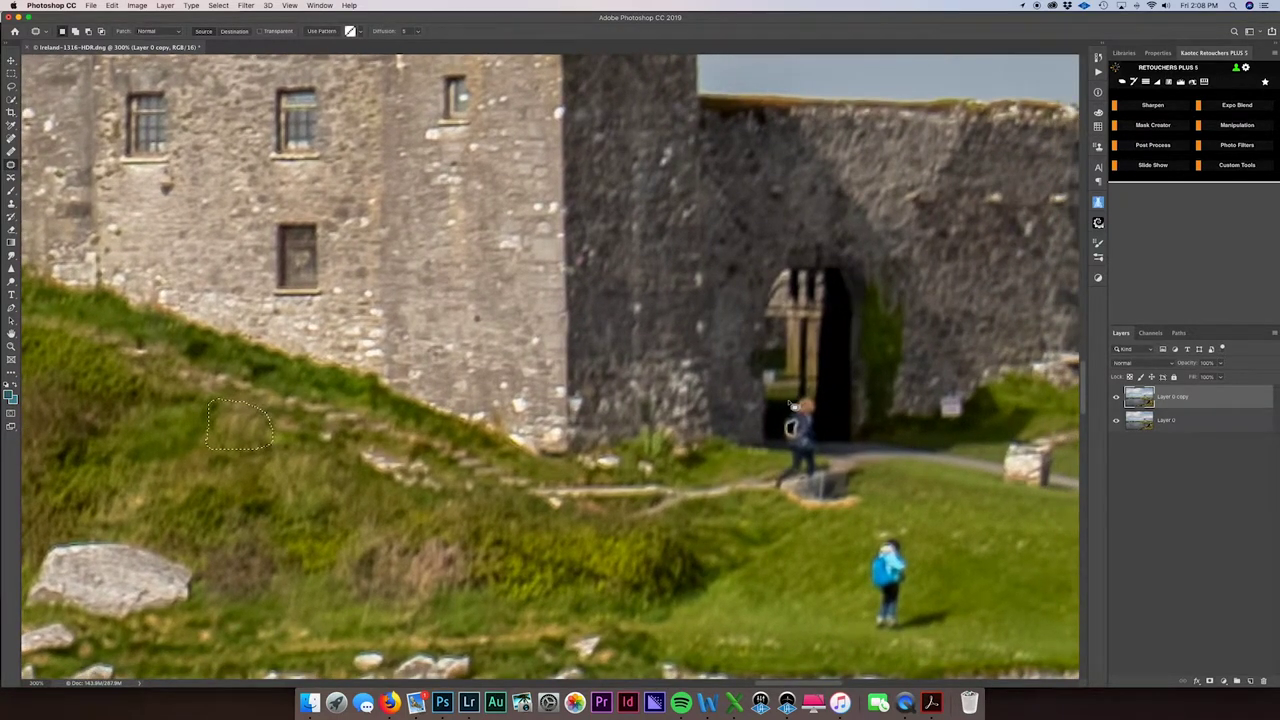
Step: Patch the upper body of the person walking past the archway with the dark doorway area
mouse_move(815, 400)
mouse_down()
mouse_move(786, 395)
mouse_move(831, 412)
mouse_up()
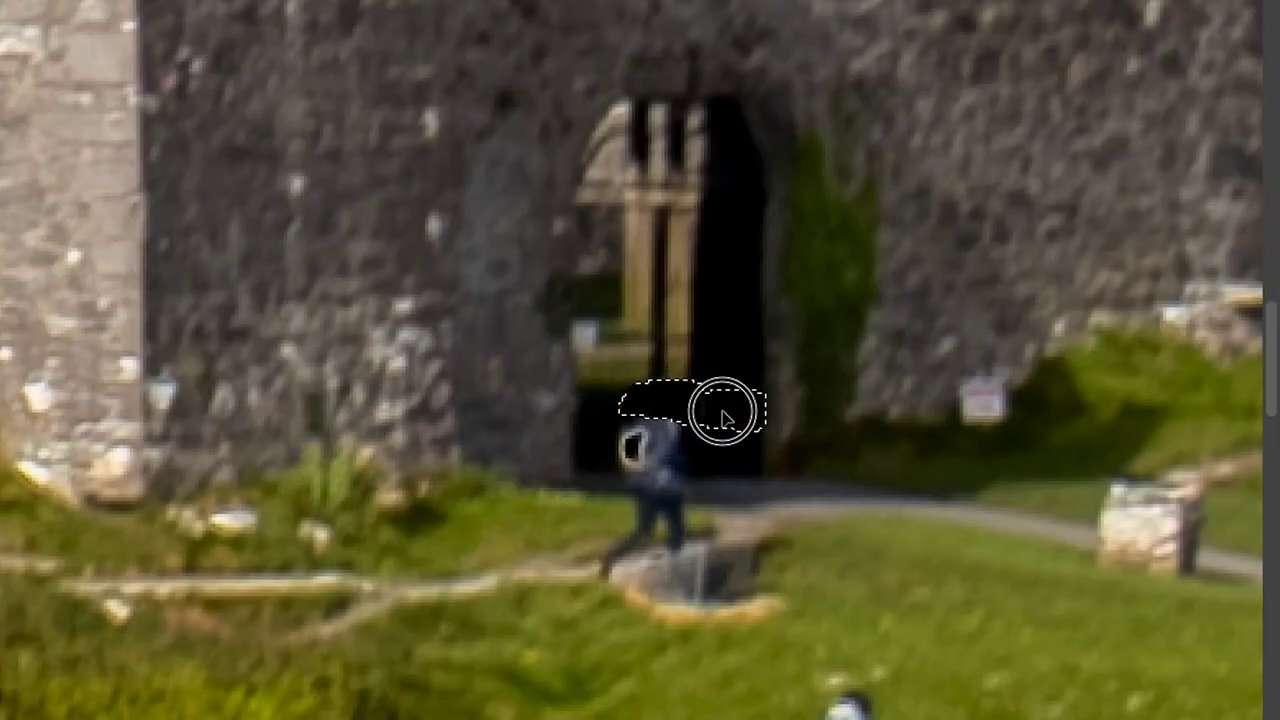
drag(723, 412, 728, 369)
click(598, 420)
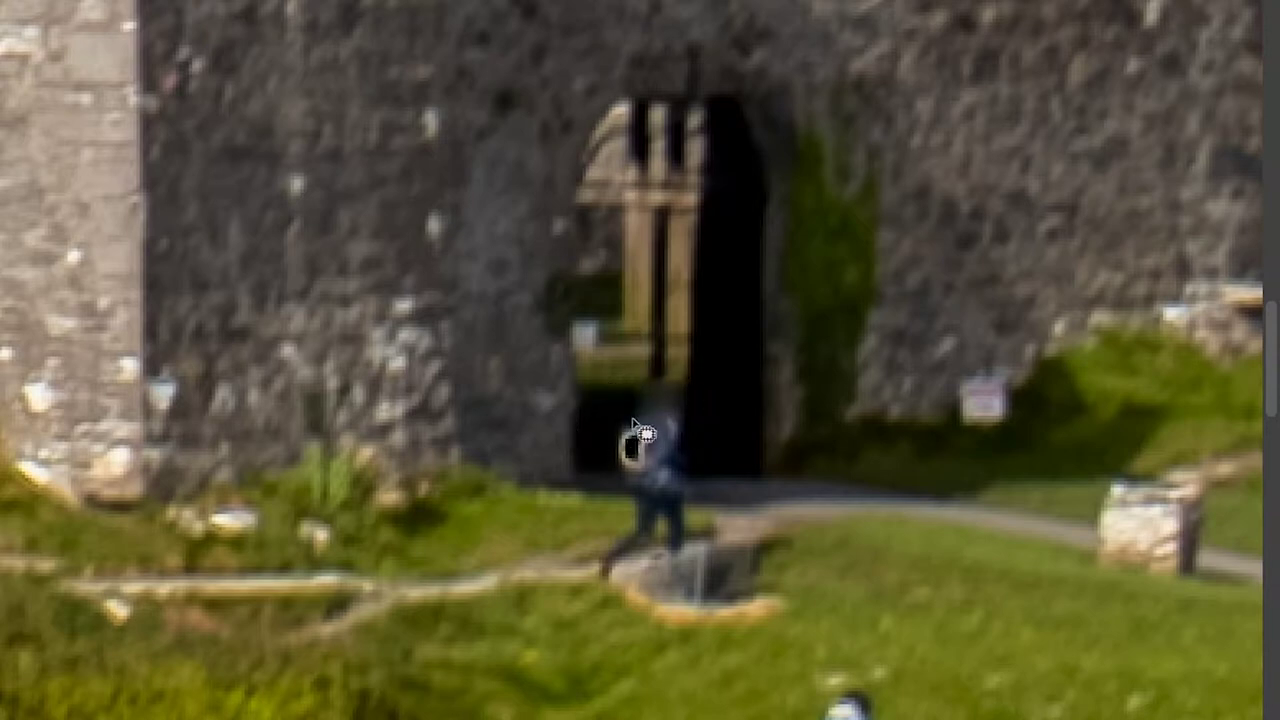
mouse_move(628, 395)
mouse_down()
mouse_move(686, 380)
mouse_move(689, 474)
mouse_move(610, 465)
mouse_move(629, 391)
mouse_move(694, 449)
mouse_up()
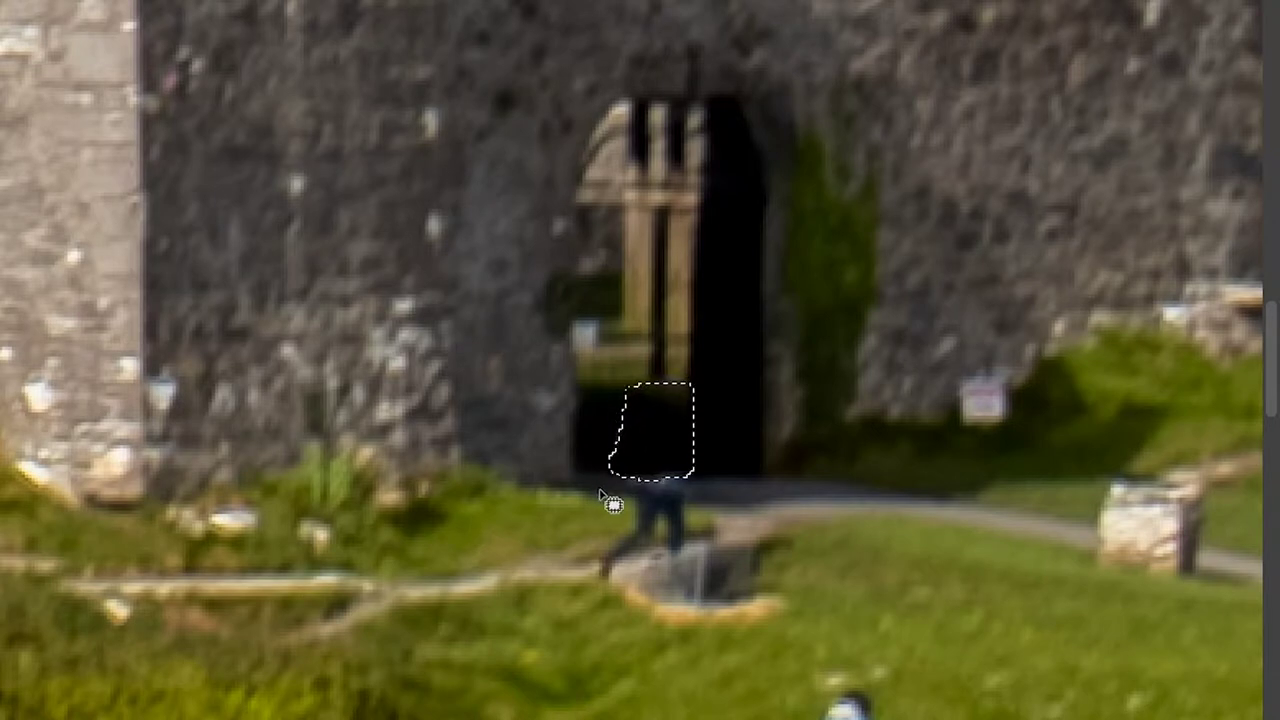
Step: Patch out the waist and legs of the person in front of the archway with the adjacent path
mouse_move(616, 494)
mouse_down()
mouse_move(700, 486)
mouse_move(663, 477)
mouse_move(620, 490)
mouse_up()
drag(622, 489, 745, 486)
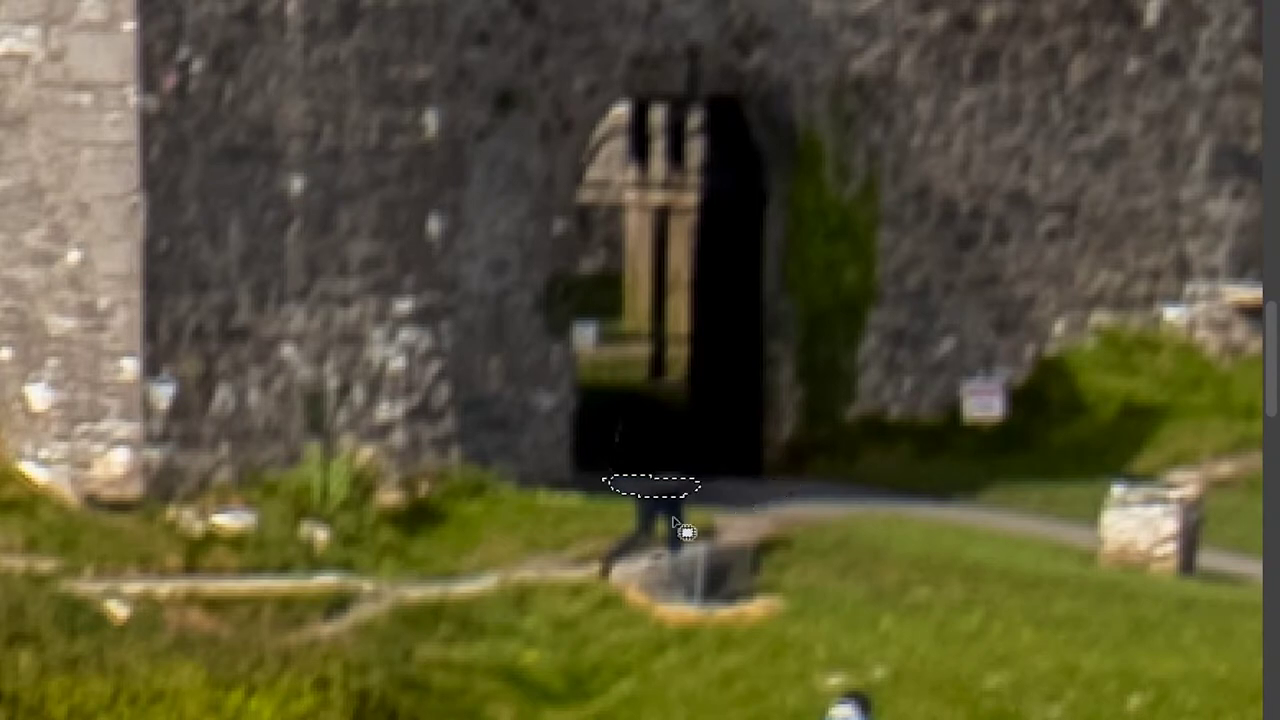
mouse_move(614, 494)
mouse_down()
mouse_move(591, 591)
mouse_move(641, 556)
mouse_move(699, 544)
mouse_move(699, 470)
mouse_move(614, 494)
mouse_up()
mouse_move(700, 510)
mouse_down()
mouse_move(718, 518)
mouse_move(680, 523)
mouse_move(740, 508)
mouse_move(733, 518)
mouse_up()
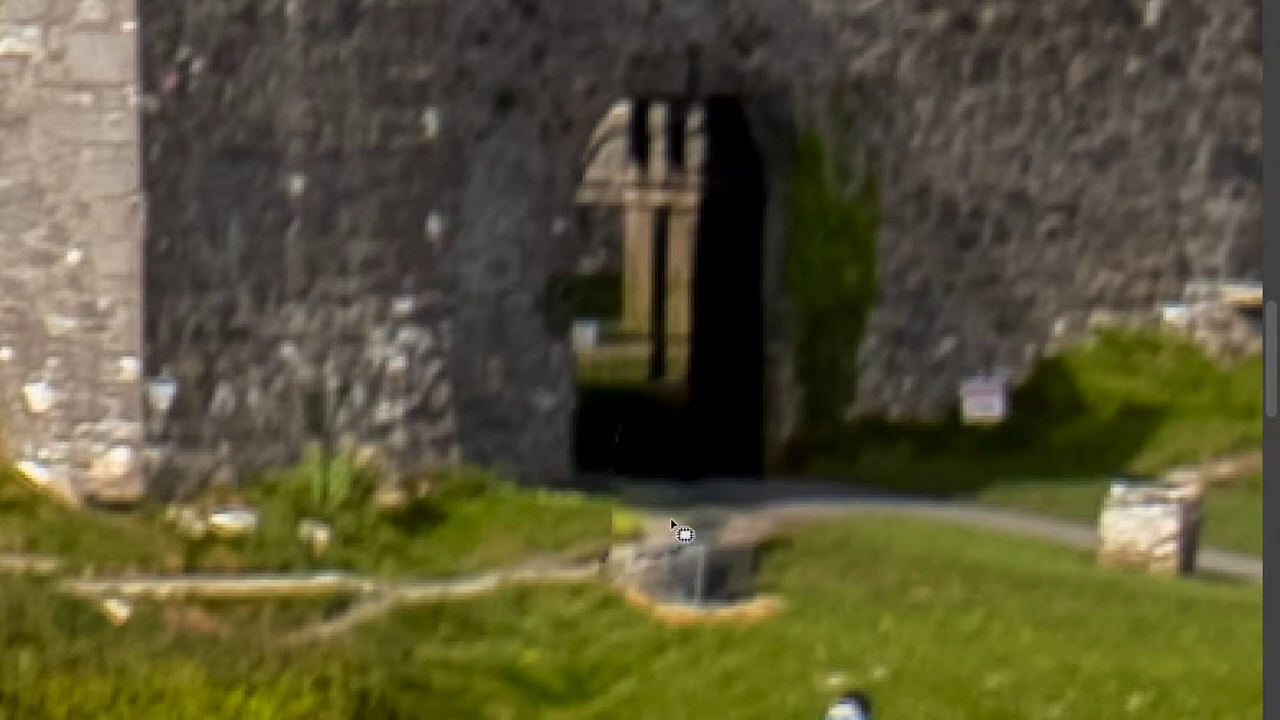
Step: Patch the leftover foot area on the path edge and replace the stone-edged plaque below the archway with grass
drag(670, 548, 605, 542)
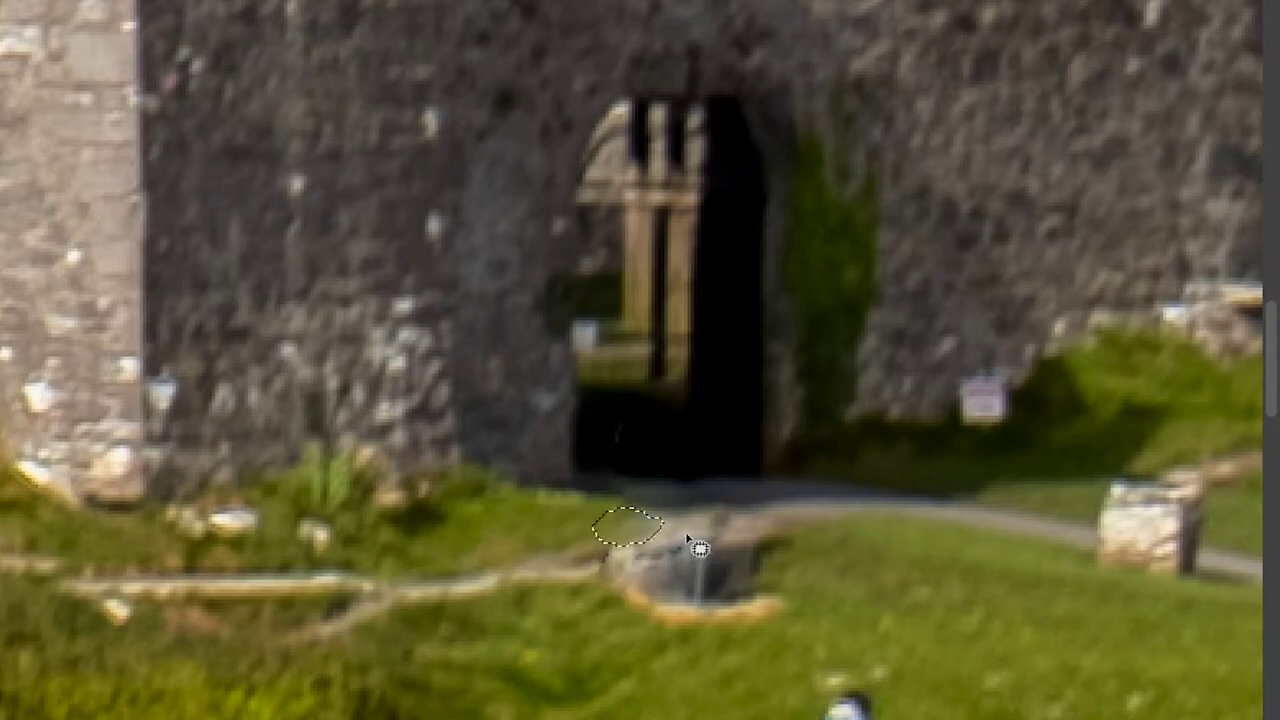
drag(698, 529, 531, 545)
mouse_move(627, 540)
mouse_down()
mouse_move(618, 575)
mouse_move(628, 607)
mouse_move(659, 630)
mouse_move(783, 634)
mouse_move(801, 605)
mouse_move(806, 535)
mouse_move(709, 527)
mouse_move(628, 540)
mouse_up()
mouse_move(690, 585)
mouse_down()
mouse_move(780, 586)
mouse_move(877, 609)
mouse_up()
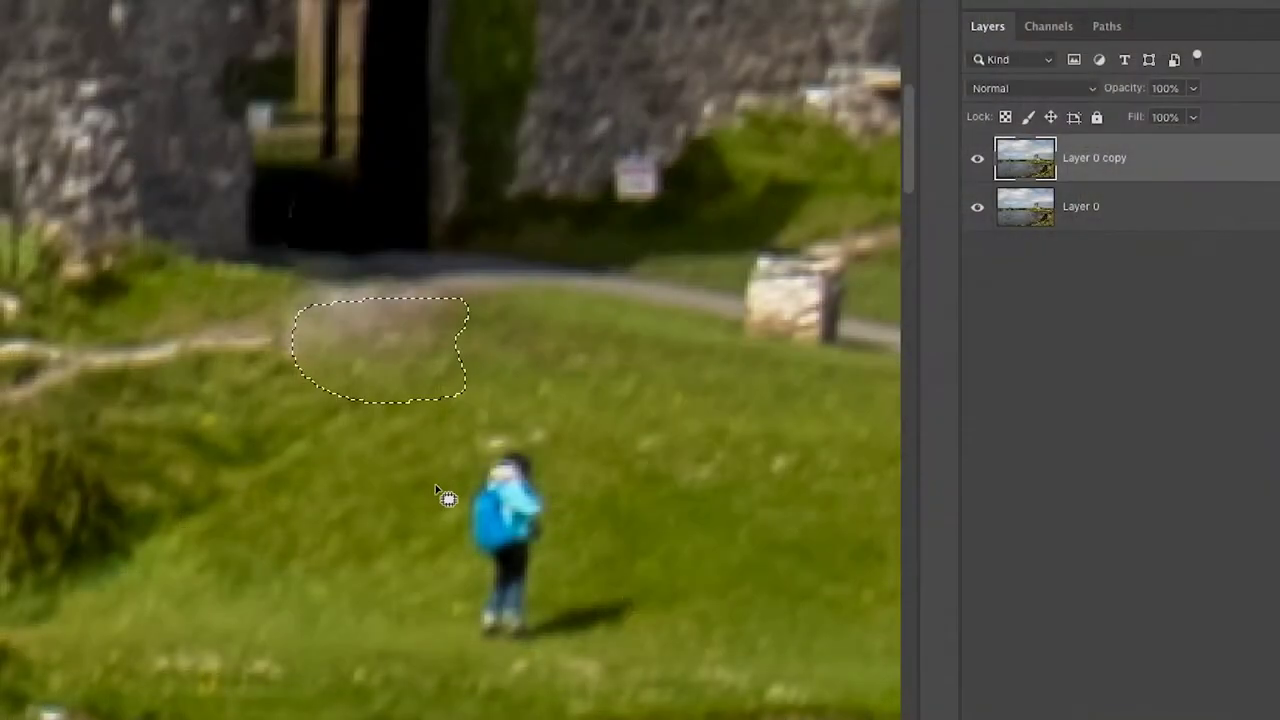
Step: Patch out the person with the blue backpack and their shadow on the lawn, and clean up the path edge by the archway
mouse_move(446, 466)
mouse_down()
mouse_move(451, 634)
mouse_move(603, 654)
mouse_move(627, 585)
mouse_move(574, 486)
mouse_move(477, 449)
mouse_move(448, 468)
mouse_up()
drag(469, 531, 307, 568)
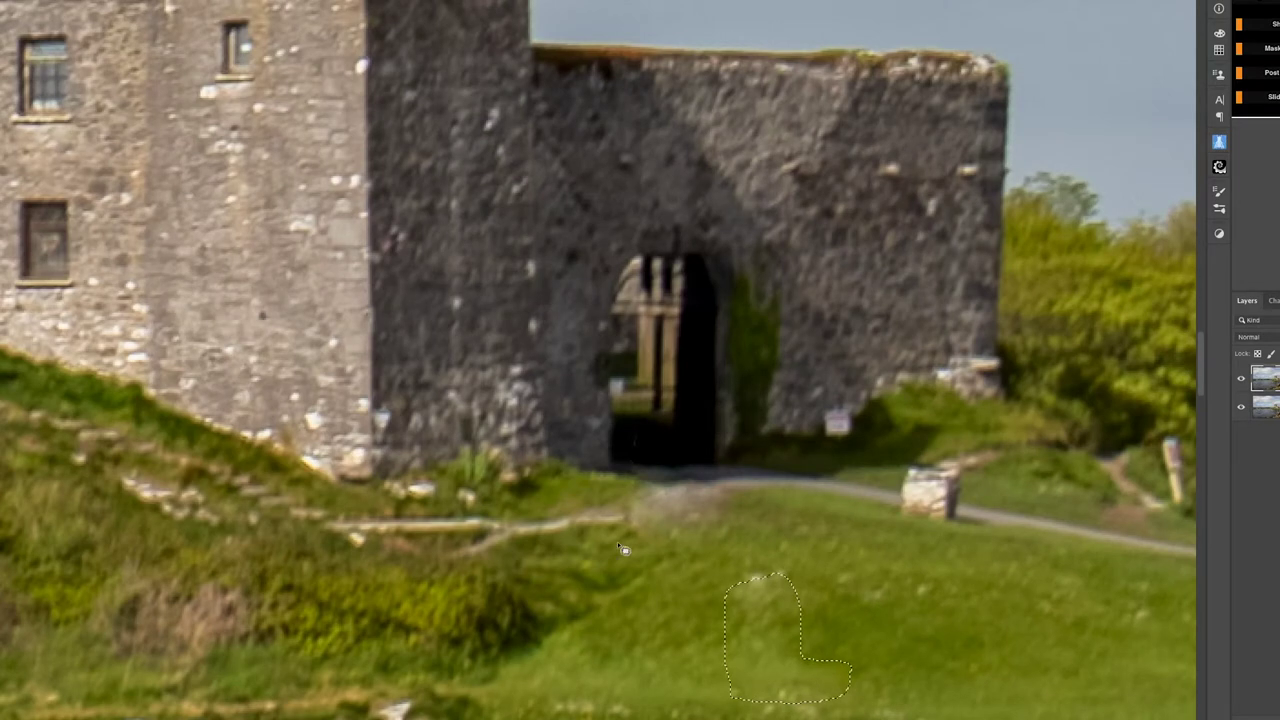
key(ctrl+d)
key(j)
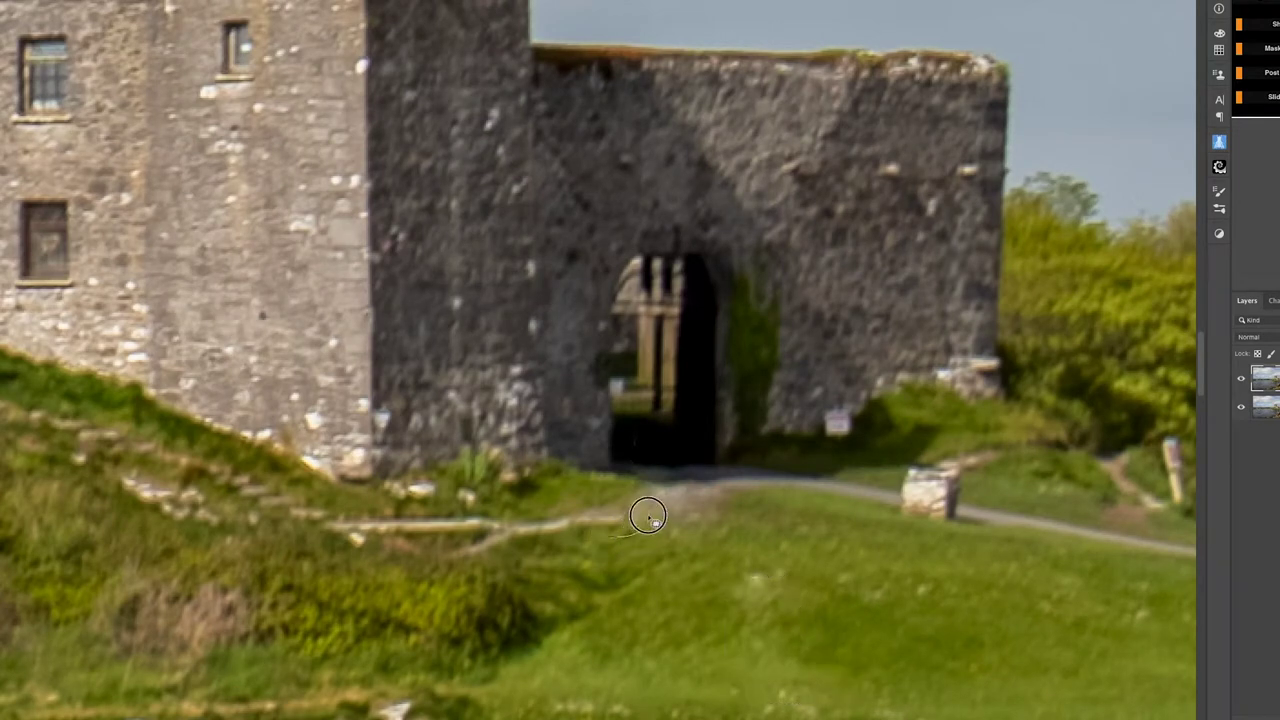
drag(631, 530, 578, 529)
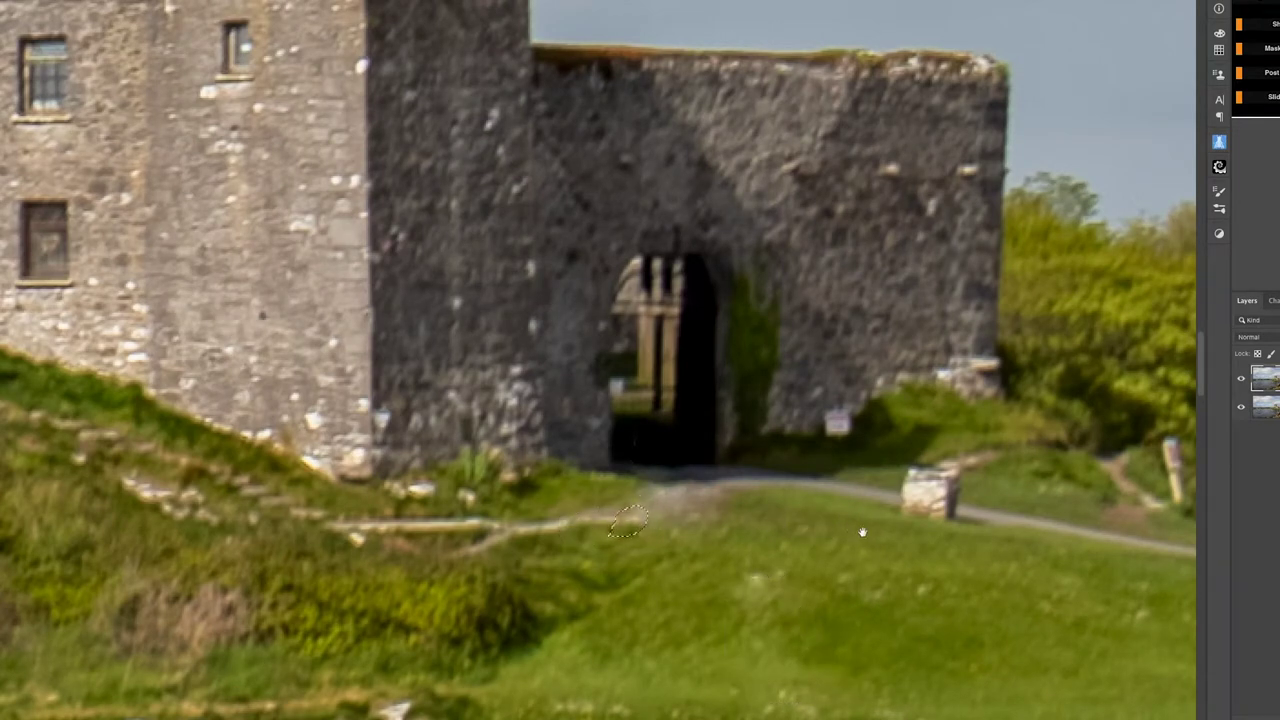
Step: Patch out the upright post beside the bushes beyond the archway wall, and clear the selection
scroll(862, 532, right, 10)
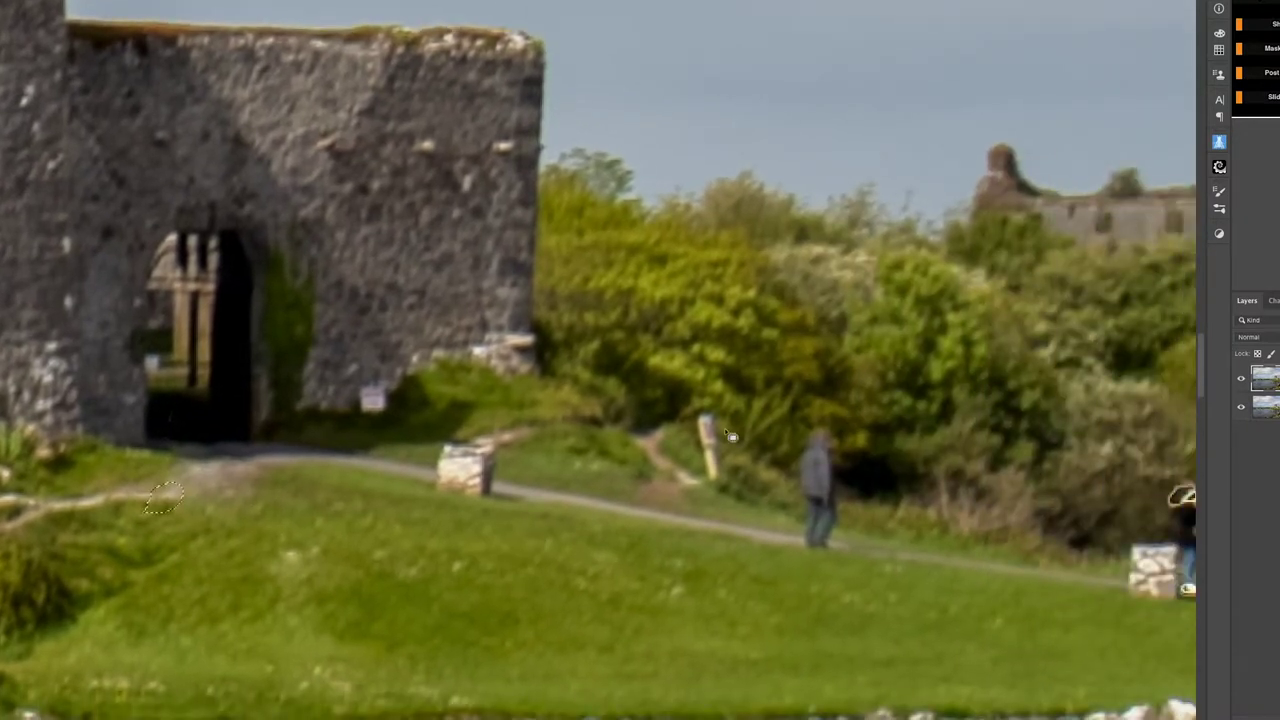
drag(705, 468, 719, 424)
drag(710, 458, 744, 460)
key(ctrl+d)
Step: Patch out the man in grey on the path, matching the bushes and path beside him
drag(666, 589, 622, 600)
scroll(622, 600, right, 2)
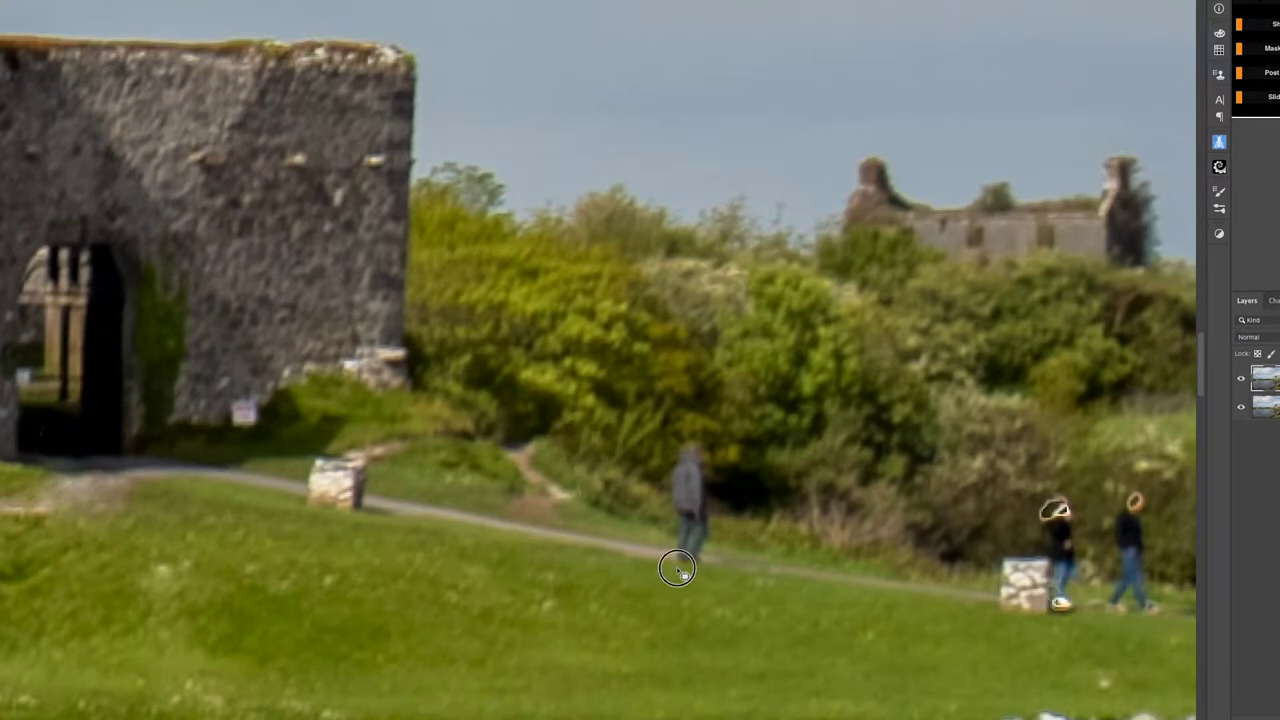
drag(710, 545, 716, 495)
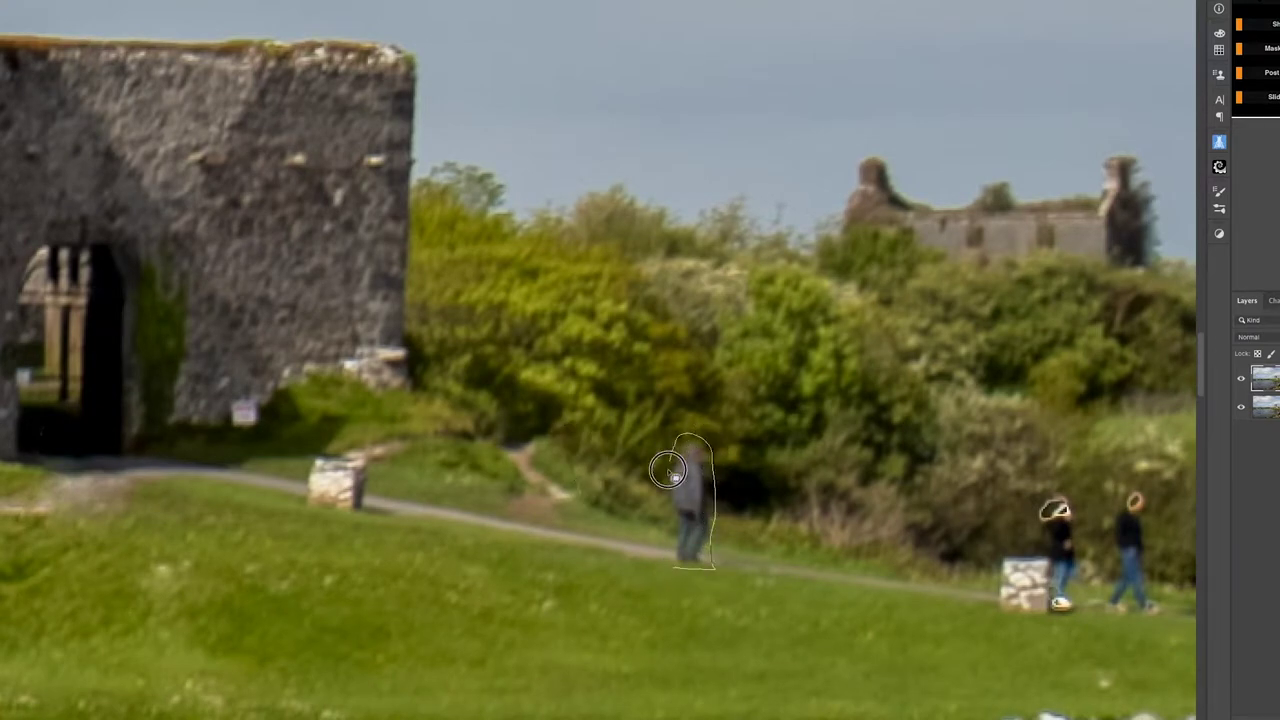
drag(675, 565, 680, 566)
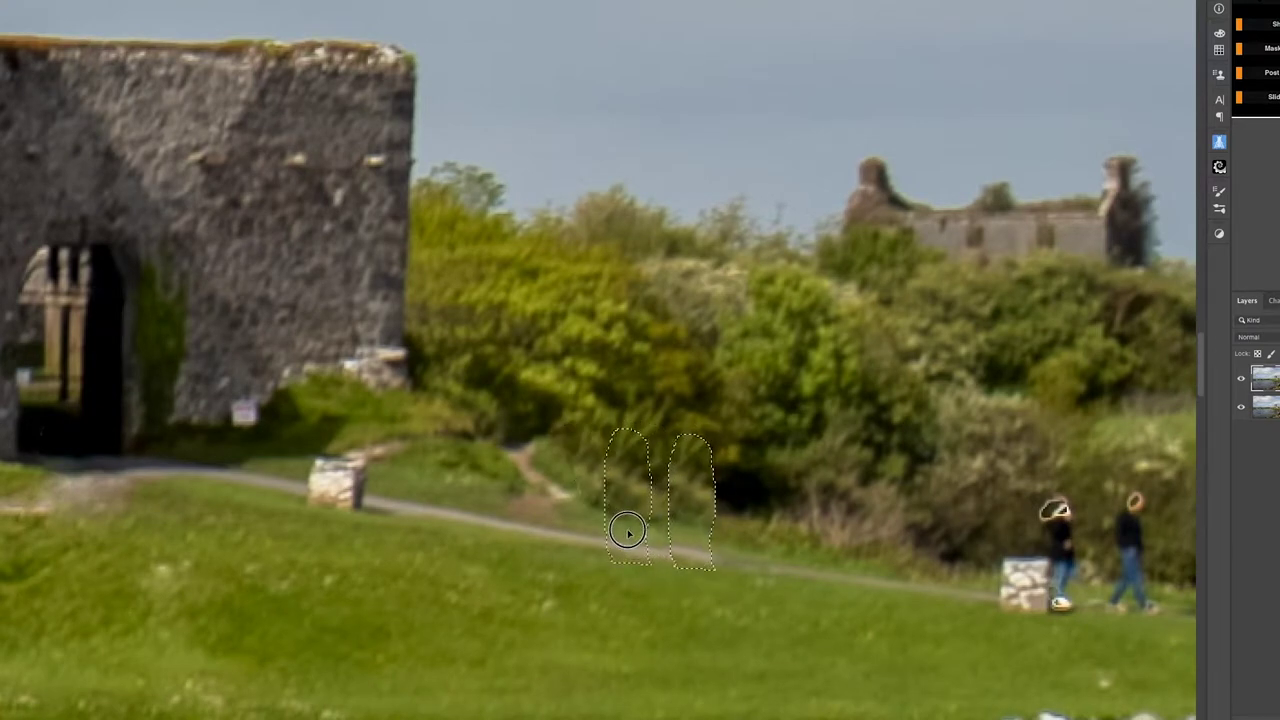
Step: Patch out the two people in dark tops and jeans walking near the stone pillar
scroll(780, 603, right, 10)
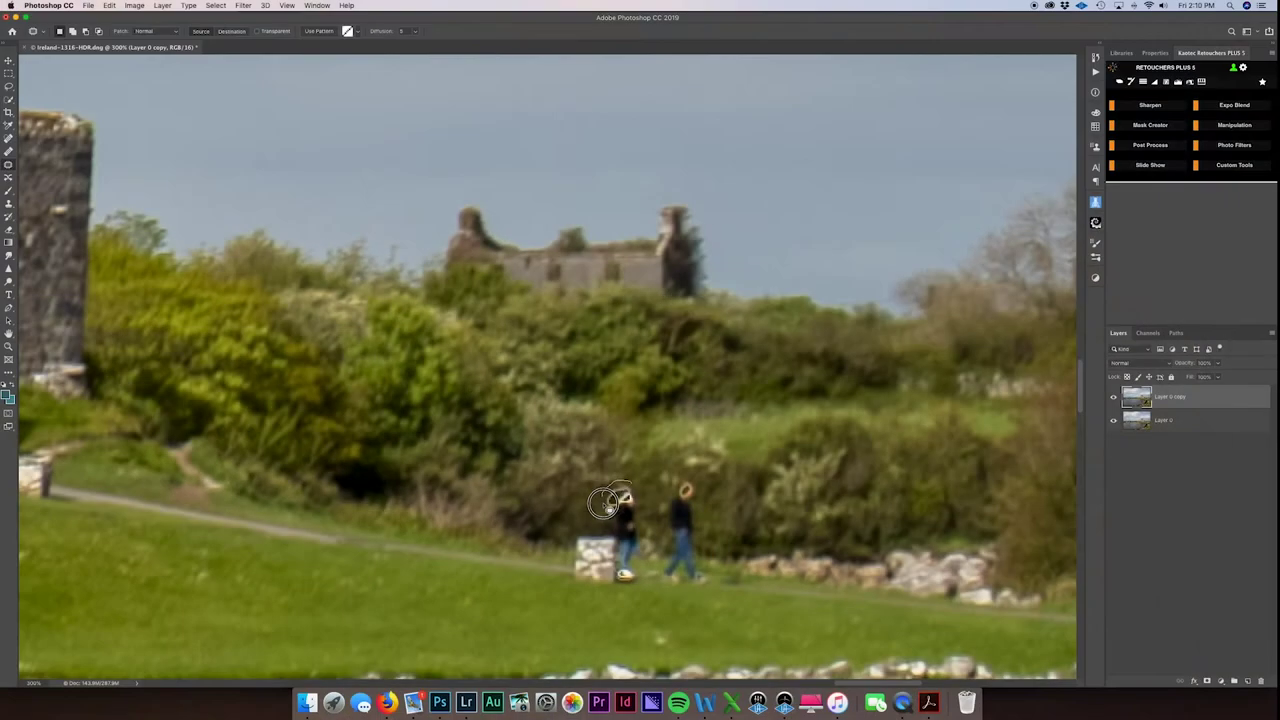
drag(643, 535, 631, 484)
drag(622, 540, 477, 503)
mouse_move(688, 479)
mouse_down()
mouse_move(720, 588)
mouse_move(690, 480)
mouse_up()
drag(686, 535, 617, 529)
Step: Patch out the dark car on the road and the white roadside sign behind it near the photo's right edge
scroll(790, 578, right, 10)
scroll(790, 578, down, 3)
drag(876, 497, 889, 513)
scroll(889, 513, right, 10)
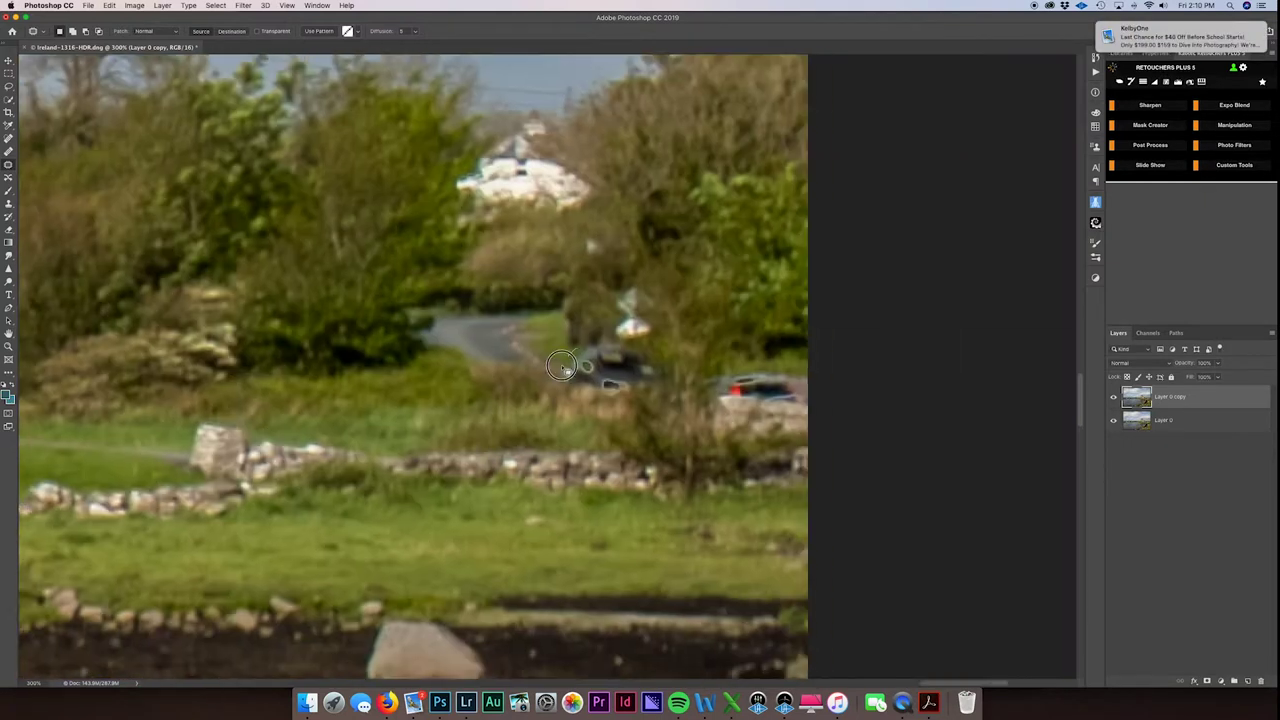
drag(617, 383, 555, 402)
drag(616, 336, 622, 340)
mouse_move(632, 322)
mouse_down()
mouse_move(677, 351)
mouse_move(650, 346)
mouse_up()
mouse_move(664, 376)
mouse_down()
mouse_move(663, 346)
mouse_move(640, 361)
mouse_up()
Step: Patch out the car with red tail lights behind the stone wall, and clear the selection
scroll(663, 346, right, 5)
drag(632, 394, 551, 356)
key(super+d)
Step: Retouch out the flagpole on the castle tower's roof, reducing the brush size for the finer area
drag(479, 534, 531, 526)
key(super+minus)
drag(359, 611, 663, 417)
drag(300, 420, 531, 460)
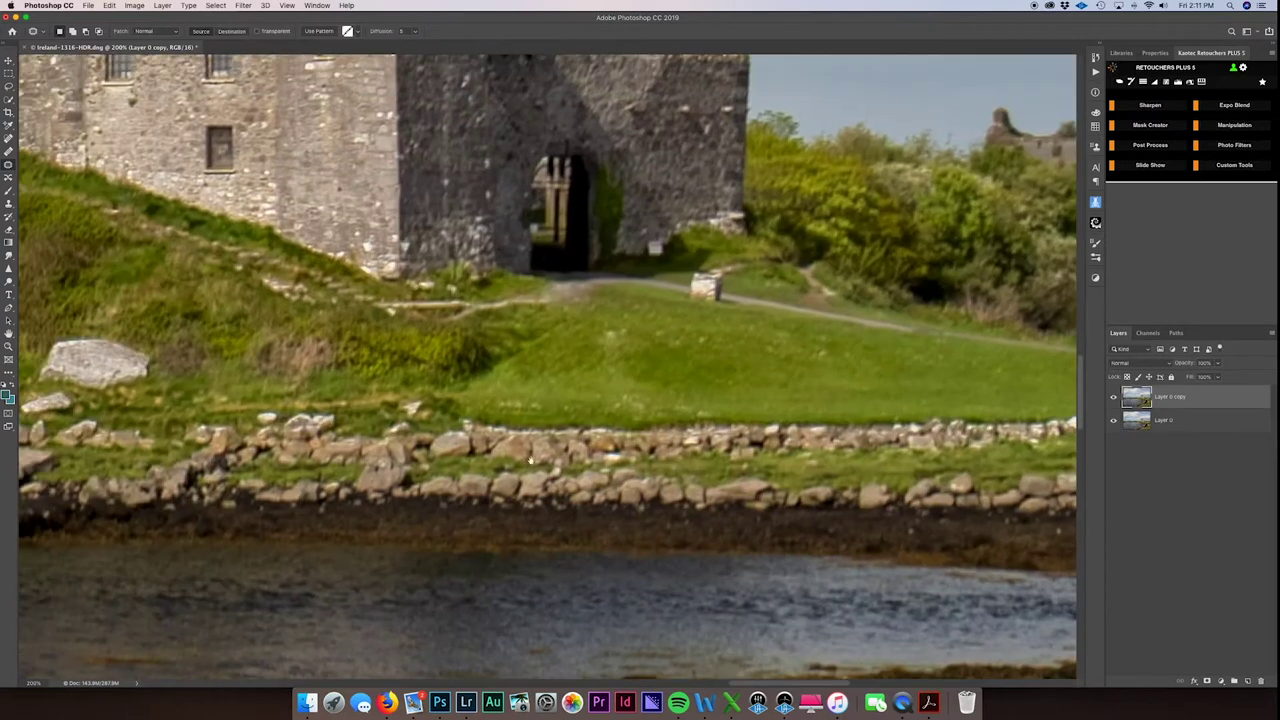
drag(640, 253, 980, 663)
drag(431, 407, 465, 395)
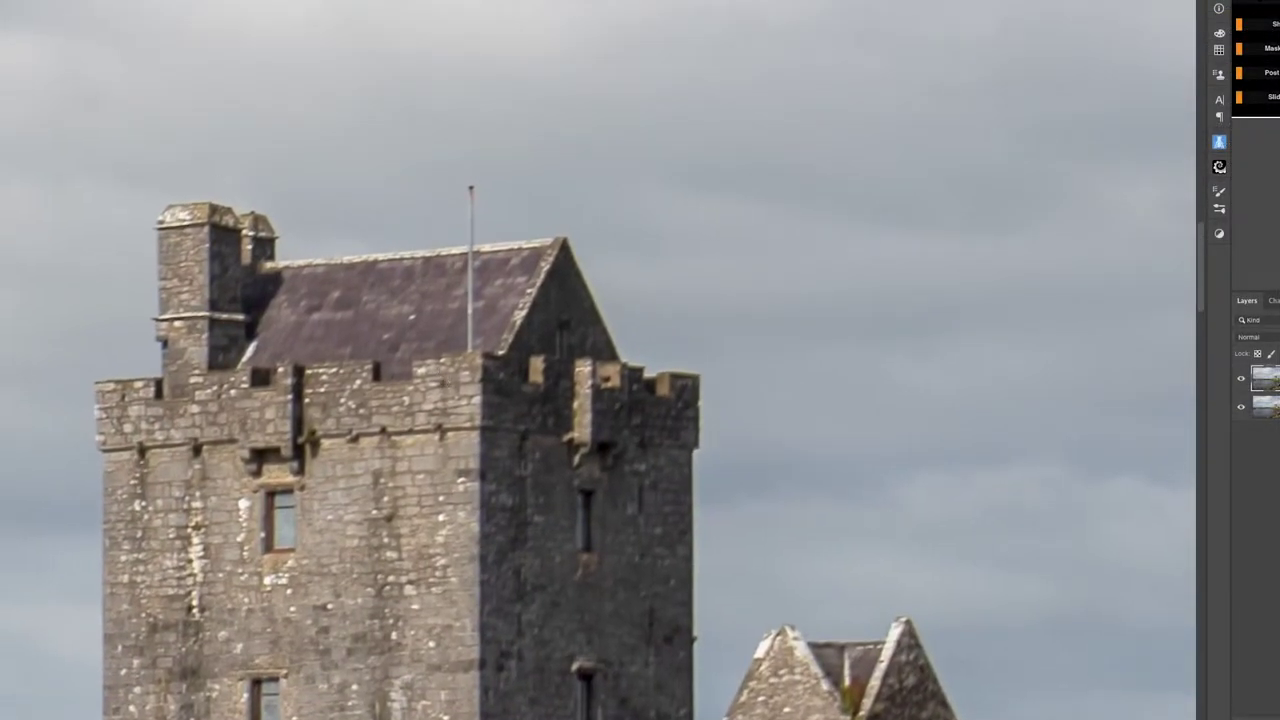
alt+click(449, 351)
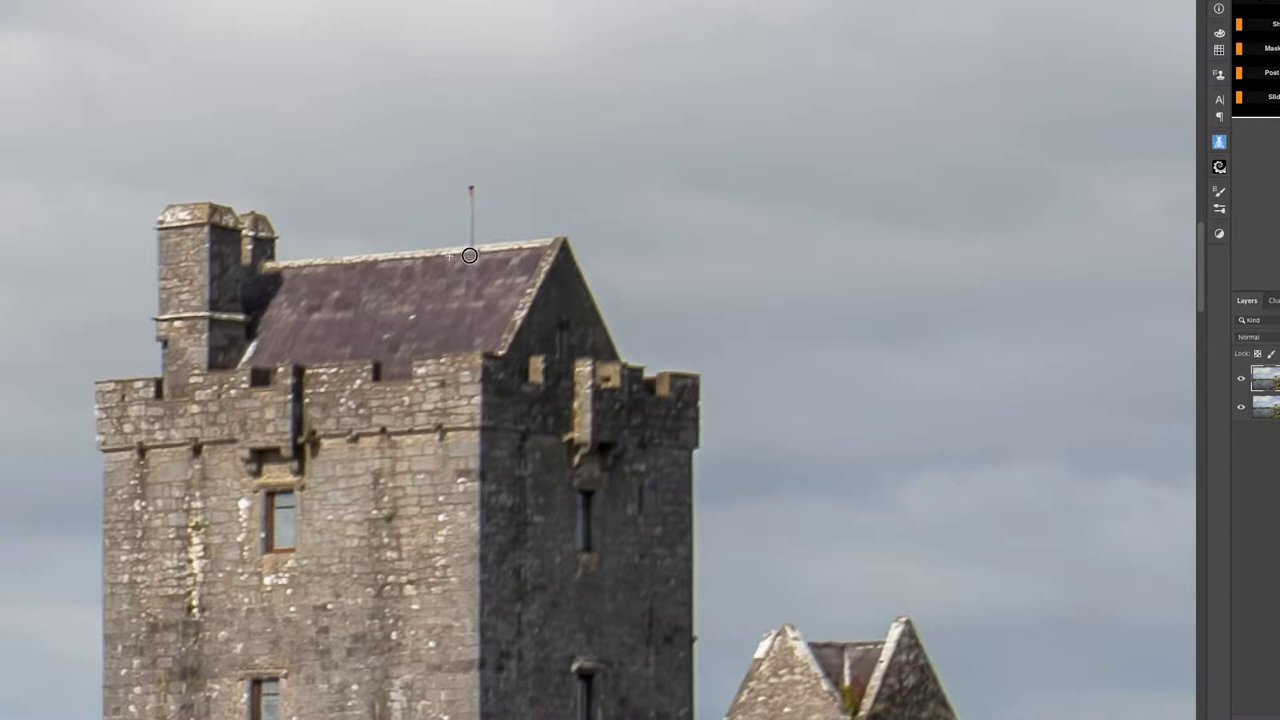
key(bracketleft)
key(bracketleft)
key(bracketleft)
Step: Retouch out the thin pole standing above the low stone wall beside the castle tower
drag(294, 475, 587, 275)
drag(491, 369, 676, 174)
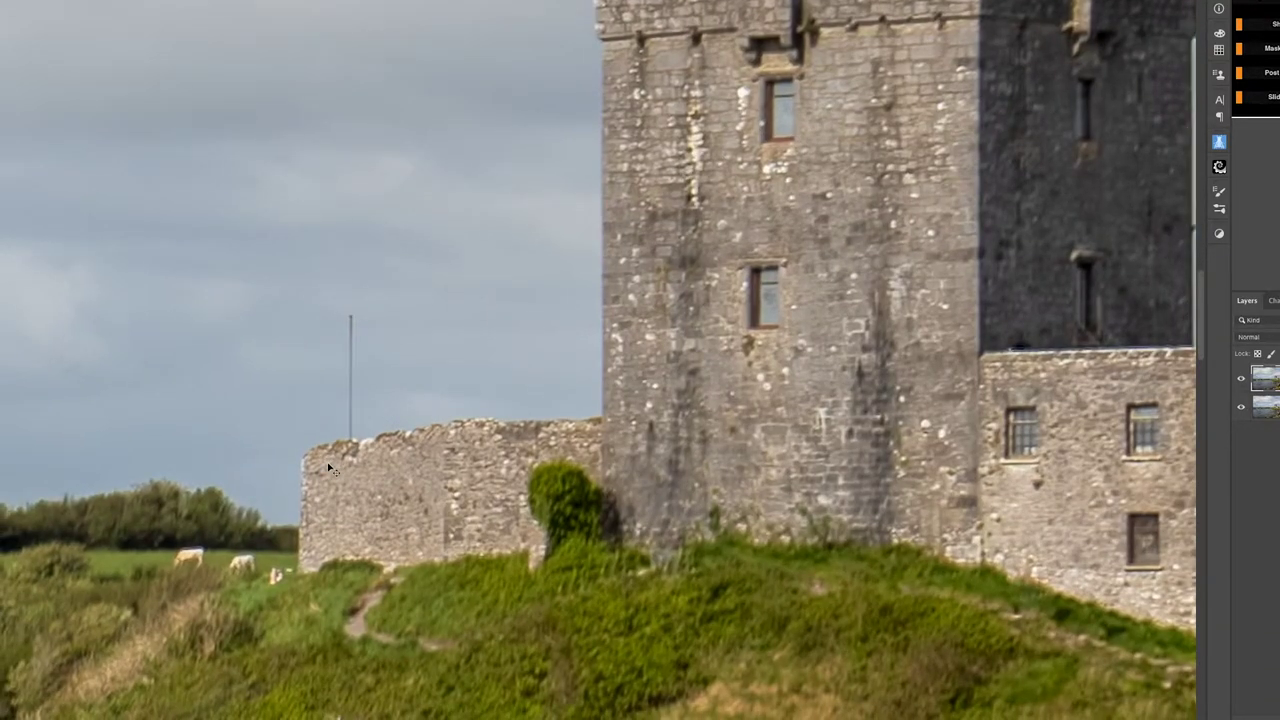
key(ctrl+plus)
key(ctrl+plus)
drag(275, 487, 675, 350)
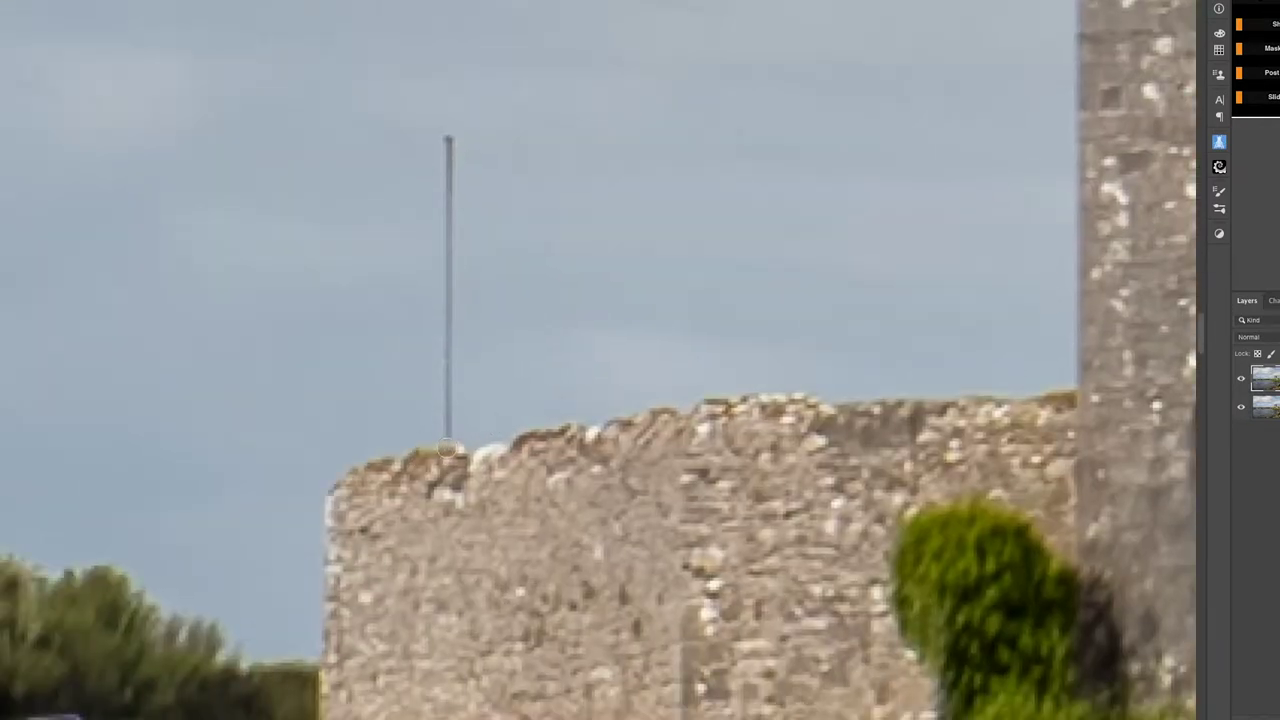
drag(446, 447, 443, 136)
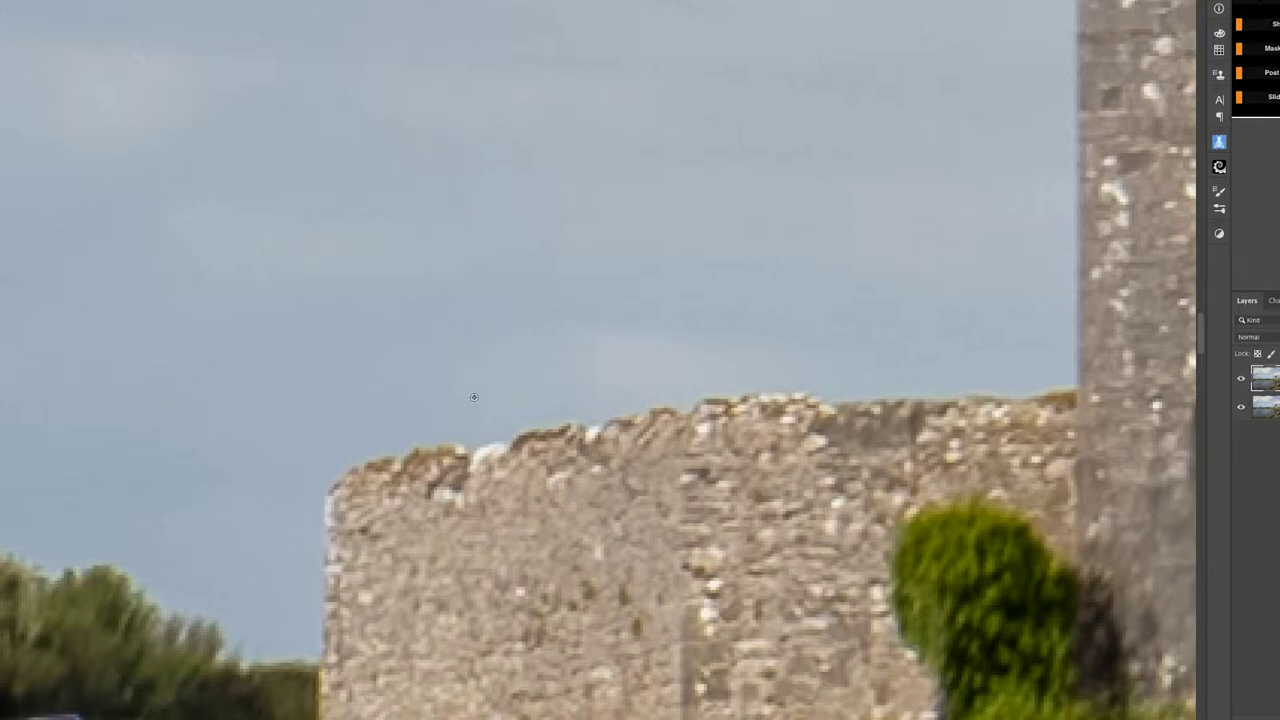
Step: Examine the hedges, cow field, grassy mound and rocky shoreline around the castle for remaining distractions
drag(620, 556, 466, 326)
drag(392, 563, 838, 371)
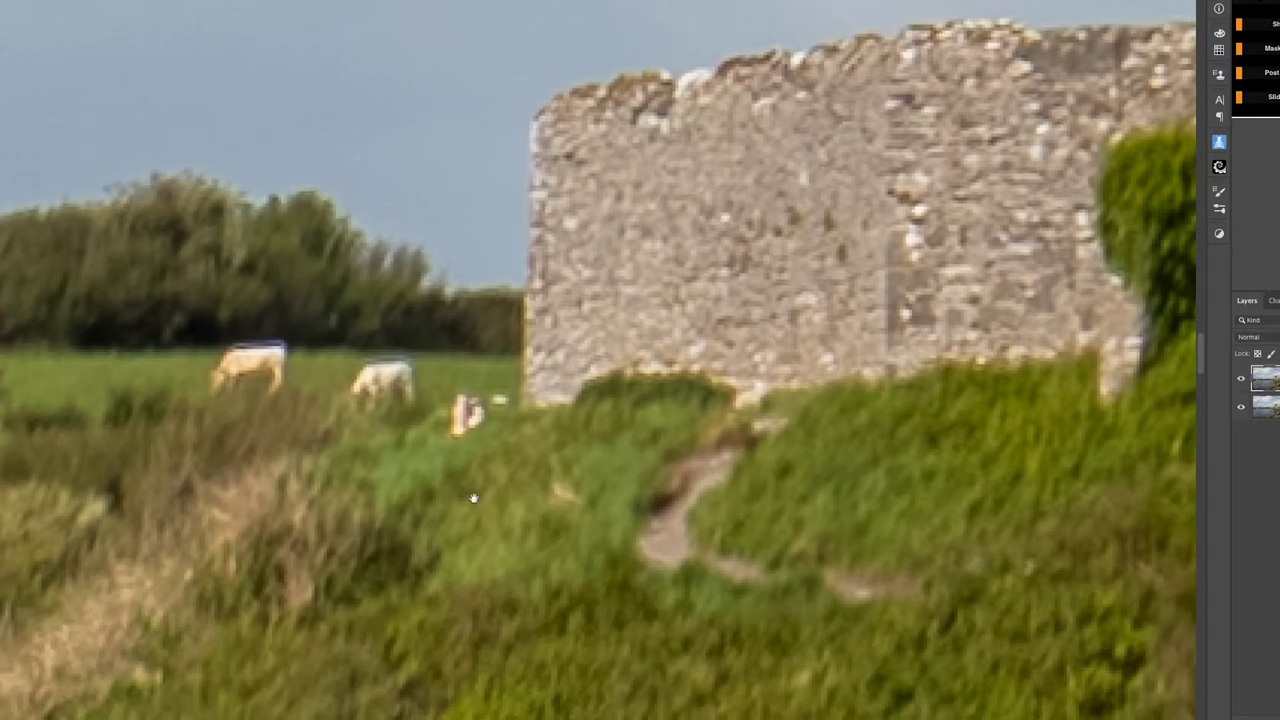
drag(474, 498, 654, 511)
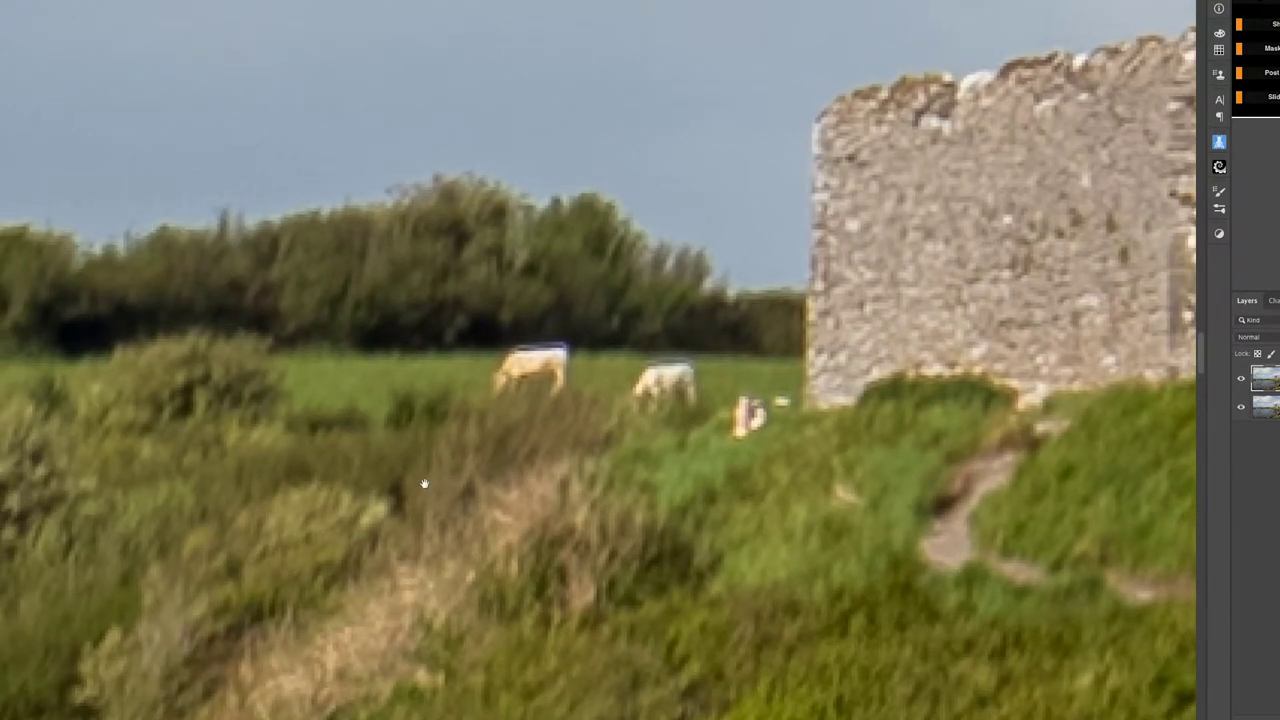
drag(424, 484, 763, 443)
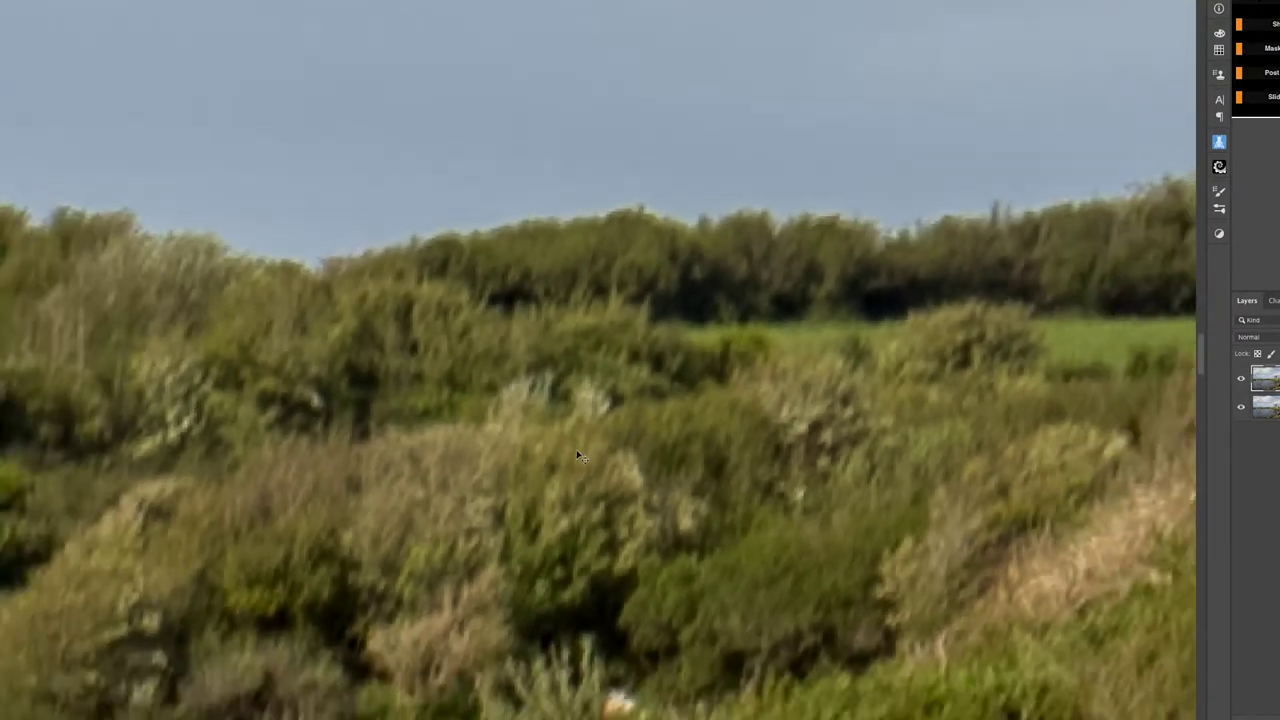
key(ctrl+0)
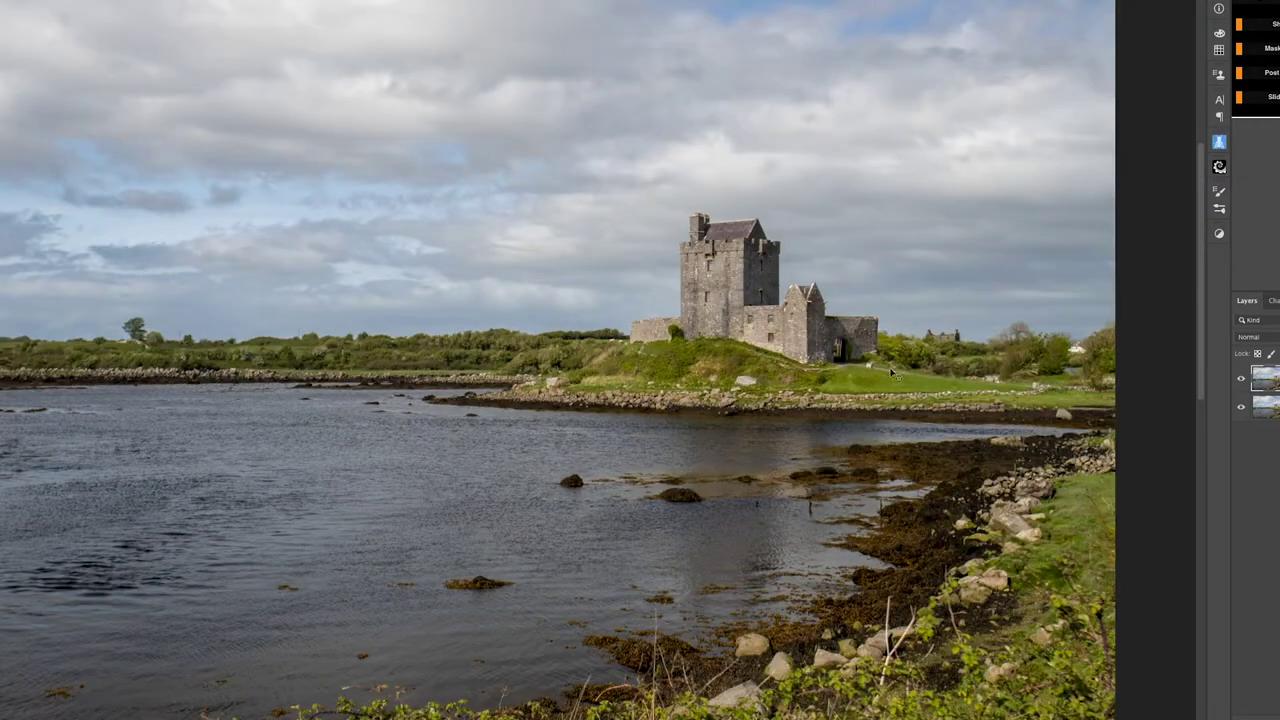
key(ctrl+plus)
key(ctrl+plus)
key(ctrl+plus)
key(ctrl+plus)
key(ctrl+plus)
key(ctrl+plus)
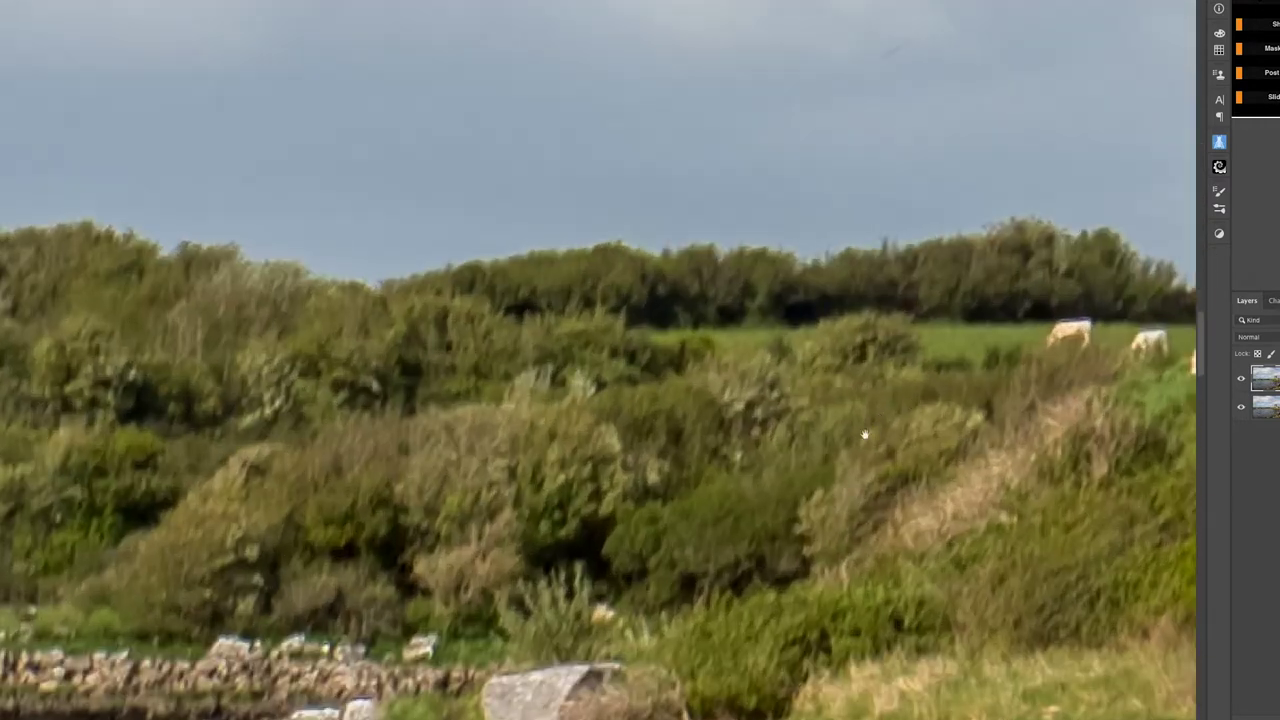
drag(983, 501, 436, 282)
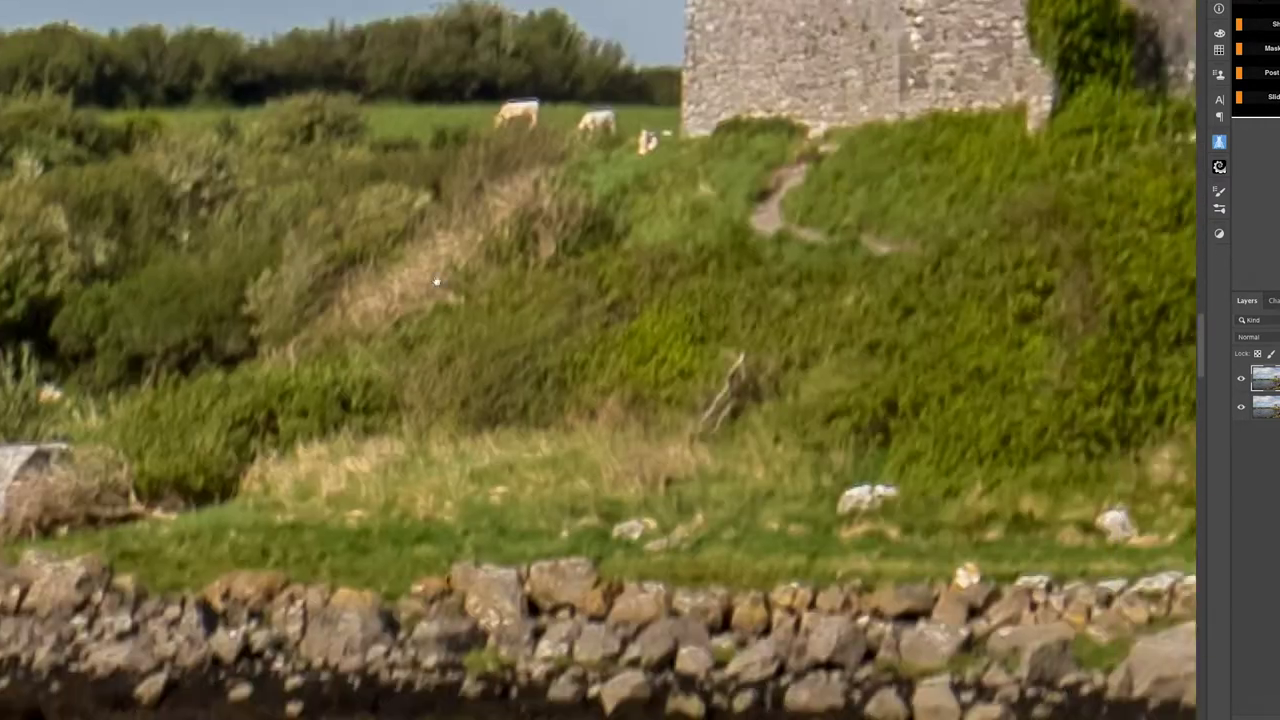
drag(772, 490, 360, 526)
drag(825, 386, 670, 425)
drag(761, 339, 488, 441)
Step: Patch out the short stone pillar beside the footpath near the castle's arched doorway
key(ctrl+plus)
key(ctrl+plus)
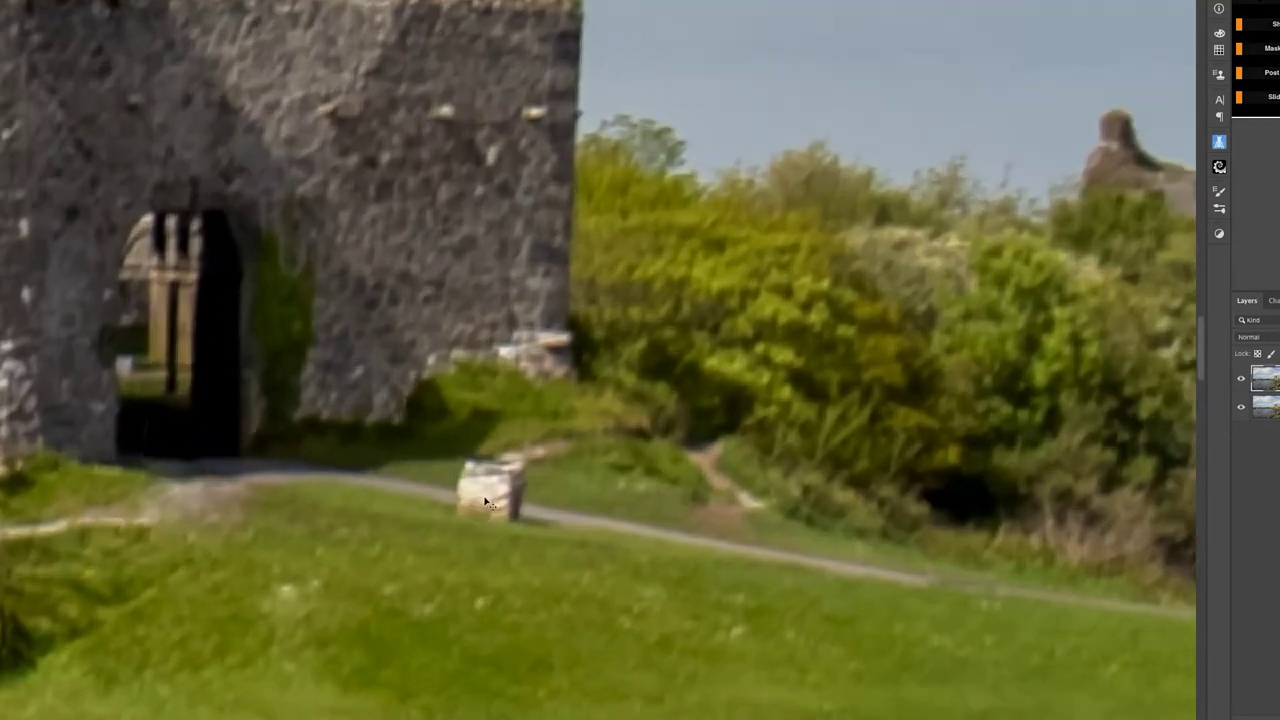
drag(396, 524, 581, 392)
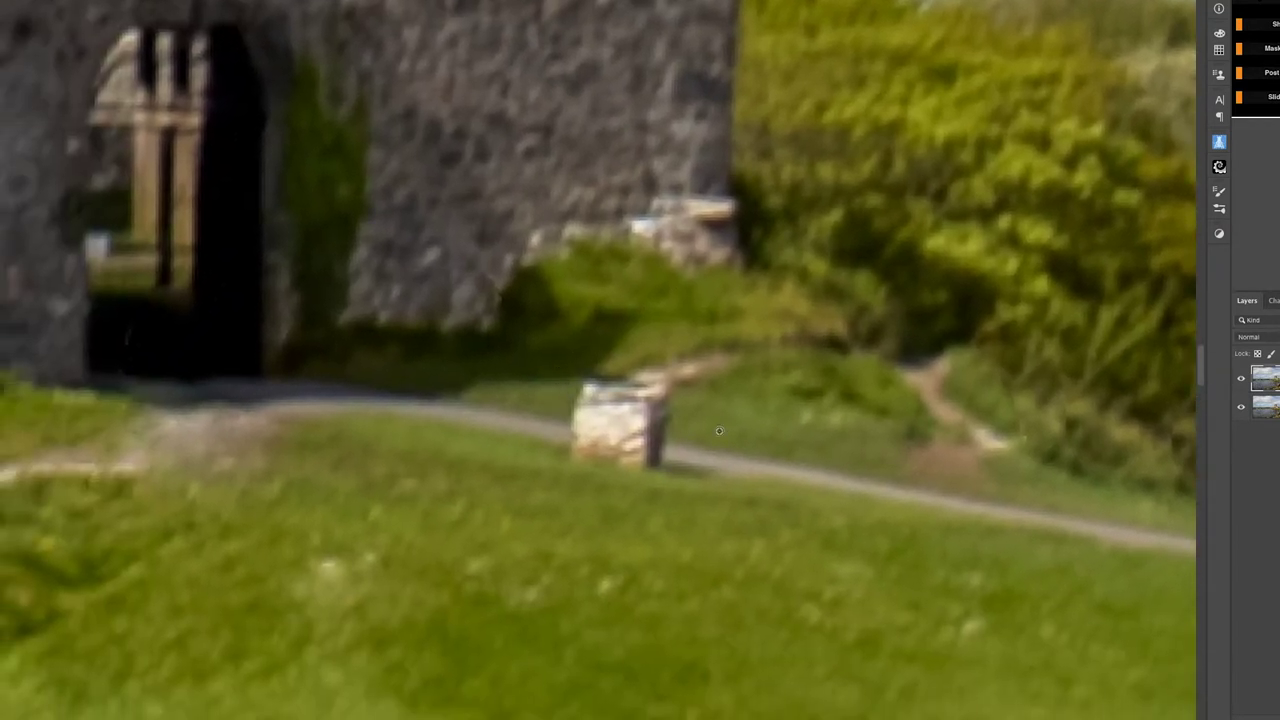
mouse_move(677, 442)
mouse_down()
mouse_move(641, 437)
mouse_move(671, 451)
mouse_move(652, 464)
mouse_move(671, 401)
mouse_move(599, 389)
mouse_move(632, 423)
mouse_move(568, 420)
mouse_move(628, 442)
mouse_move(592, 452)
mouse_up()
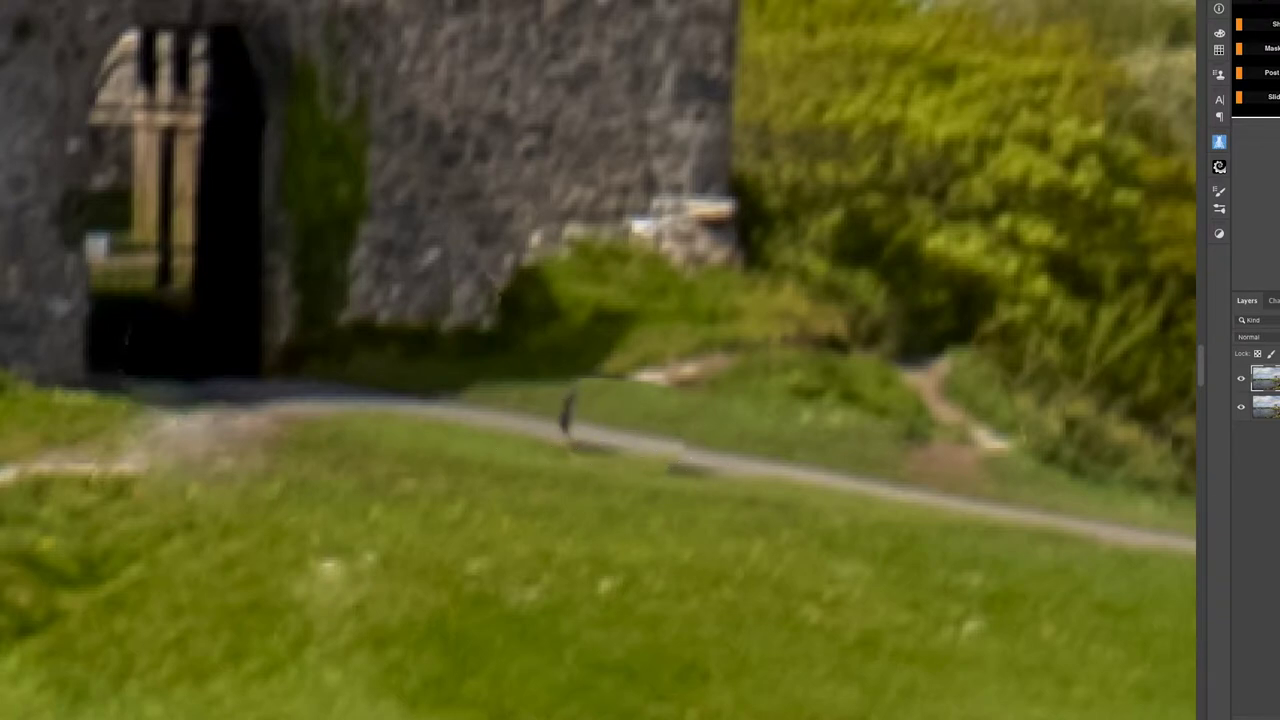
Step: Patch away the dark remnant of the pillar and realign the broken section of footpath, clearing the selection
mouse_move(543, 386)
mouse_down()
mouse_move(543, 451)
mouse_move(600, 371)
mouse_move(548, 378)
mouse_move(506, 434)
mouse_move(480, 443)
mouse_move(485, 427)
mouse_up()
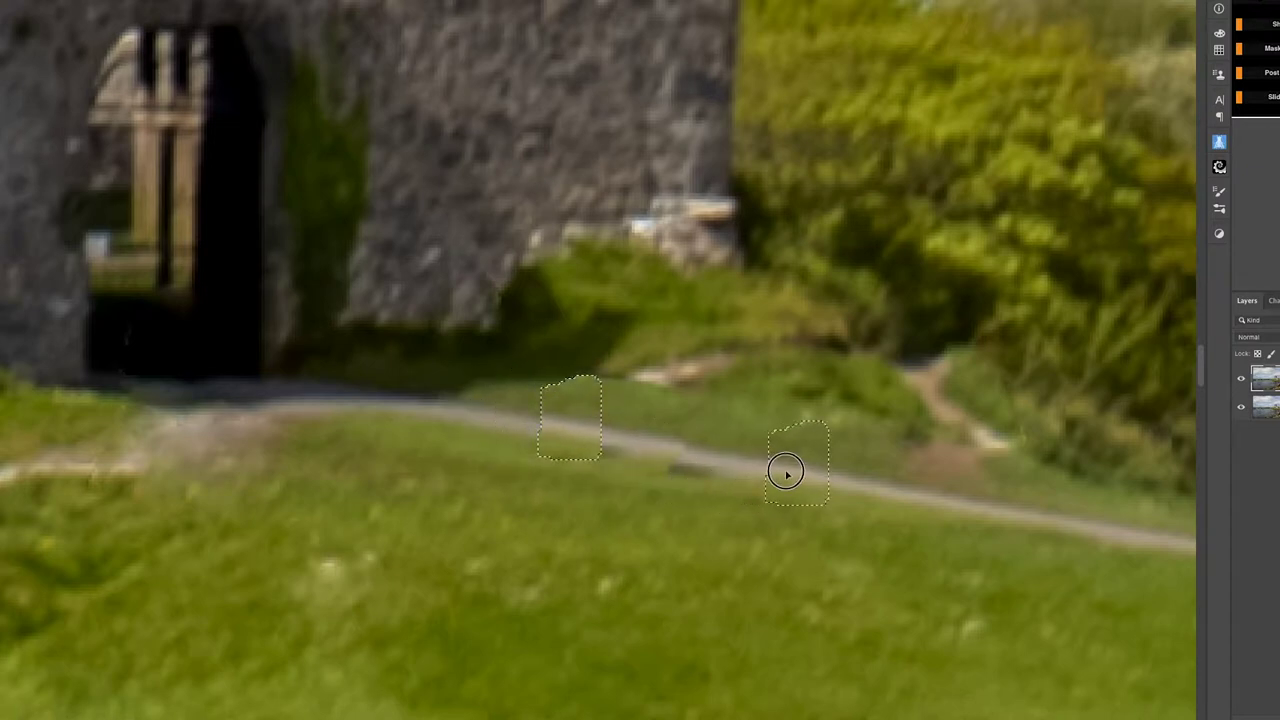
mouse_move(720, 443)
mouse_down()
mouse_move(574, 417)
mouse_move(814, 486)
mouse_up()
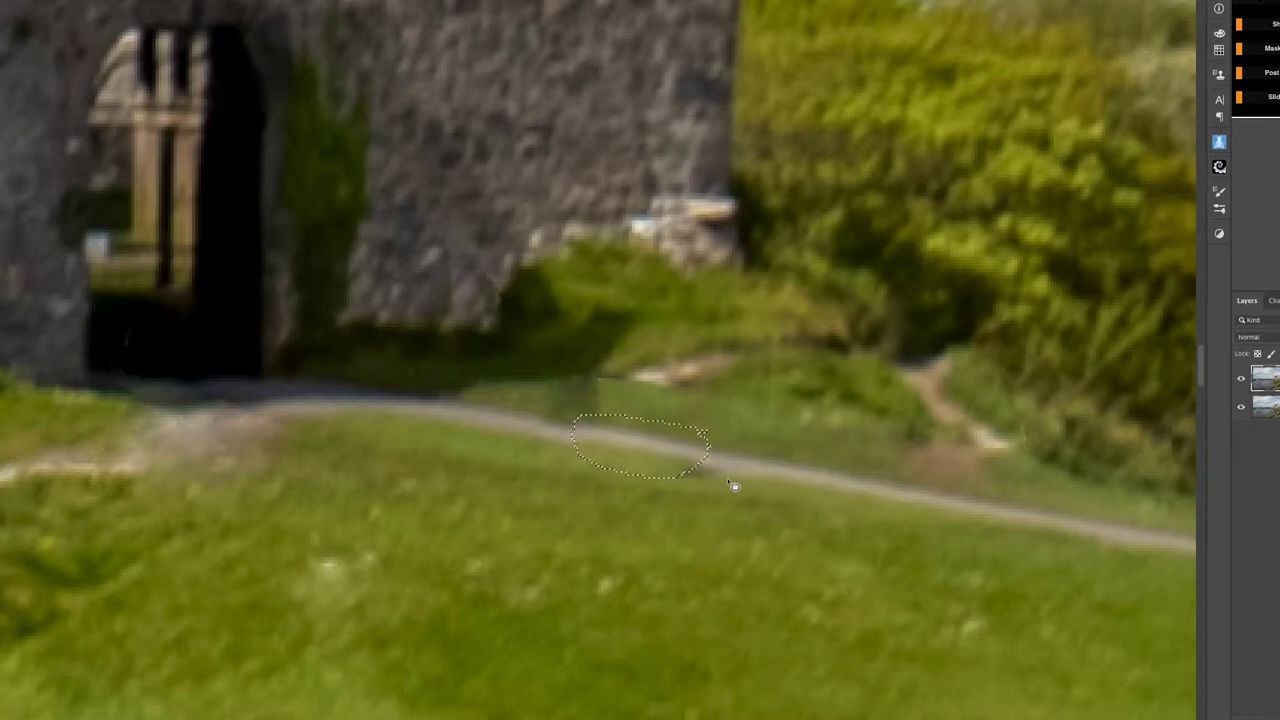
mouse_move(759, 438)
mouse_down()
mouse_move(753, 485)
mouse_move(745, 447)
mouse_up()
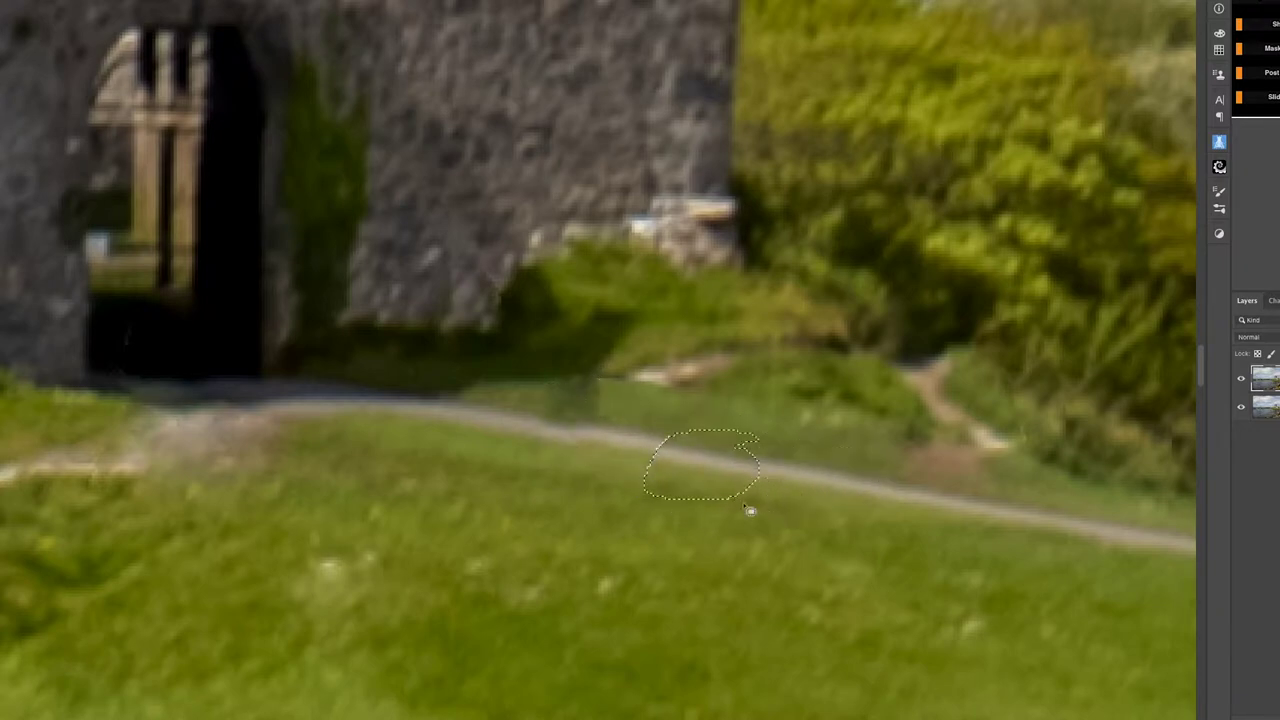
click(650, 546)
mouse_move(686, 435)
mouse_down()
mouse_move(663, 434)
mouse_move(686, 440)
mouse_up()
drag(665, 445, 840, 482)
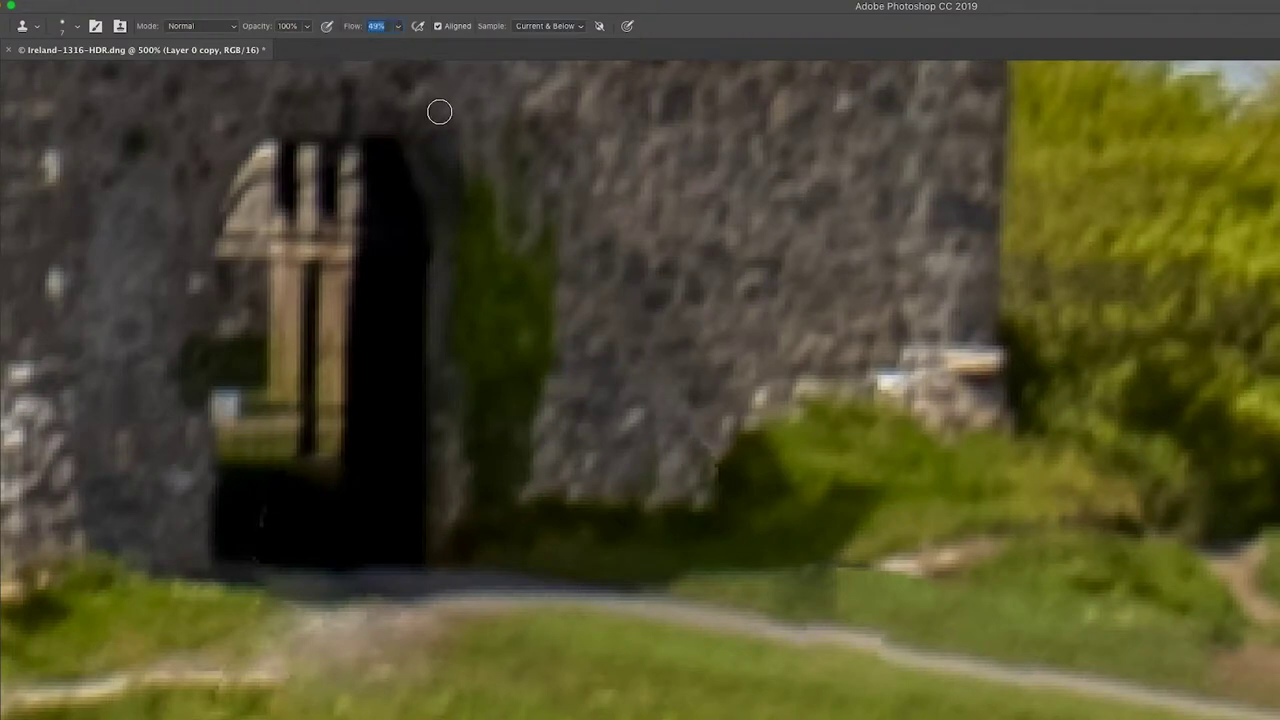
Step: Clone over the uneven path edges and the grass seam where the pillar stood, with the brush setting at 40
text(40)
key(Return)
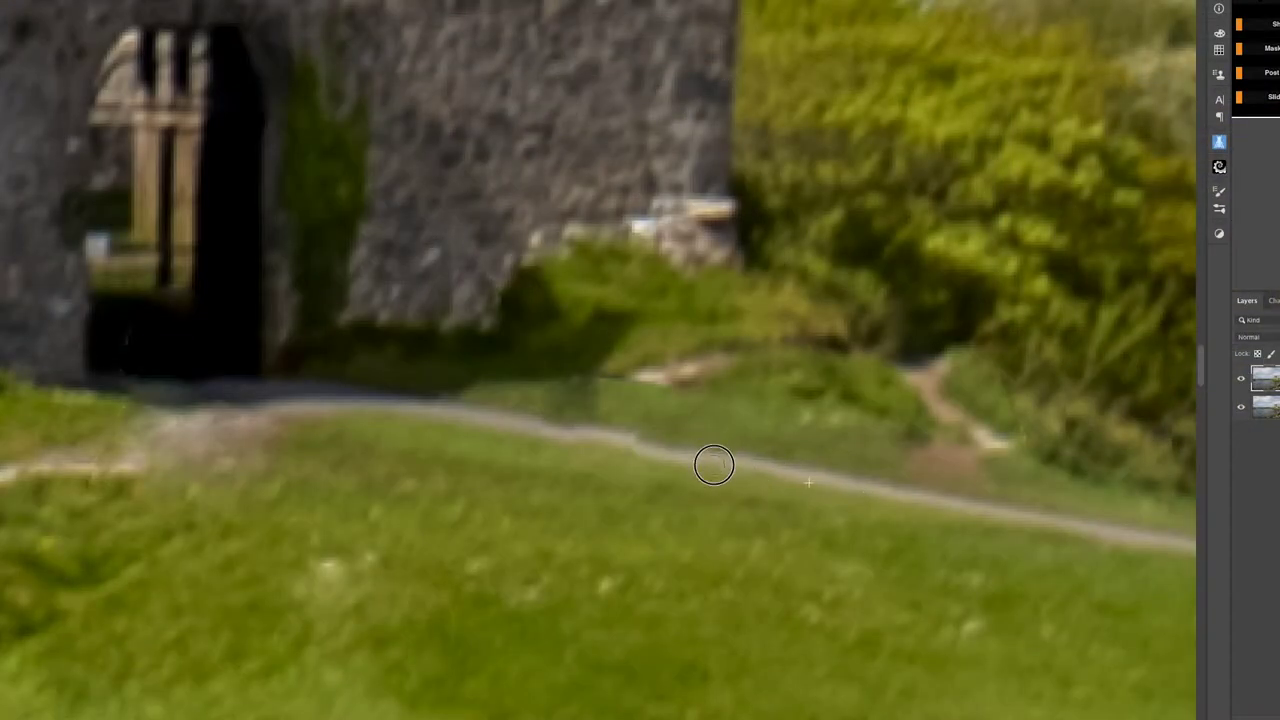
mouse_move(697, 457)
mouse_down()
mouse_move(716, 460)
mouse_move(674, 458)
mouse_up()
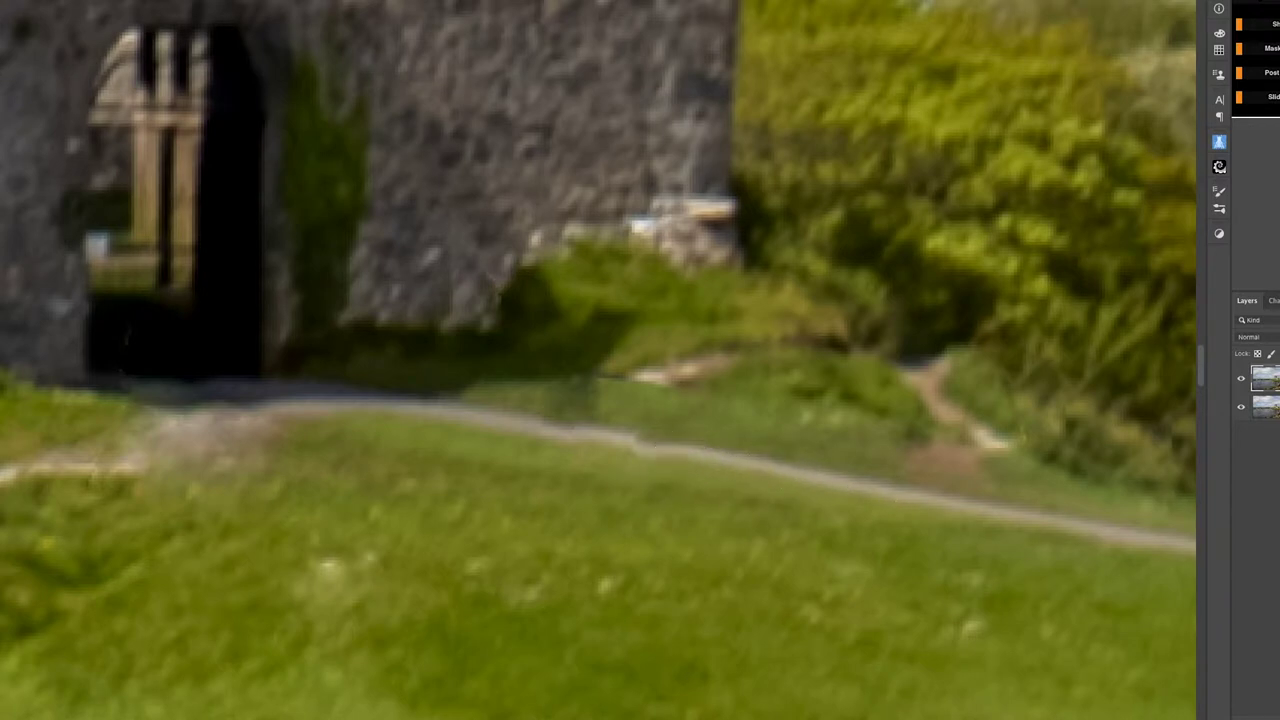
alt+click(479, 422)
mouse_move(541, 427)
mouse_down()
mouse_move(638, 446)
mouse_move(576, 441)
mouse_up()
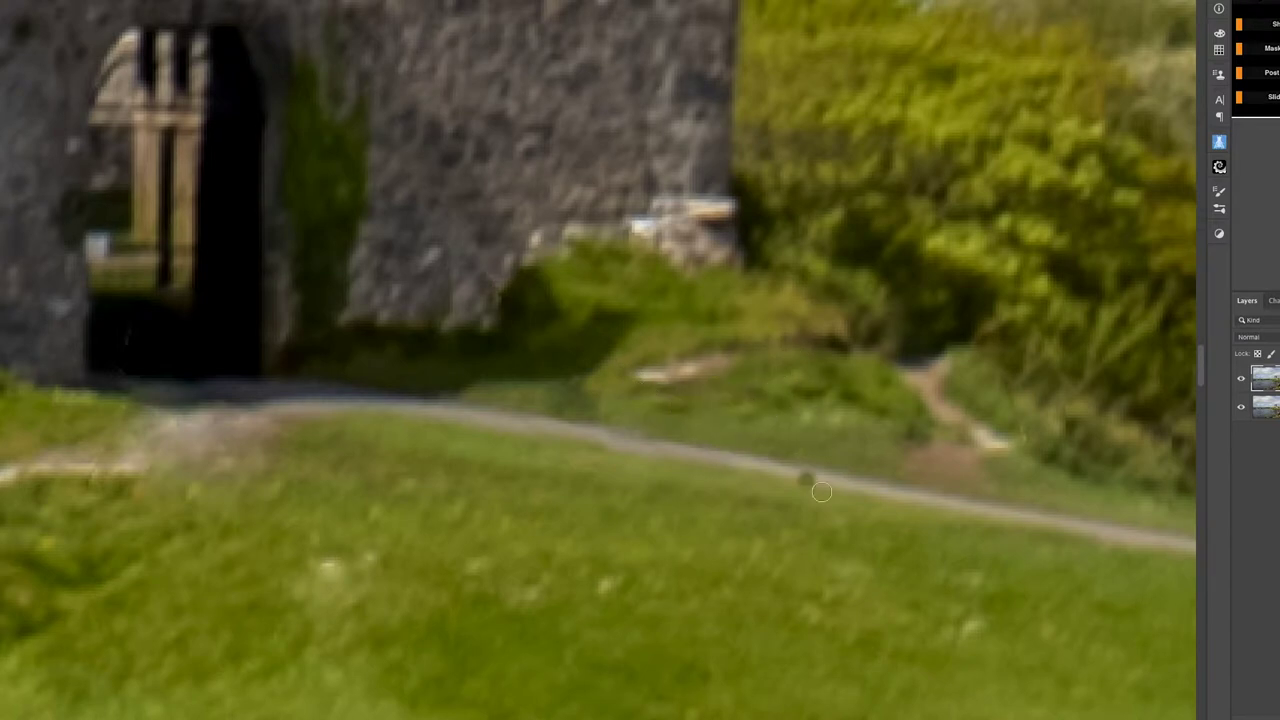
mouse_move(932, 548)
mouse_down()
mouse_move(694, 537)
mouse_move(682, 521)
mouse_up()
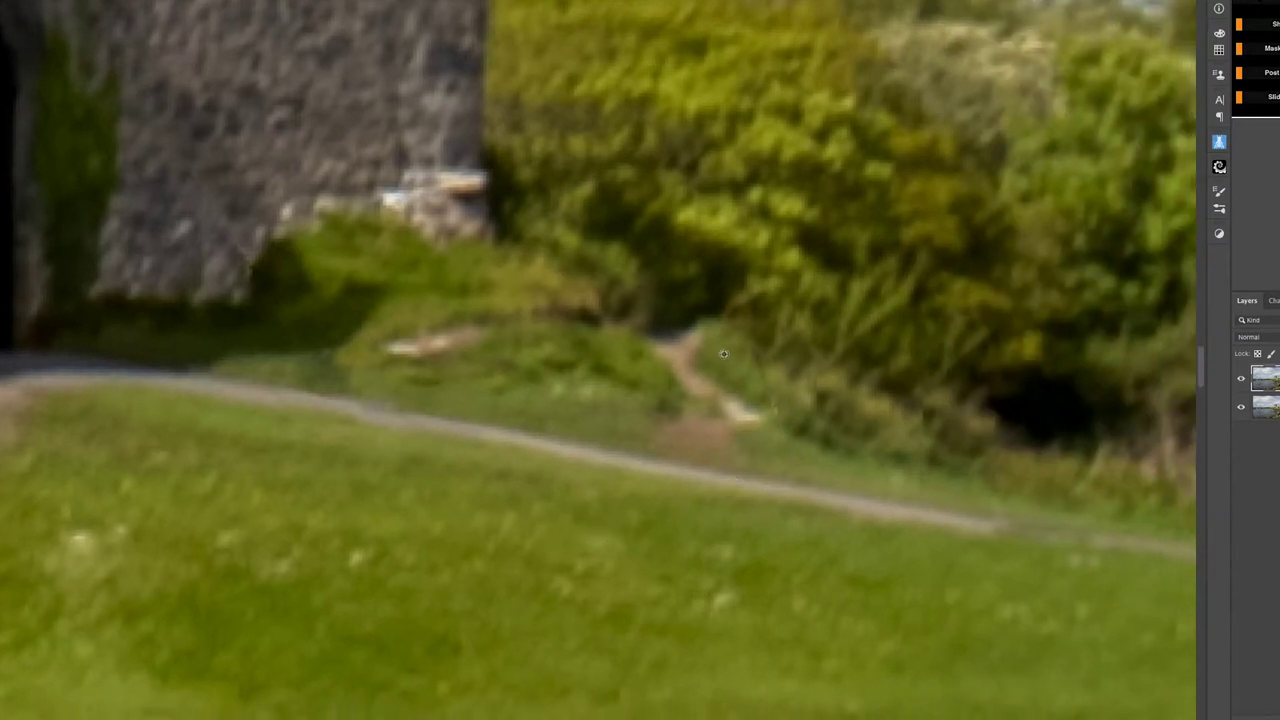
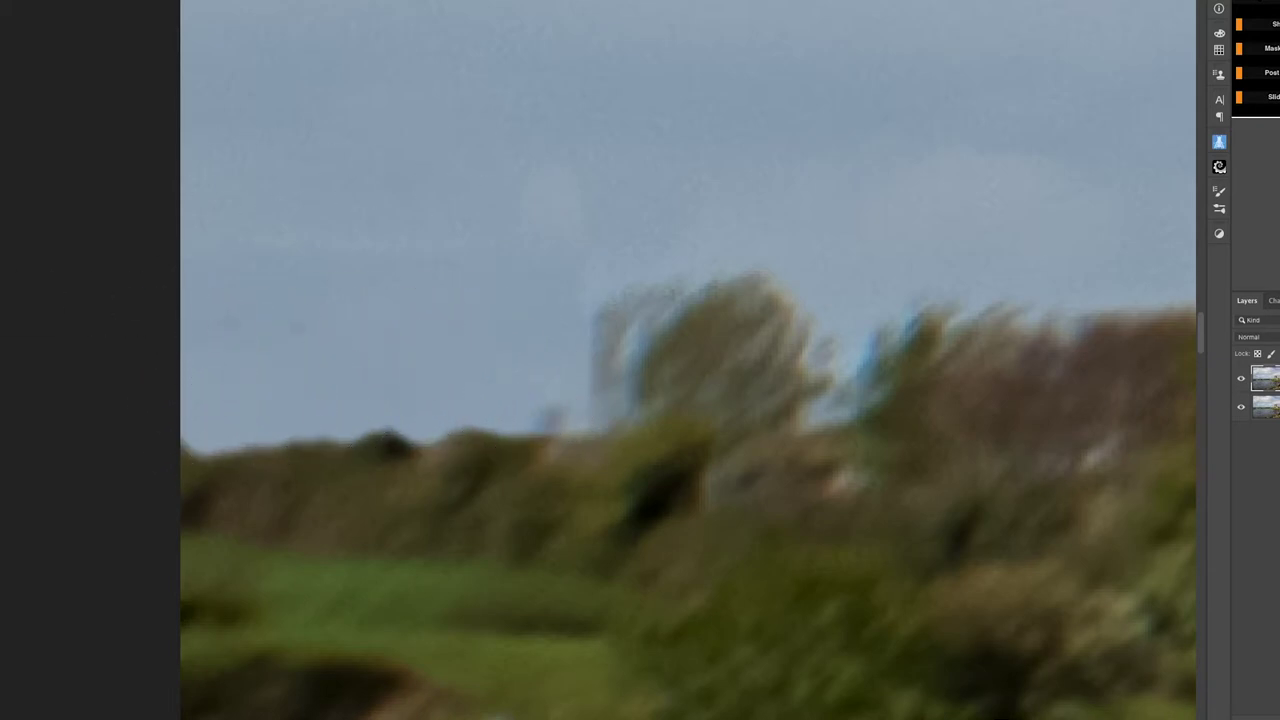
Step: Patch the blotchy sky and faint seam beside the lone tree, and replace the hedge skyline at the photo's edge with the distant treeline
mouse_move(248, 190)
mouse_down()
mouse_move(198, 180)
mouse_move(177, 278)
mouse_move(318, 329)
mouse_move(505, 320)
mouse_move(600, 269)
mouse_move(430, 158)
mouse_up()
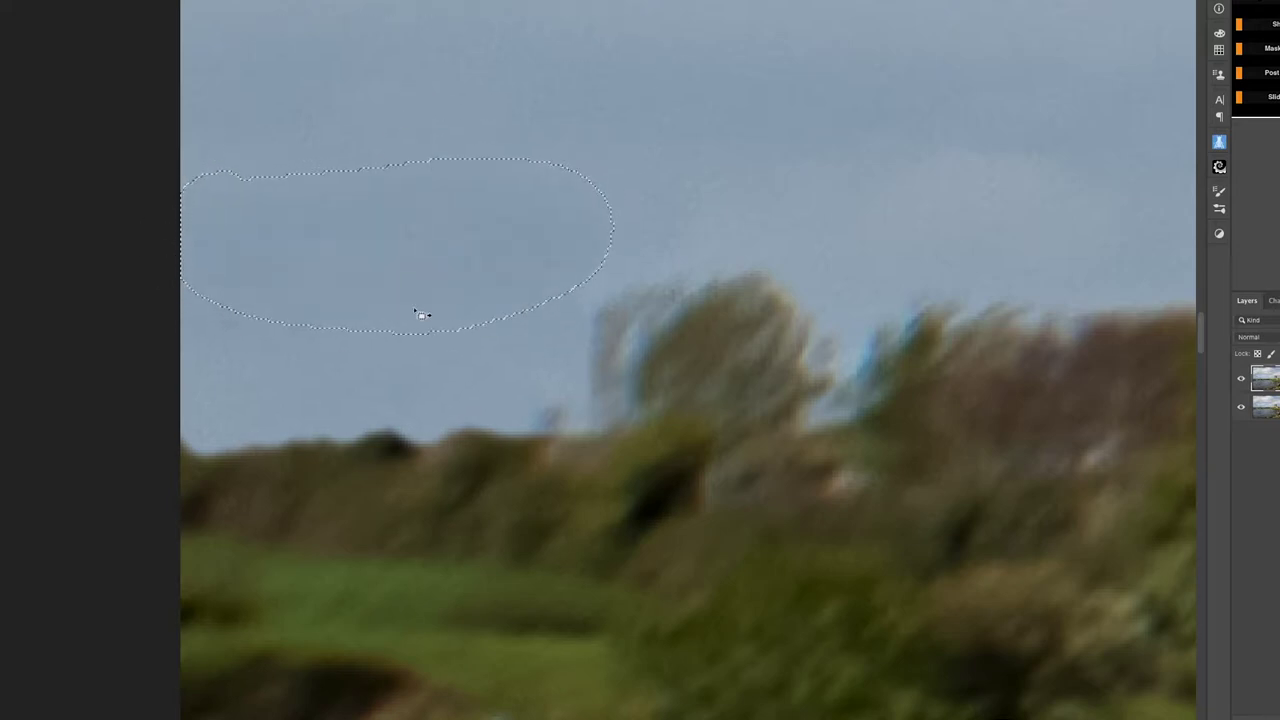
mouse_move(637, 270)
mouse_down()
mouse_move(563, 321)
mouse_move(555, 368)
mouse_move(577, 410)
mouse_move(605, 383)
mouse_move(600, 330)
mouse_move(634, 266)
mouse_up()
mouse_move(577, 350)
mouse_down()
mouse_move(586, 335)
mouse_move(522, 322)
mouse_up()
key(ctrl+z)
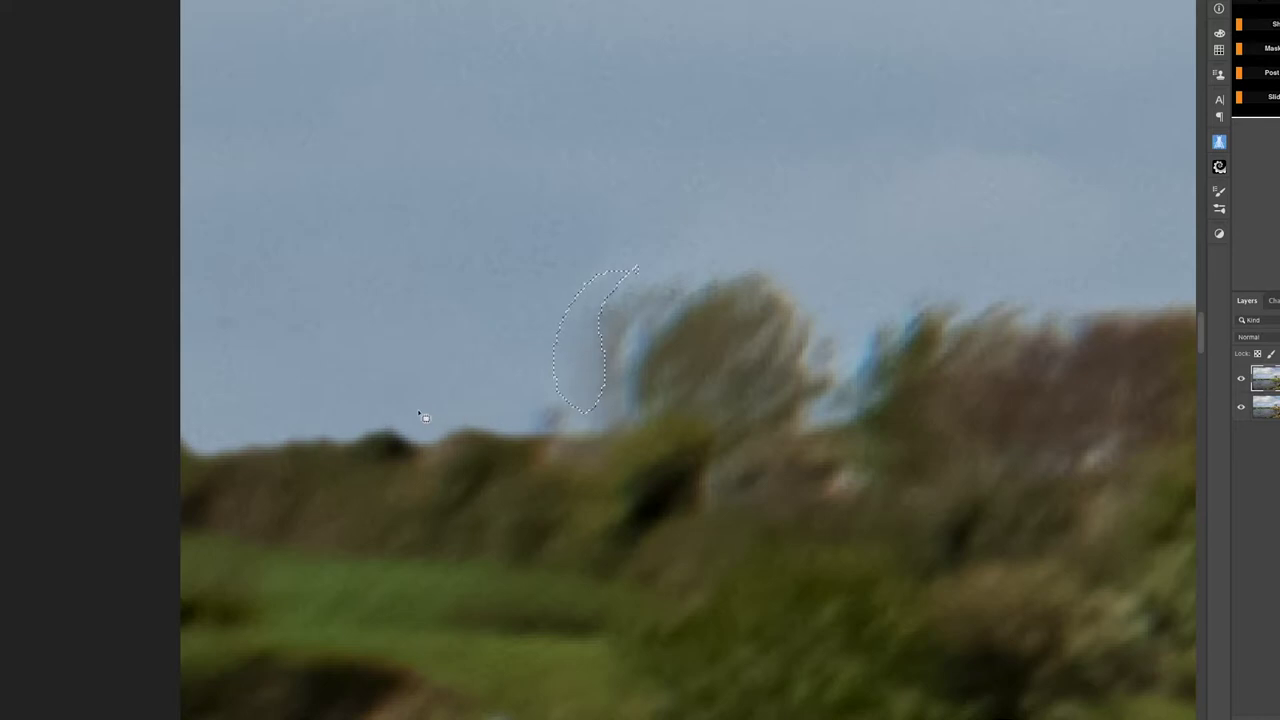
mouse_move(316, 417)
mouse_down()
mouse_move(166, 489)
mouse_move(443, 474)
mouse_move(603, 429)
mouse_move(362, 406)
mouse_up()
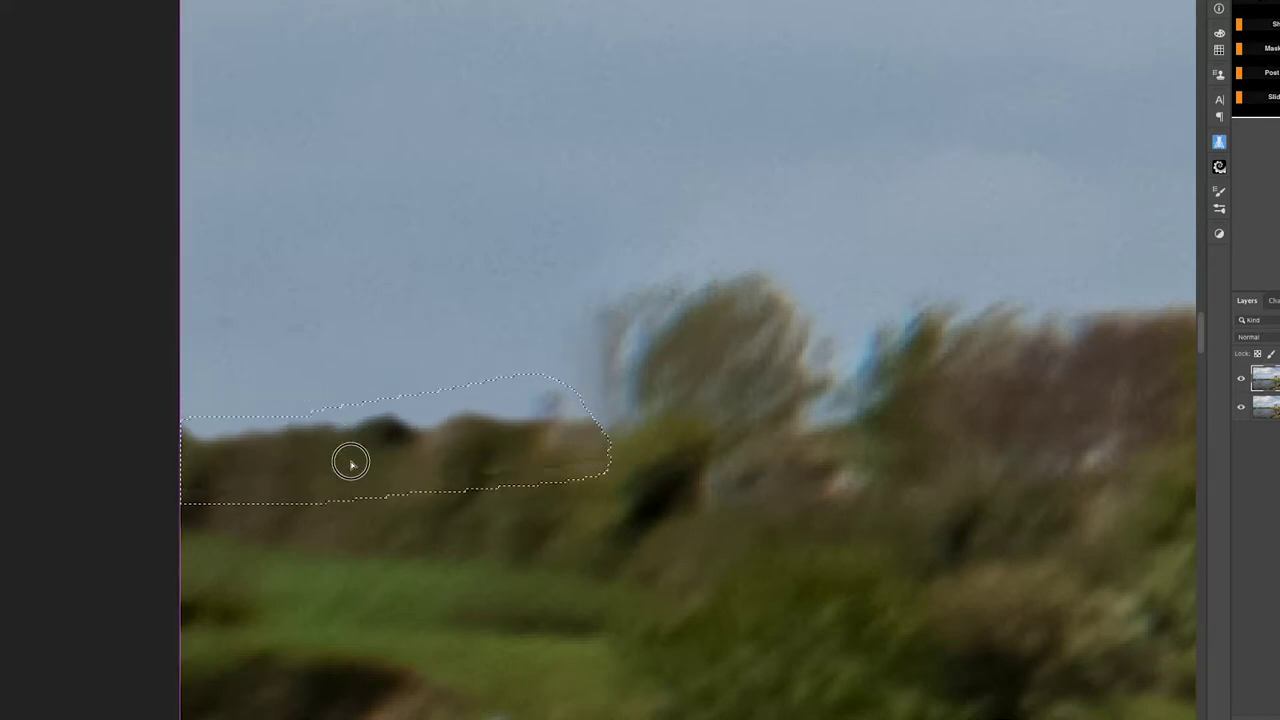
drag(381, 453, 1067, 325)
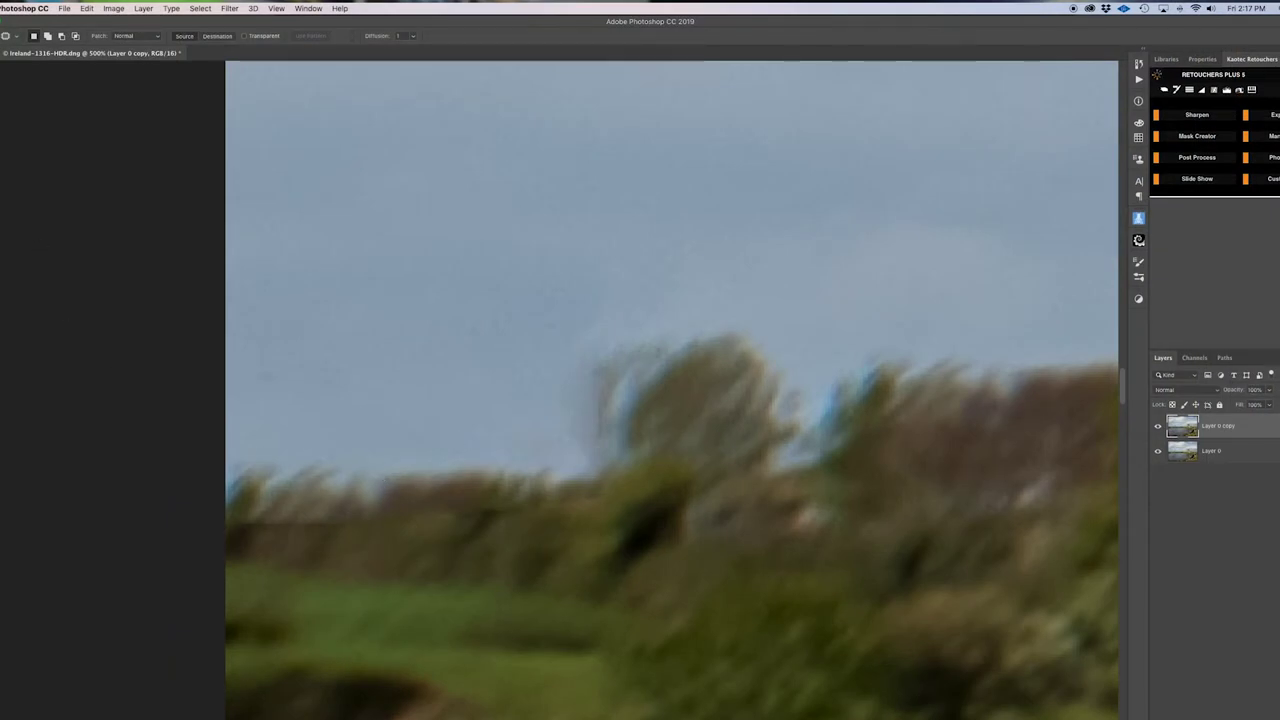
Step: Blend the seam along the patched hedge and the tree's ghosted edge with the History Brush, using 10% flow
key(y)
click(179, 35)
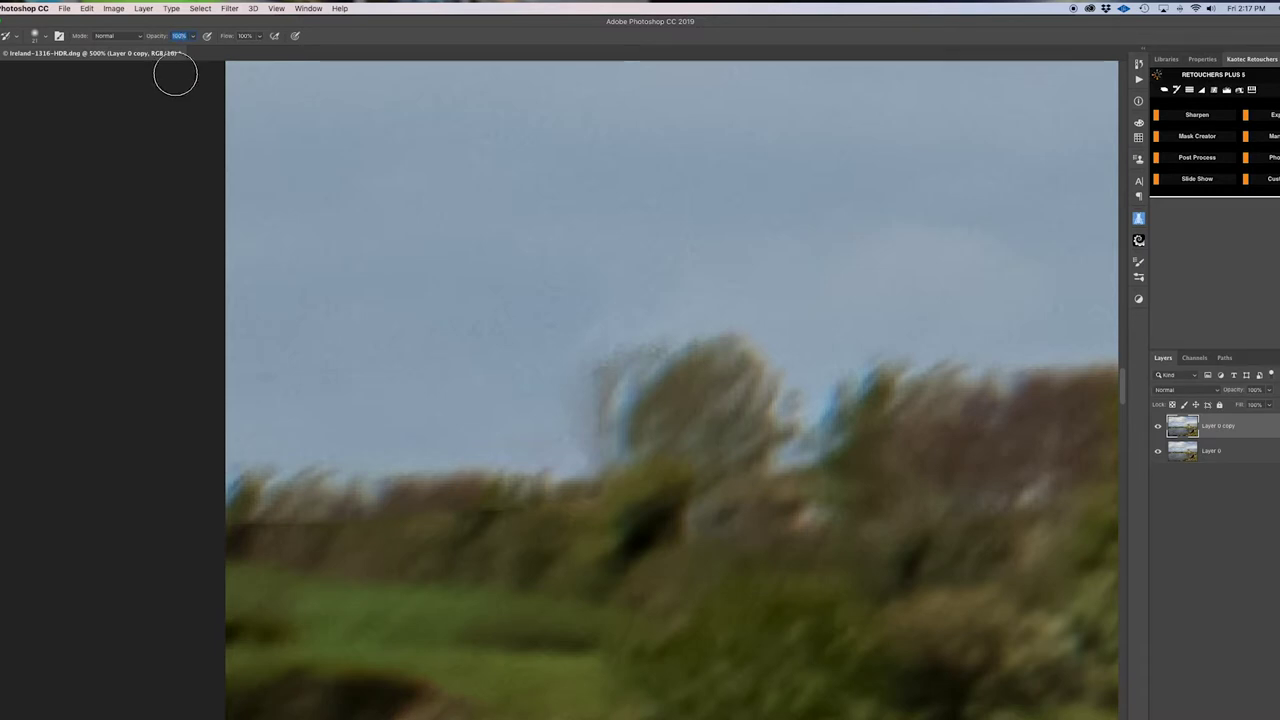
text(10)
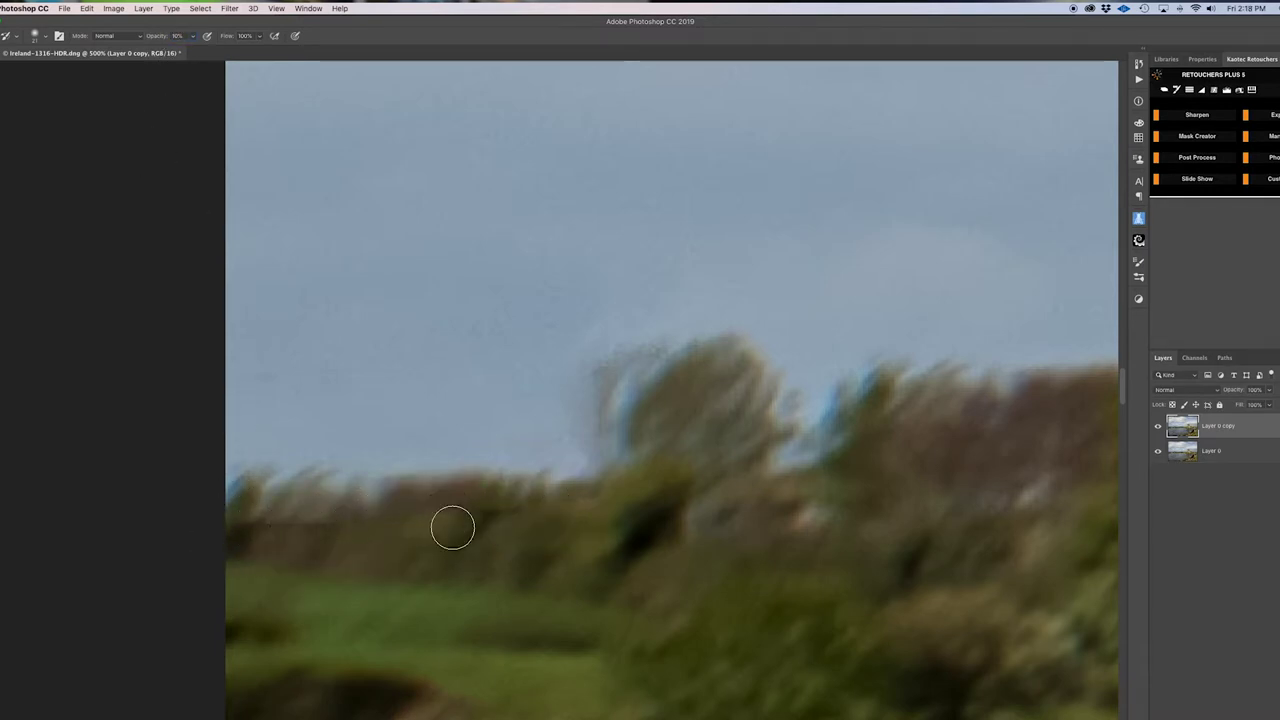
mouse_move(423, 537)
mouse_down()
mouse_move(248, 524)
mouse_move(318, 532)
mouse_up()
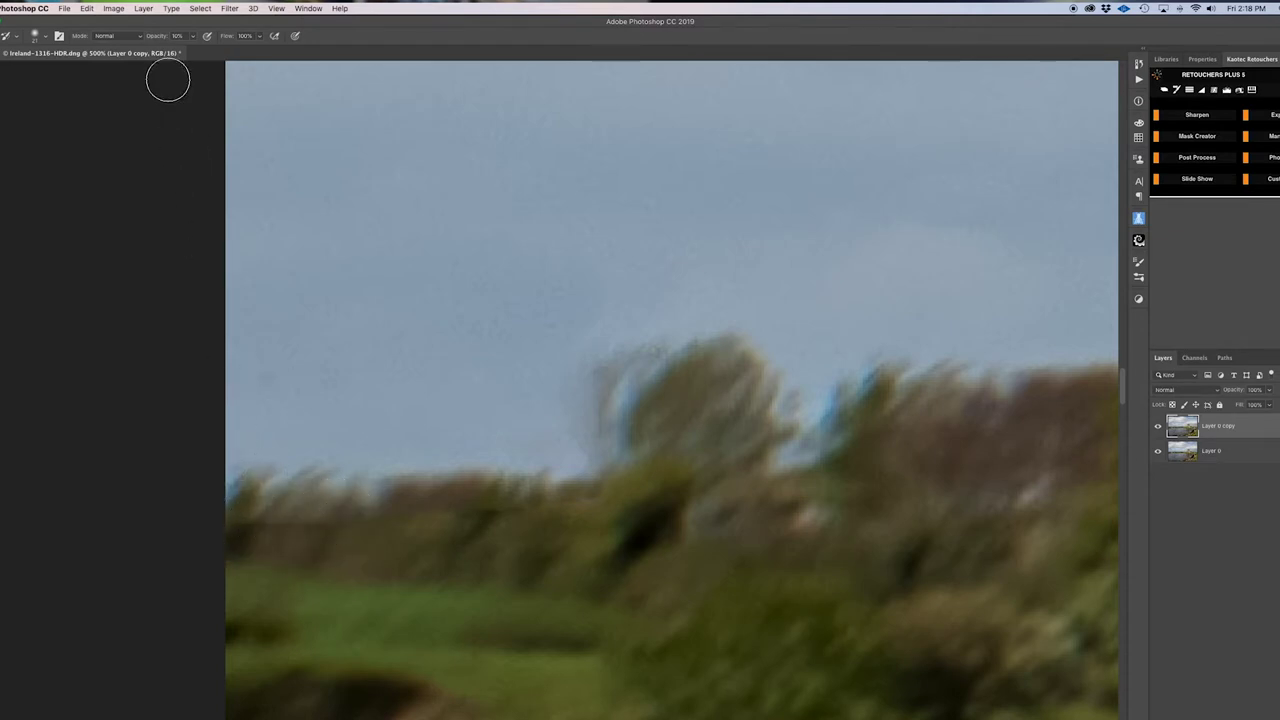
click(192, 36)
double_click(249, 36)
text(10)
key(Return)
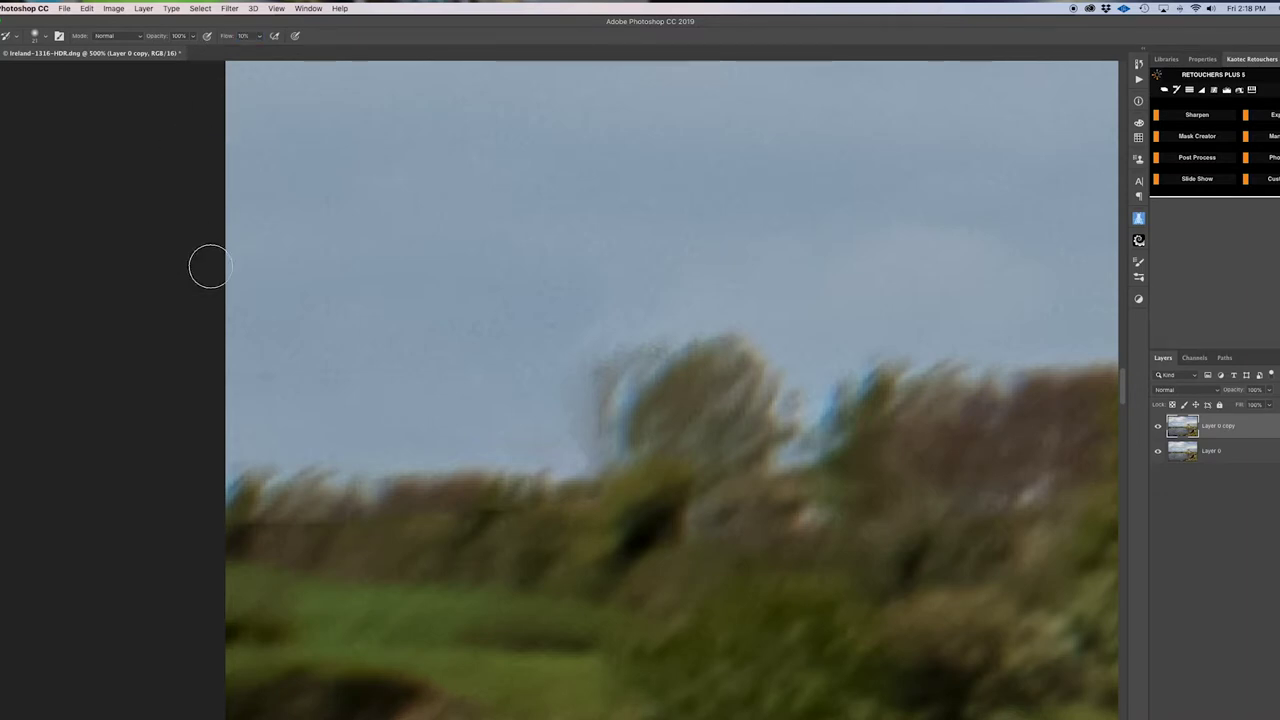
mouse_move(384, 531)
mouse_down()
mouse_move(289, 537)
mouse_move(233, 522)
mouse_move(456, 505)
mouse_move(474, 513)
mouse_move(452, 515)
mouse_move(460, 522)
mouse_move(567, 506)
mouse_move(527, 524)
mouse_move(476, 512)
mouse_move(597, 499)
mouse_move(606, 518)
mouse_move(427, 527)
mouse_up()
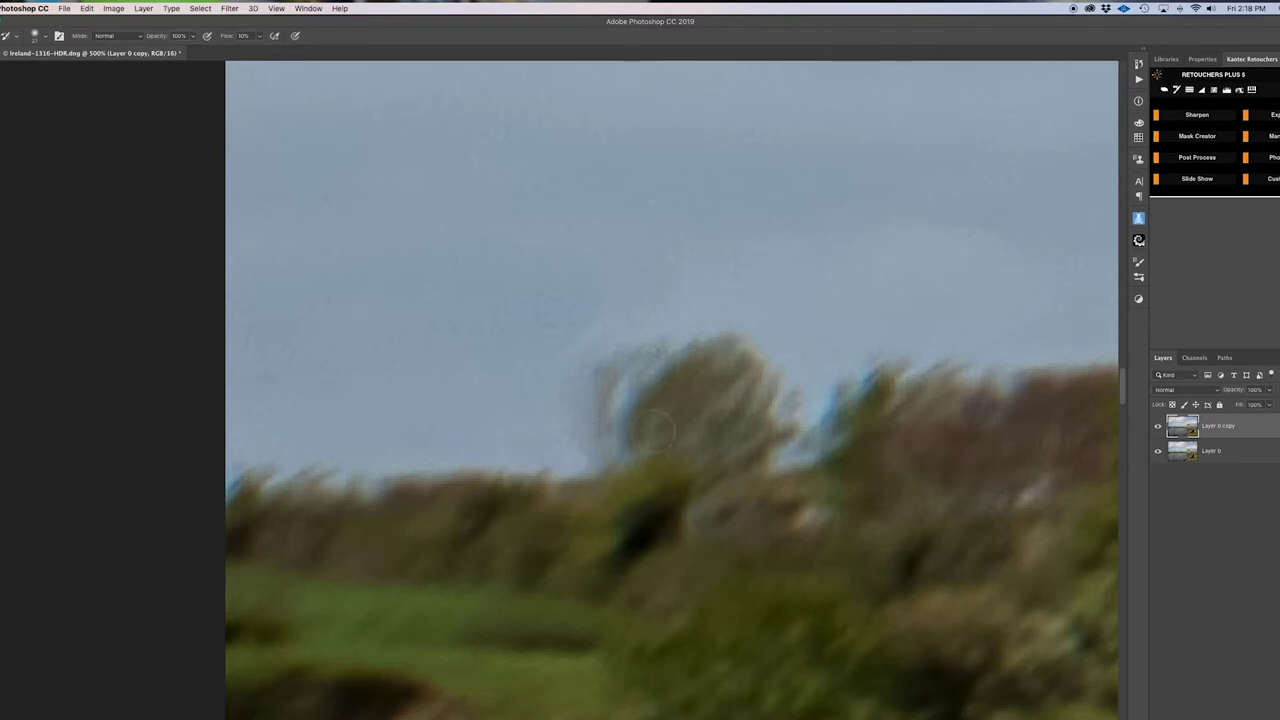
mouse_move(598, 424)
mouse_down()
mouse_move(597, 391)
mouse_move(590, 428)
mouse_up()
Step: Try to patch out the small turquoise object beside the large bush below the grassy slope
key(super+minus)
key(super+minus)
mouse_move(765, 585)
mouse_down()
mouse_move(743, 443)
mouse_move(195, 450)
mouse_up()
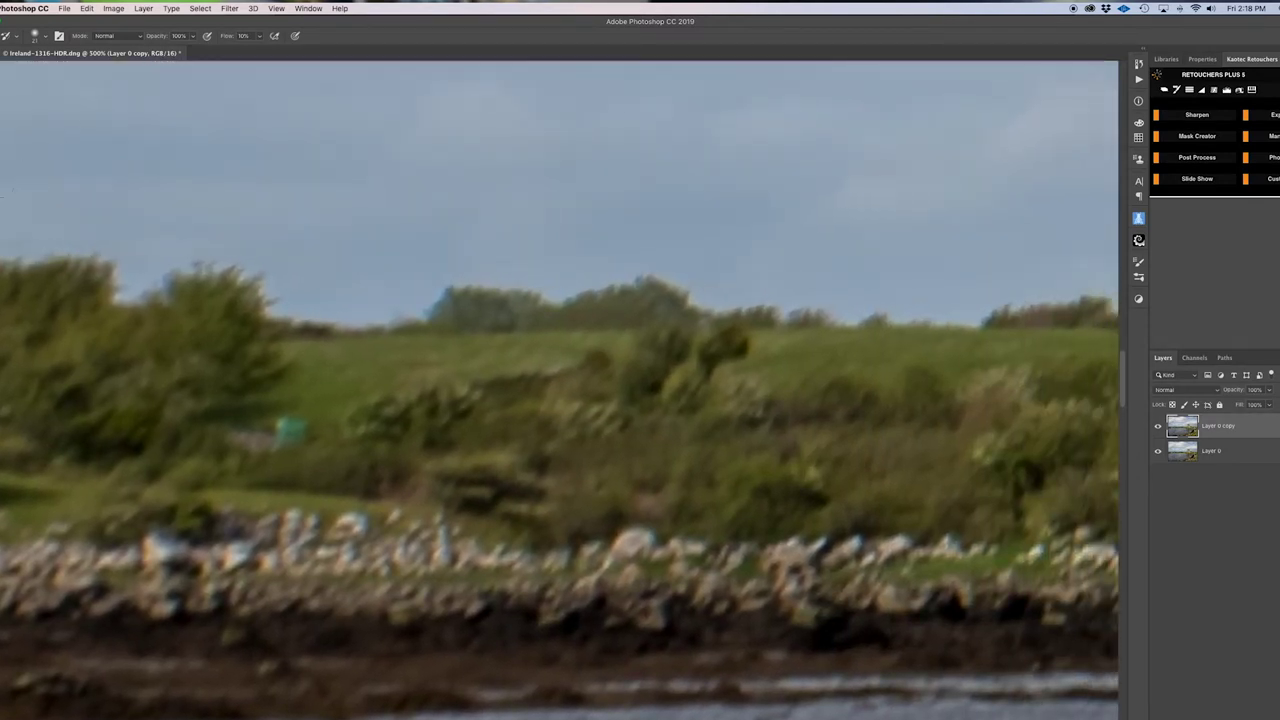
key(j)
mouse_move(268, 414)
mouse_down()
mouse_move(312, 458)
mouse_move(284, 418)
mouse_move(366, 441)
mouse_up()
key(ctrl+d)
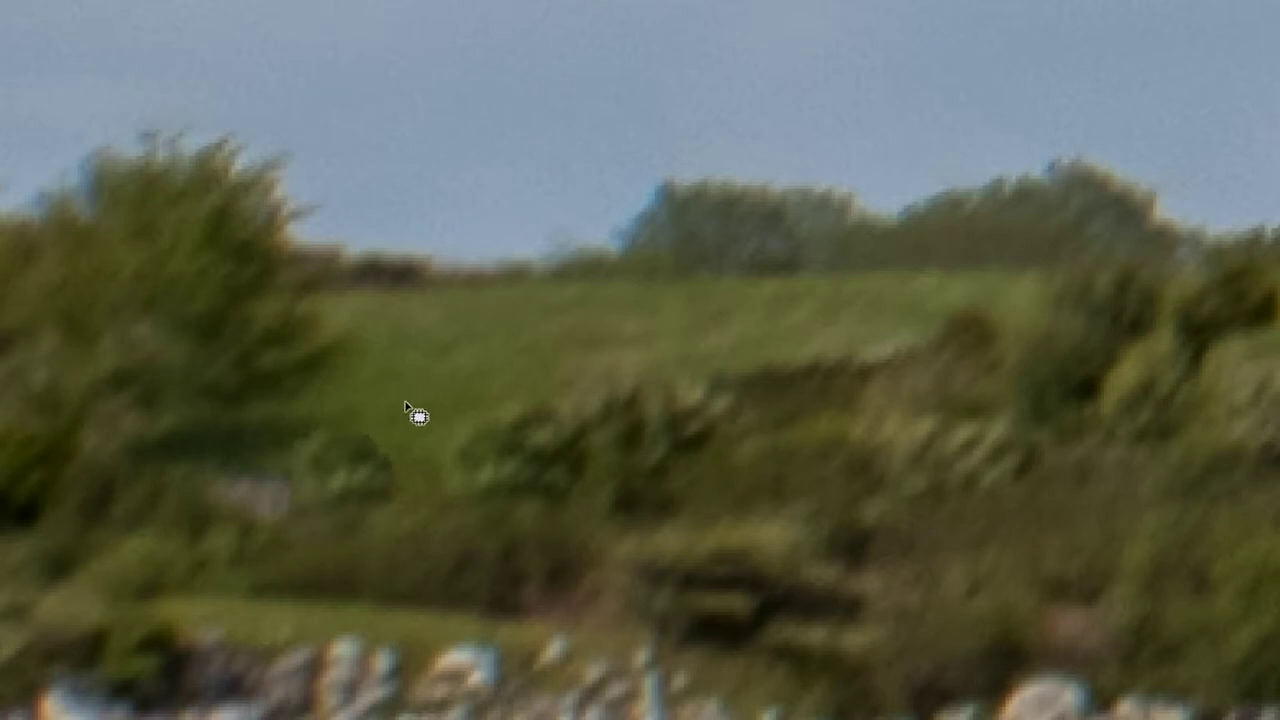
drag(383, 443, 380, 443)
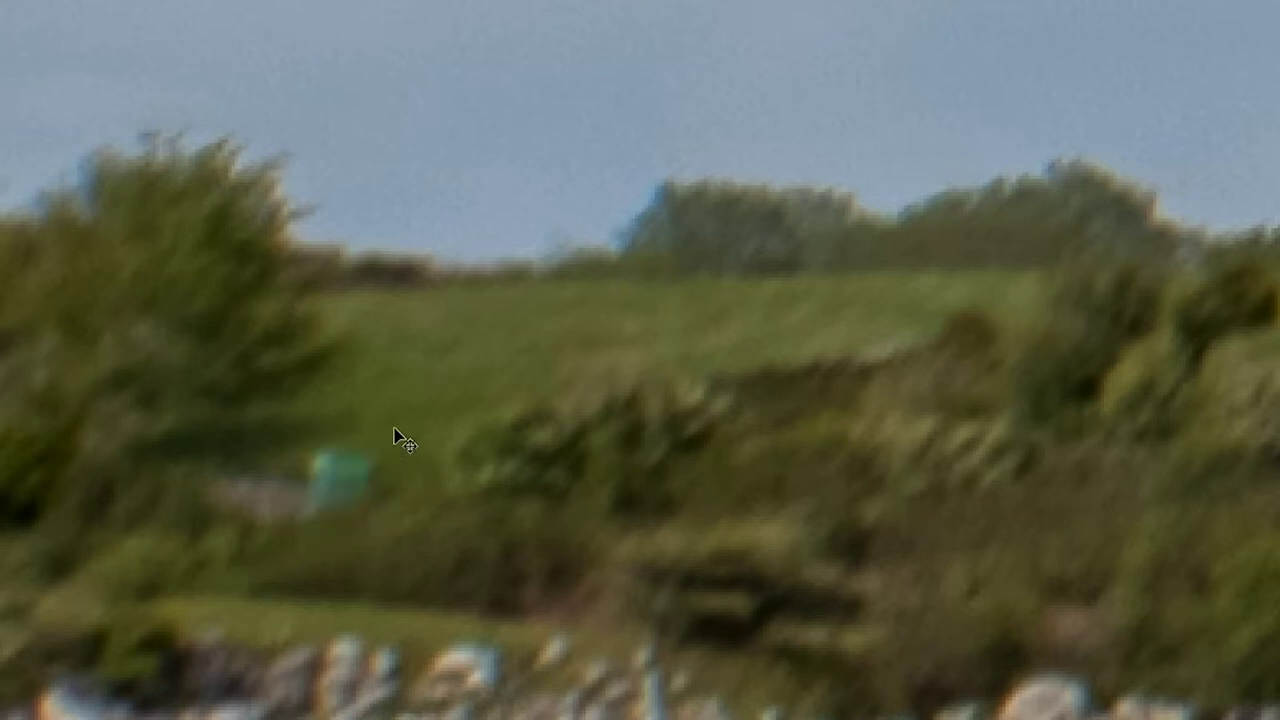
key(ctrl+d)
Step: Patch the small turquoise object beside the large bush with nearby shrubbery and clear the selection
key(j)
mouse_move(298, 475)
mouse_down()
mouse_move(295, 530)
mouse_move(401, 510)
mouse_move(407, 462)
mouse_move(370, 434)
mouse_move(302, 437)
mouse_up()
drag(350, 484, 486, 463)
key(ctrl+d)
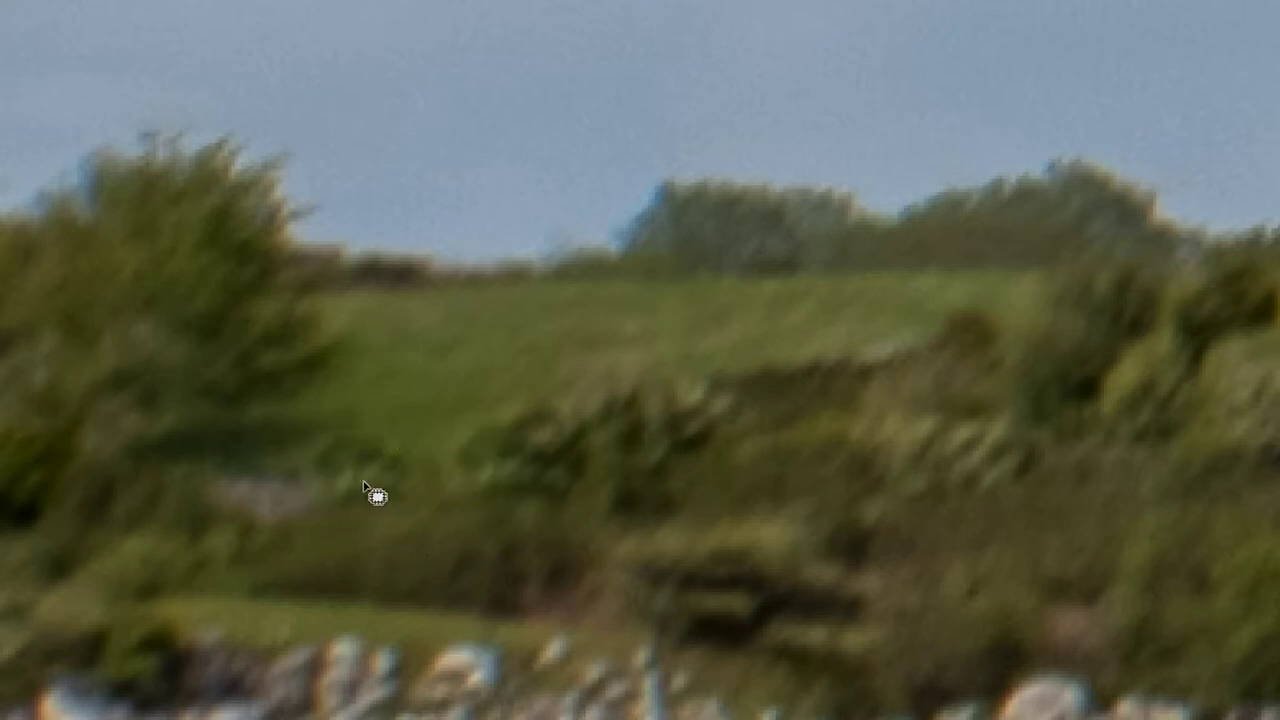
Step: Inspect the retouched landscape and compare the whole photo before and after by switching the Layer 0 copy on and off
key(ctrl+plus)
key(ctrl+plus)
key(ctrl+plus)
key(ctrl+plus)
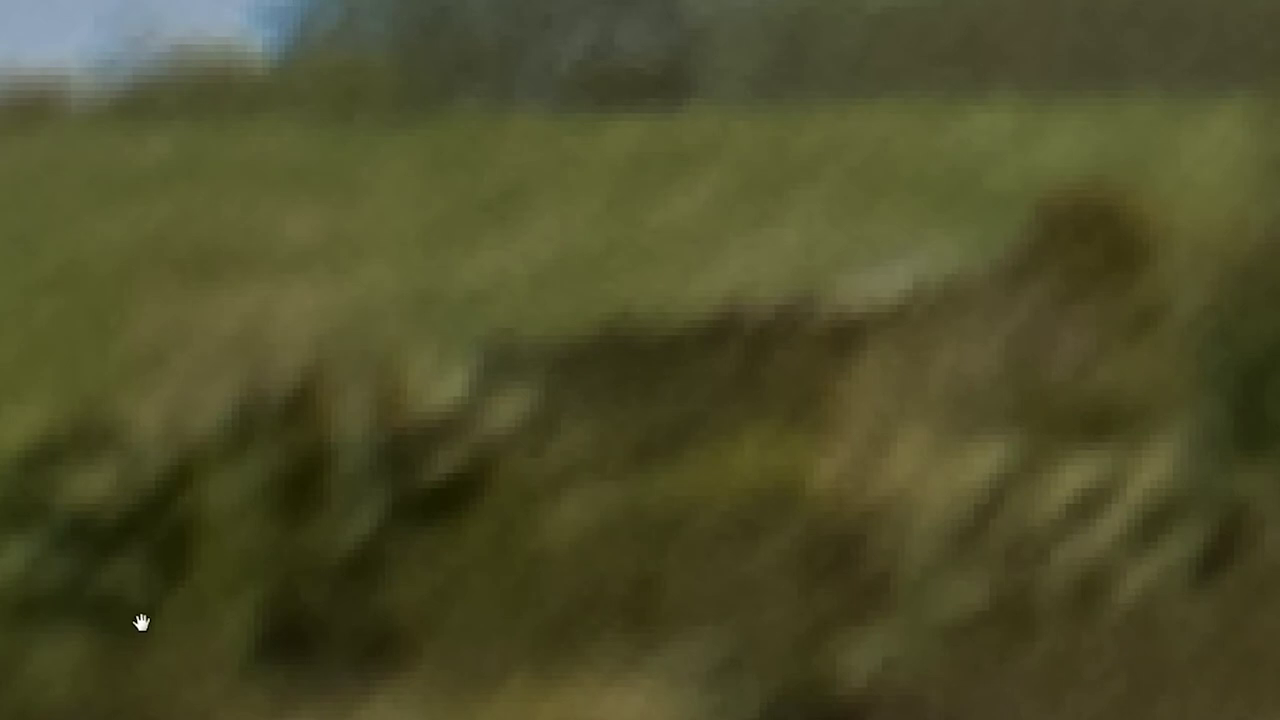
drag(126, 621, 1161, 640)
scroll(1160, 640, up, 1)
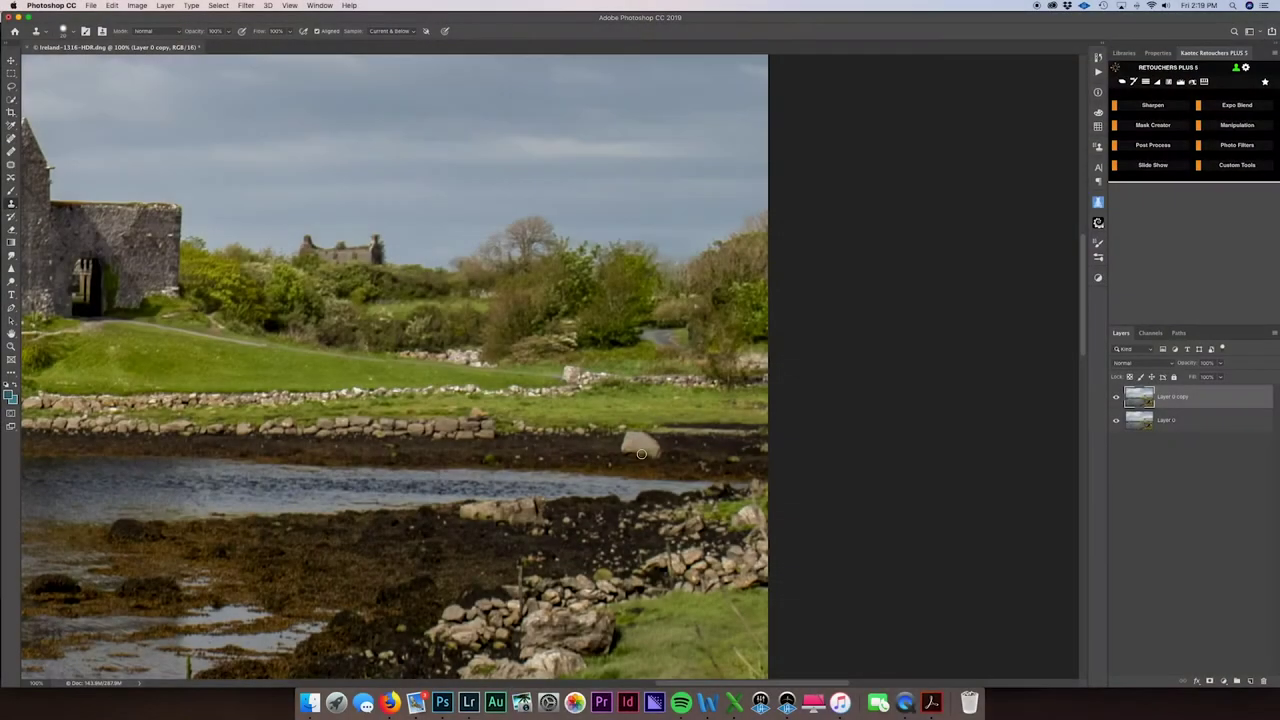
key(super+0)
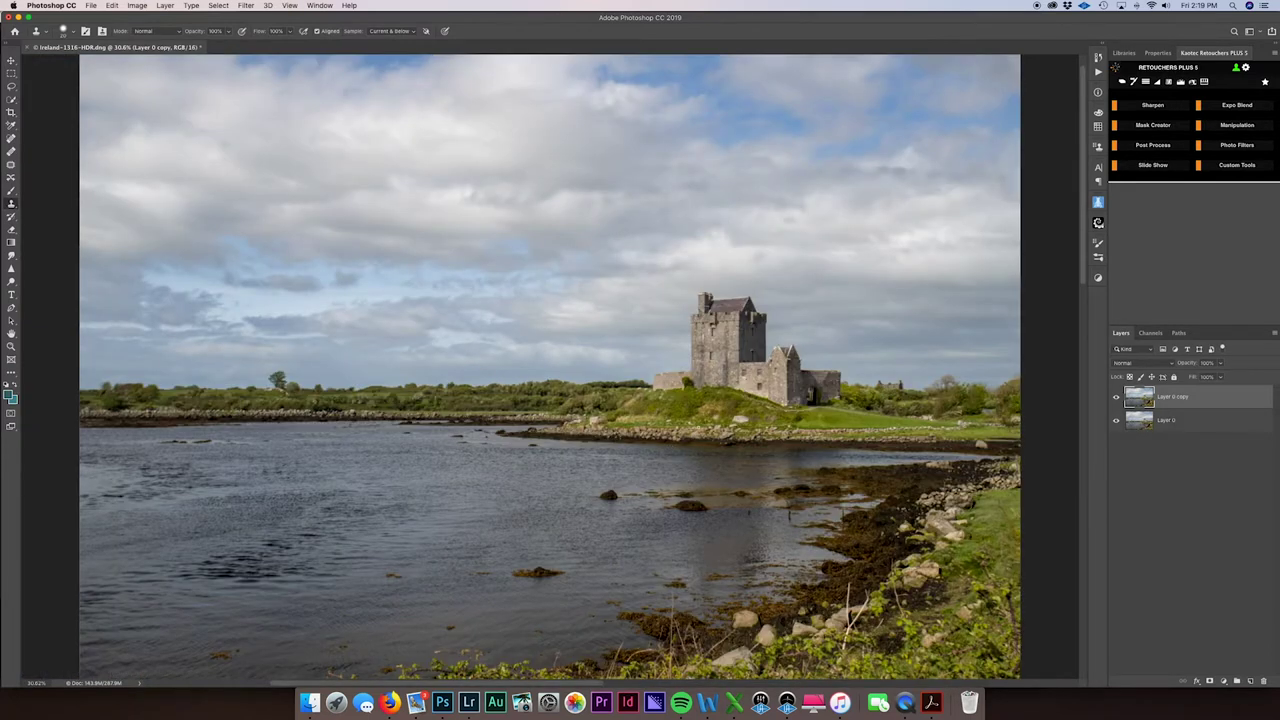
click(1117, 397)
click(1118, 397)
click(1118, 397)
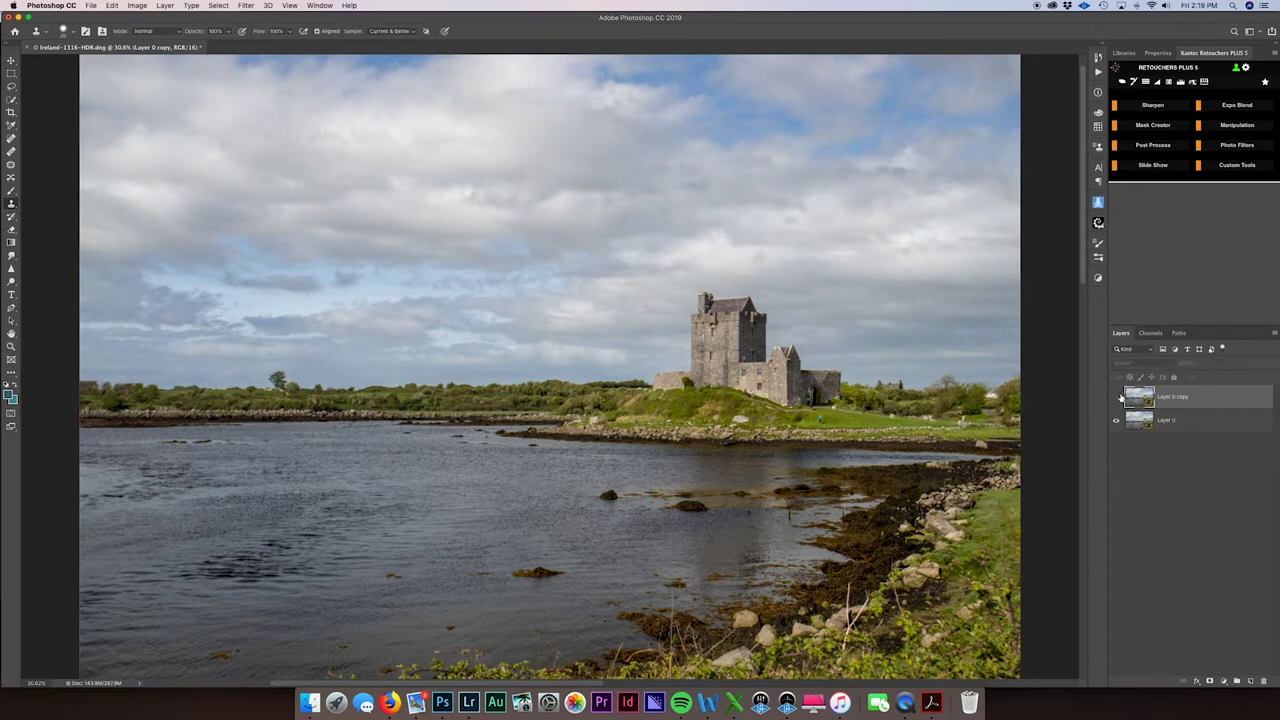
click(1117, 397)
click(1117, 397)
click(1117, 397)
click(1117, 397)
click(1118, 397)
click(1118, 397)
click(1118, 397)
Step: Duplicate the retouched layer and open the copy in the Nik Collection's Color Efex Pro 4 filter
click(245, 5)
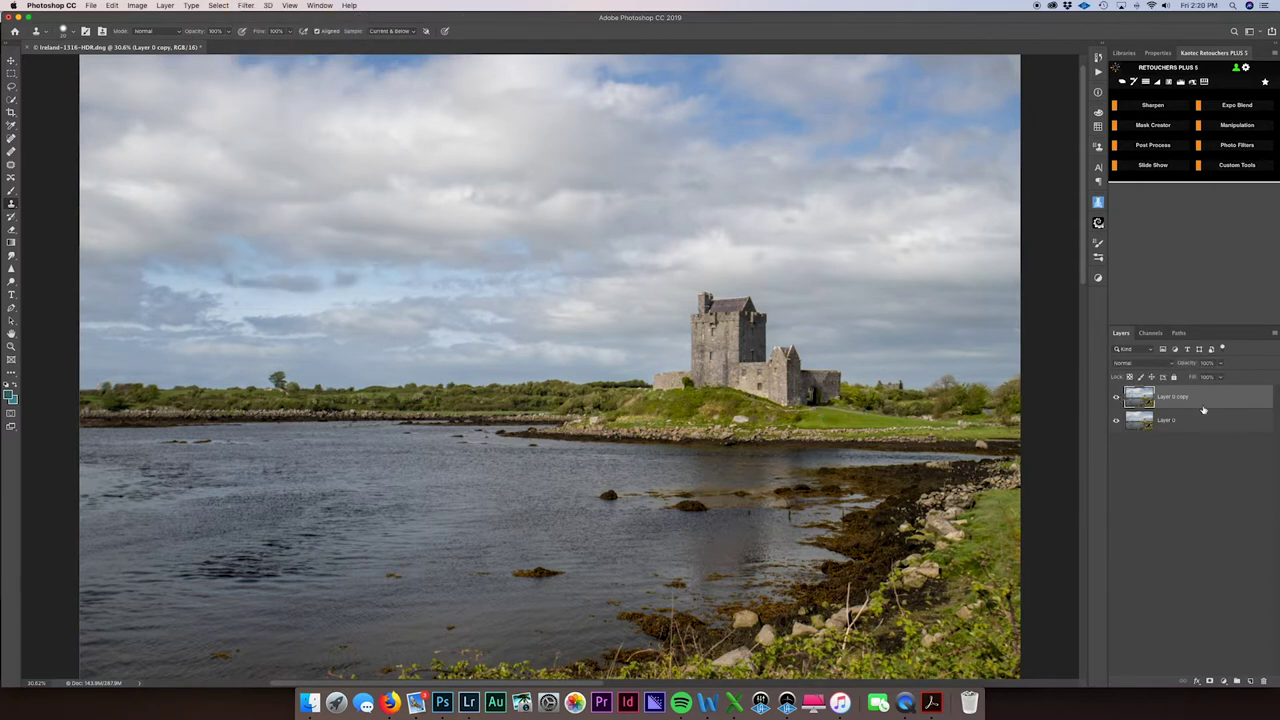
key(super+j)
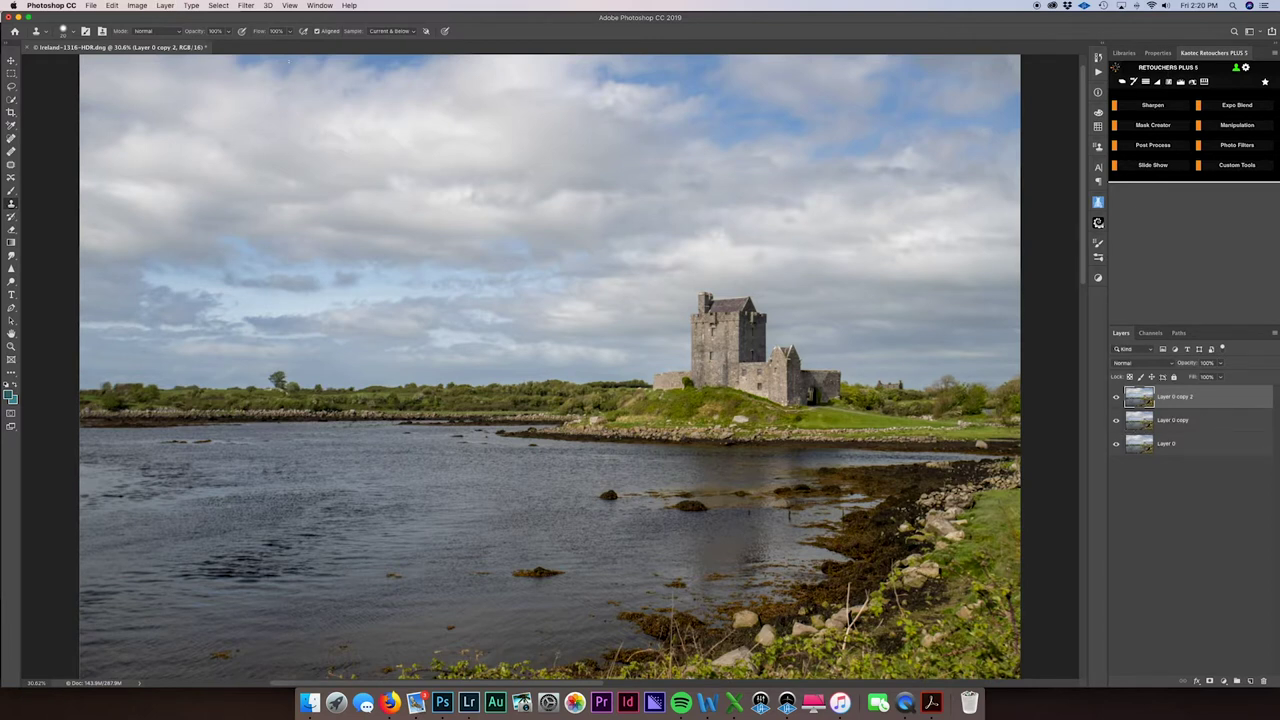
click(242, 8)
mouse_move(342, 263)
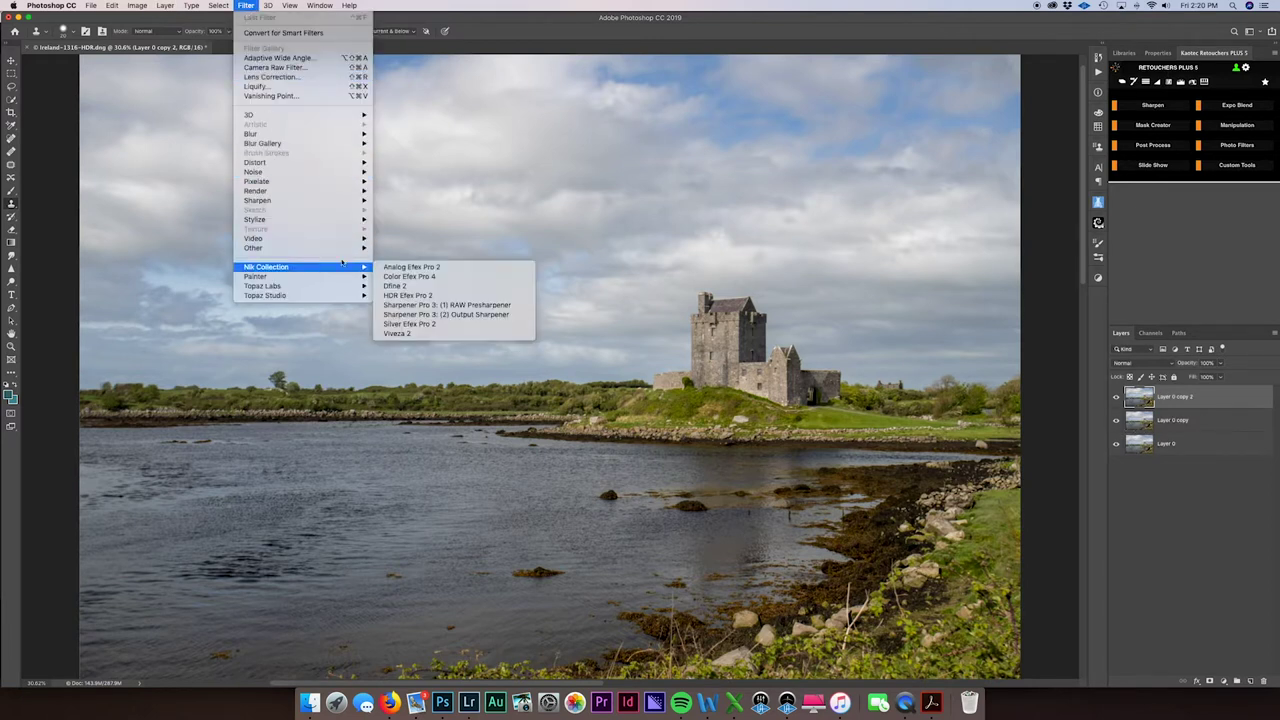
click(403, 277)
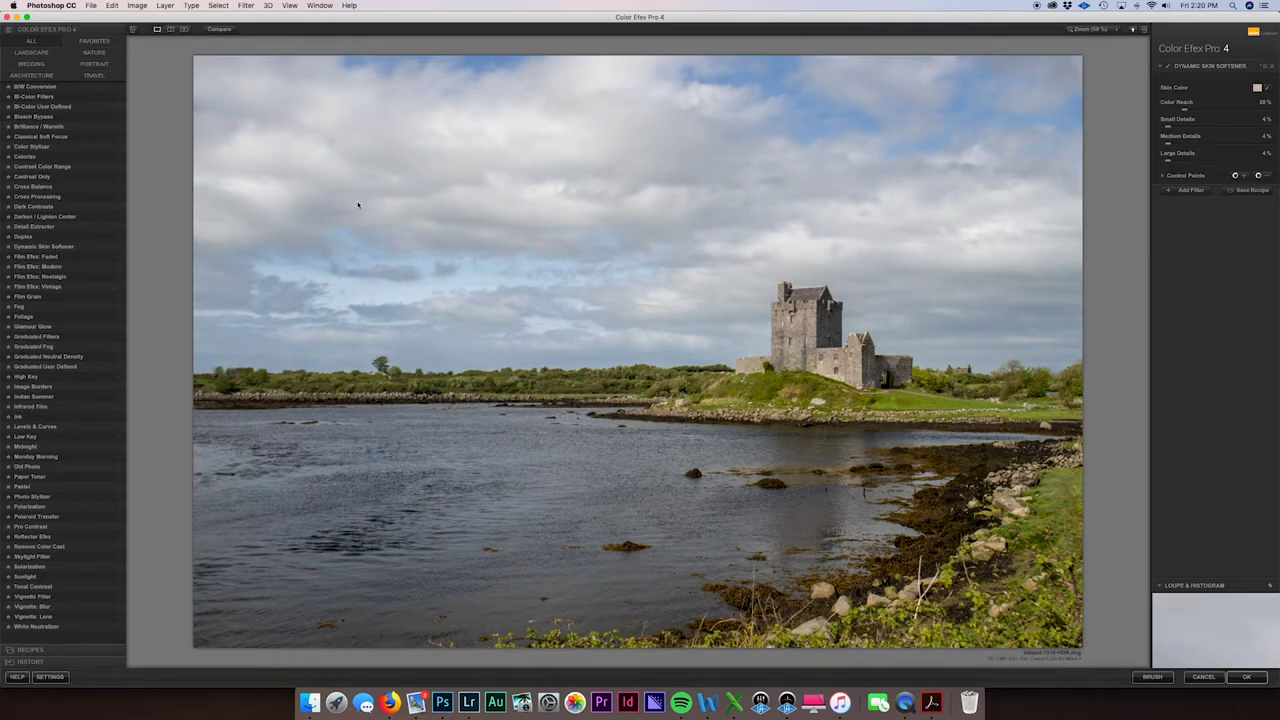
Step: Preview the Color Efex filters from B/W Conversion through Bleach Bypass and Classical Soft Focus to Colorize on the castle photo
click(56, 88)
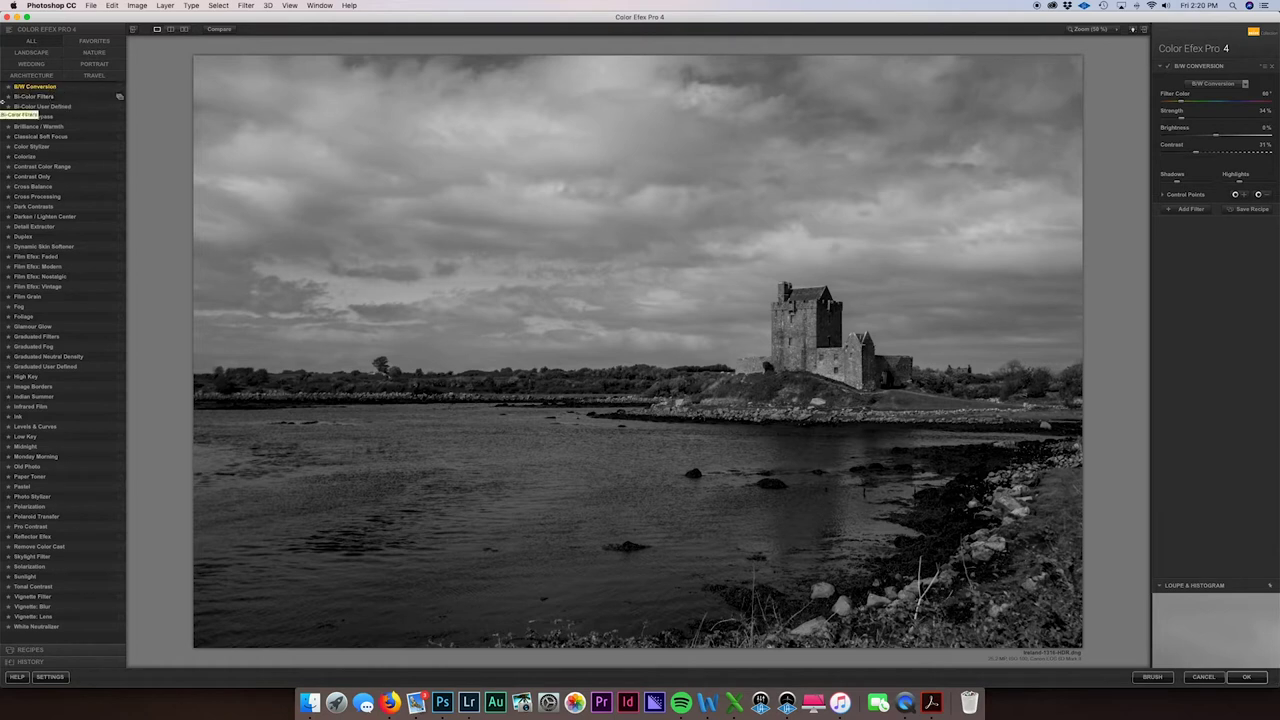
click(36, 97)
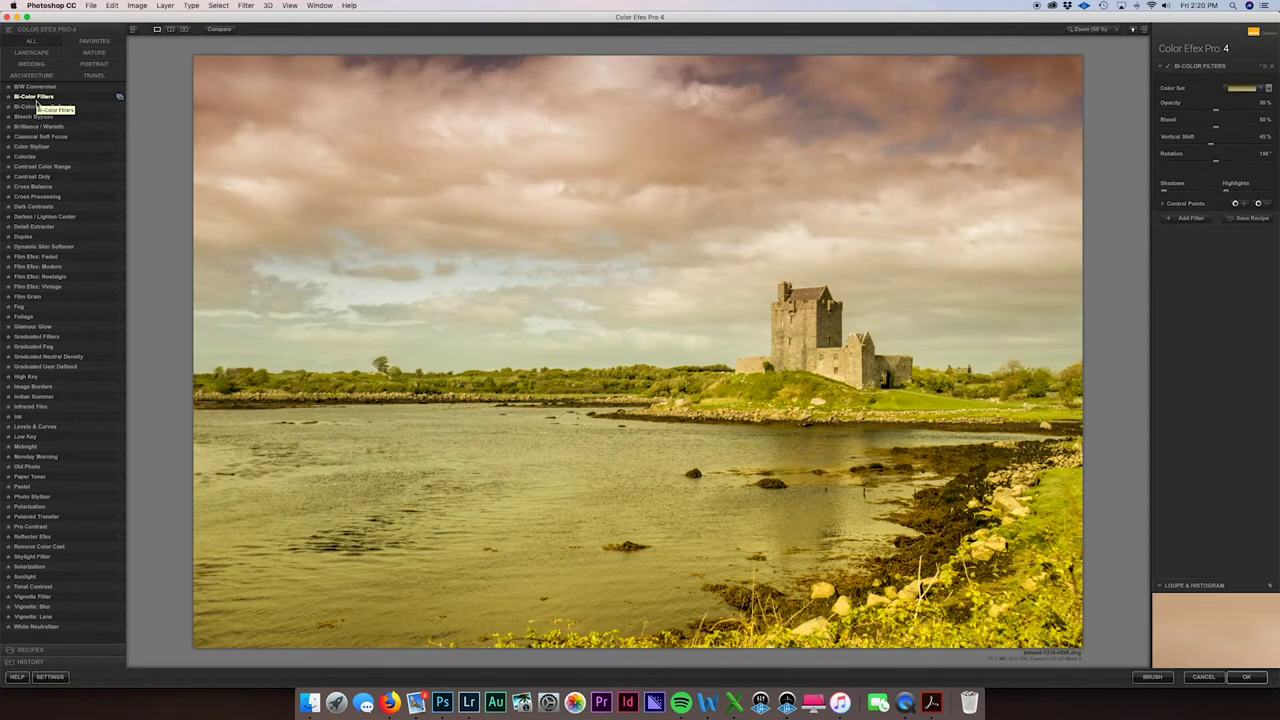
click(36, 106)
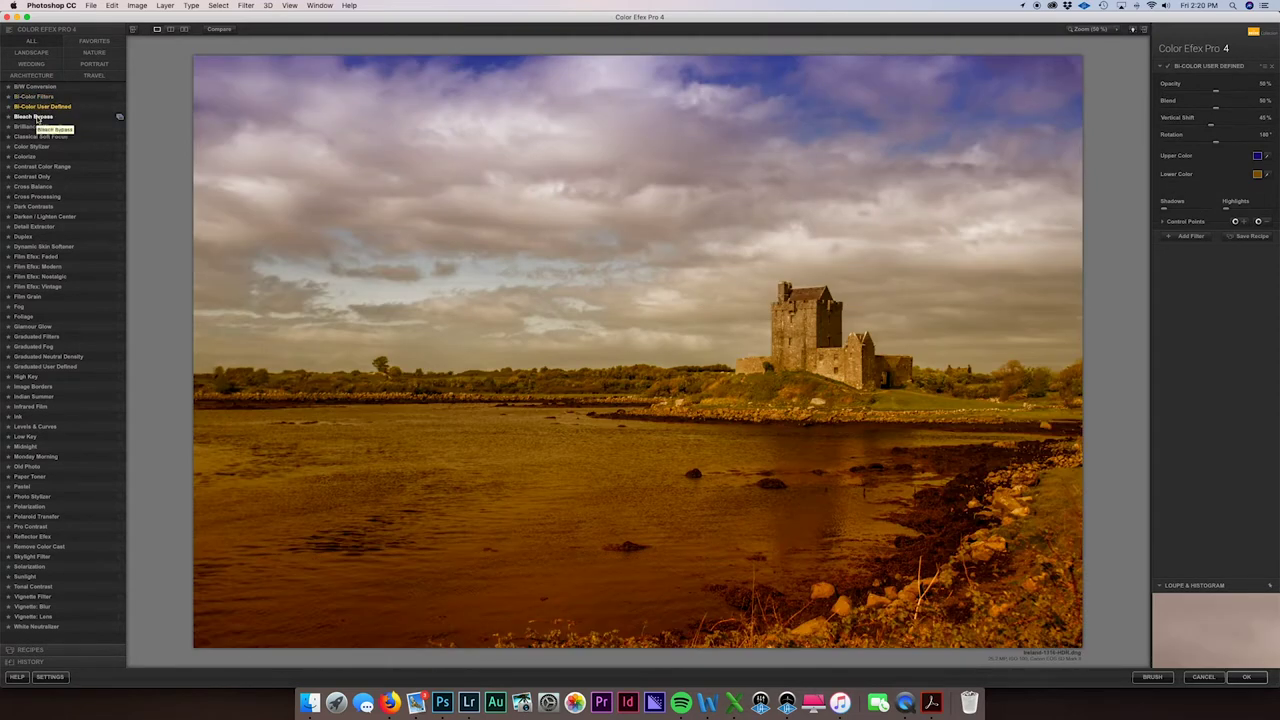
click(37, 117)
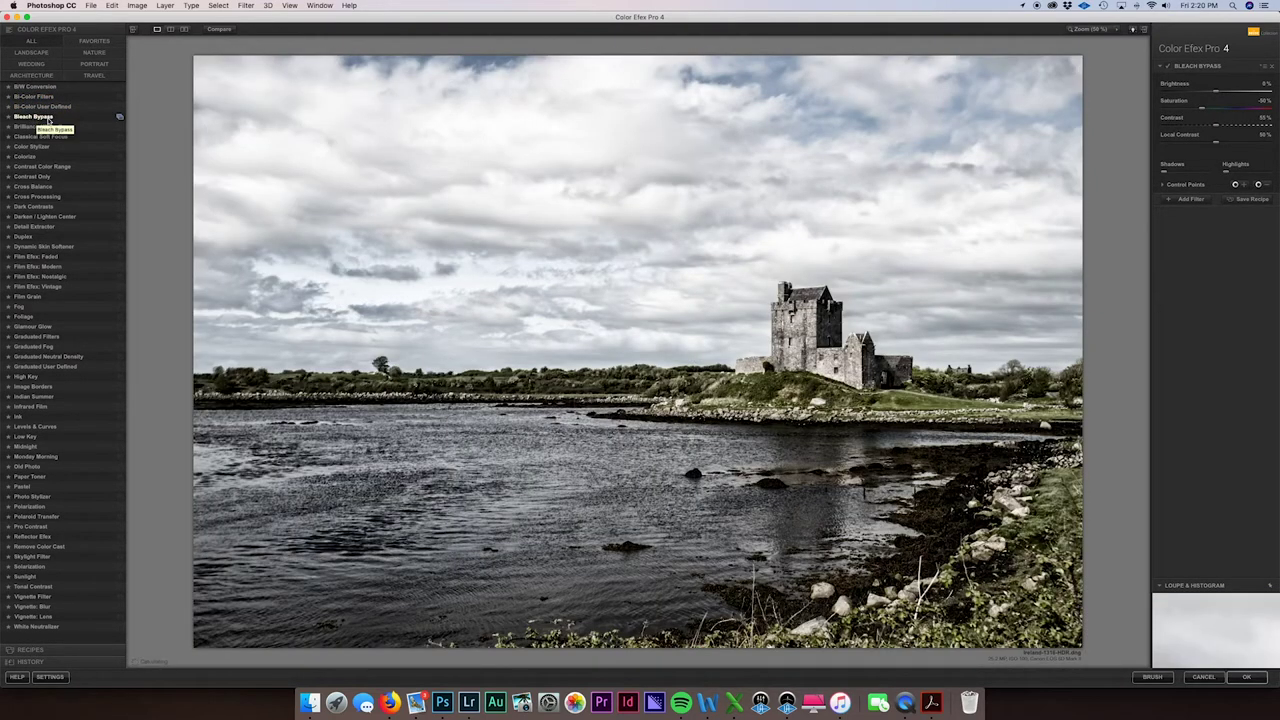
click(26, 127)
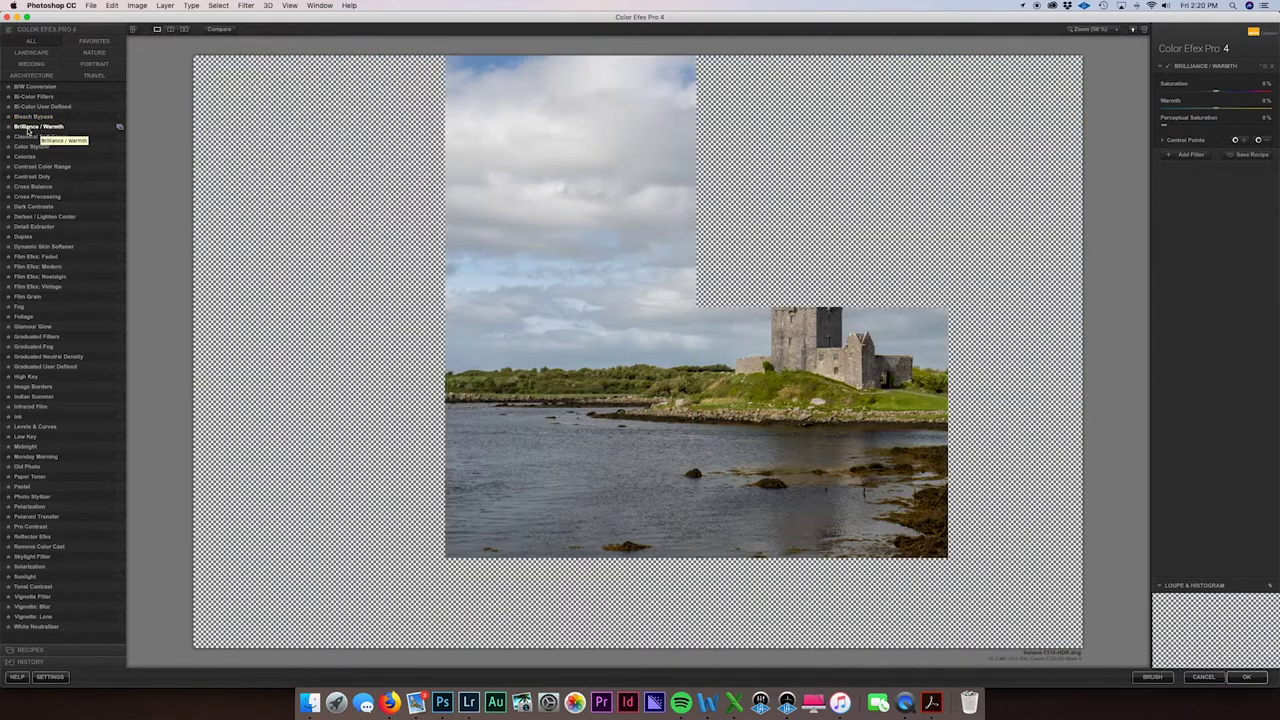
click(22, 137)
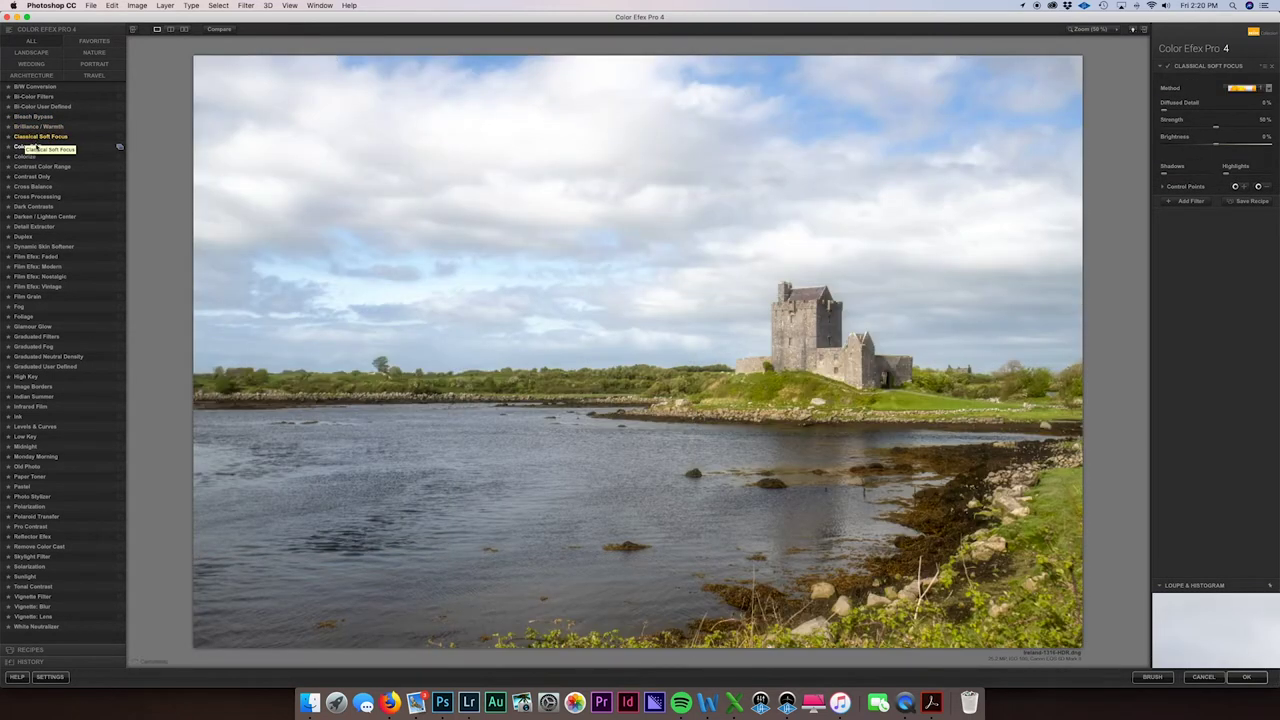
click(25, 147)
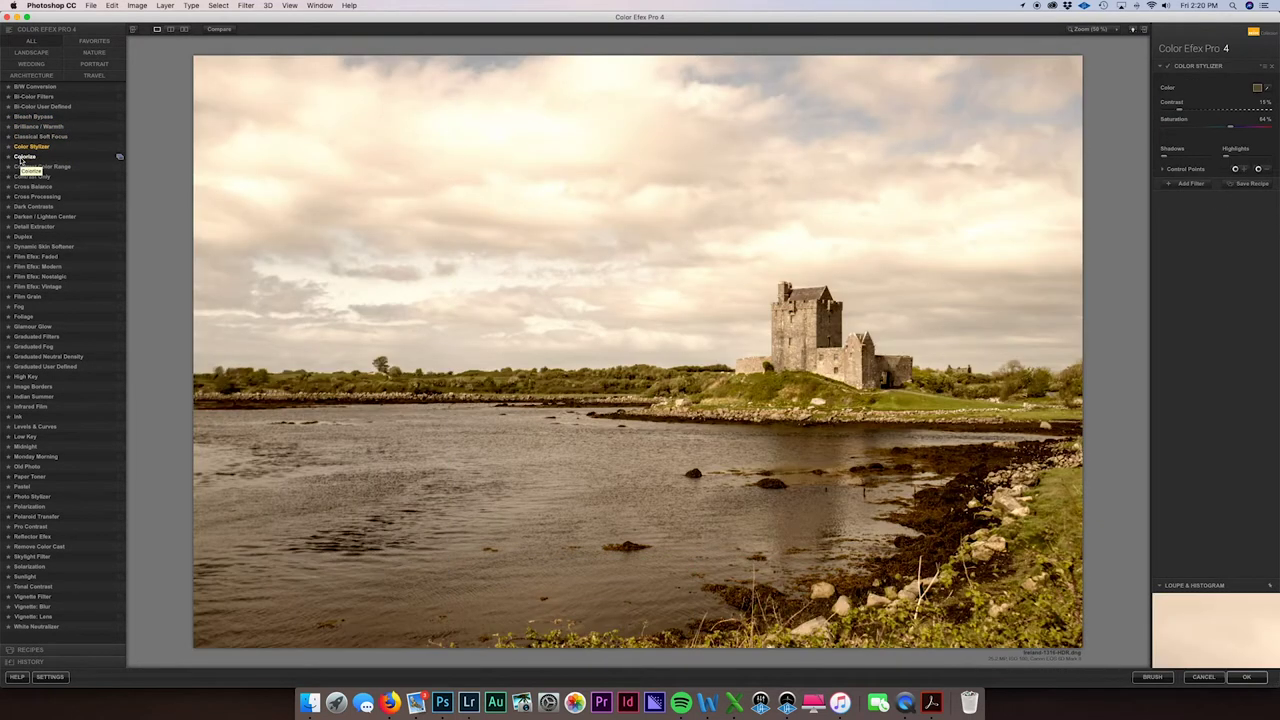
click(22, 157)
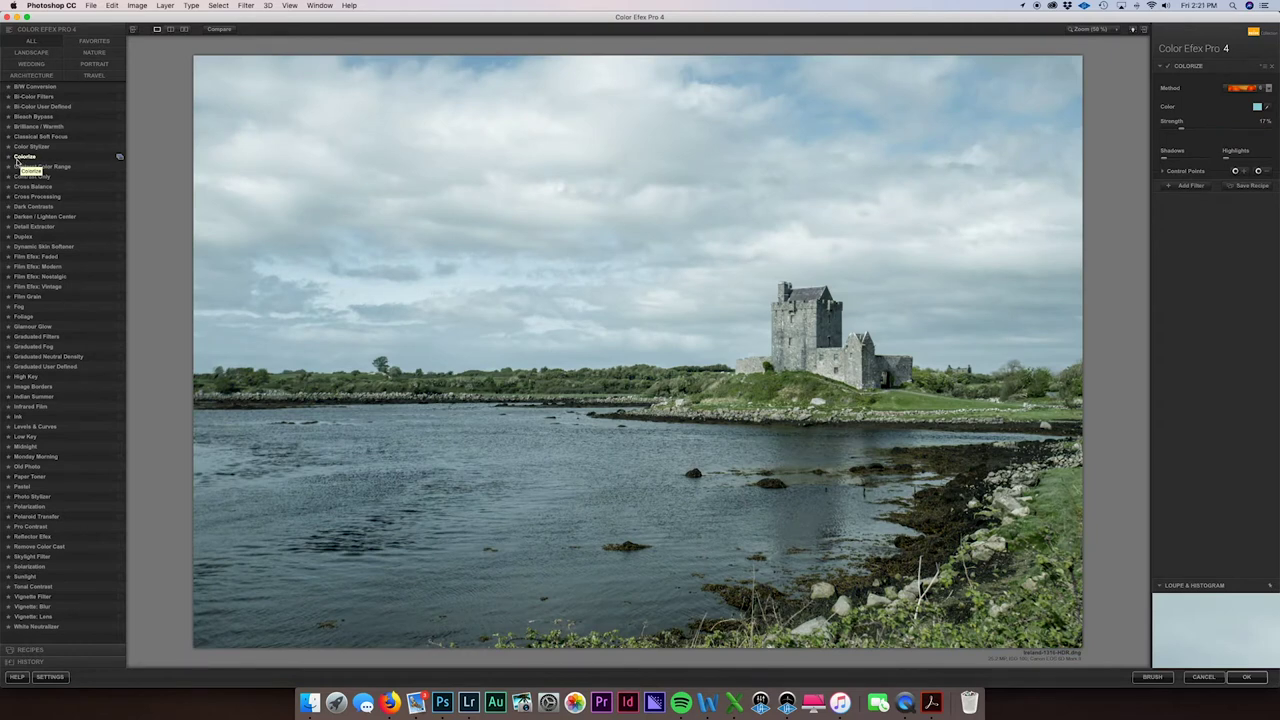
Step: Preview the Color Efex filters from Contrast Color Range through Cross Processing and Dark Contrasts to Detail Extractor on the castle photo
click(18, 166)
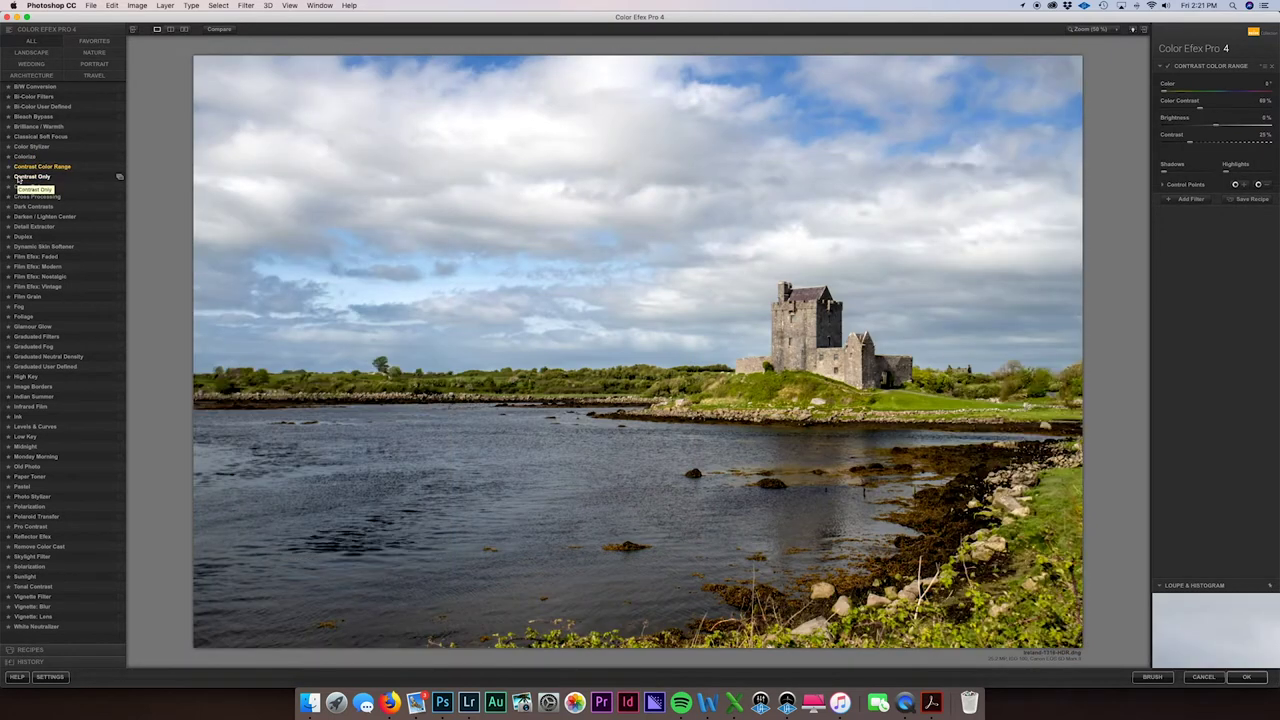
click(18, 177)
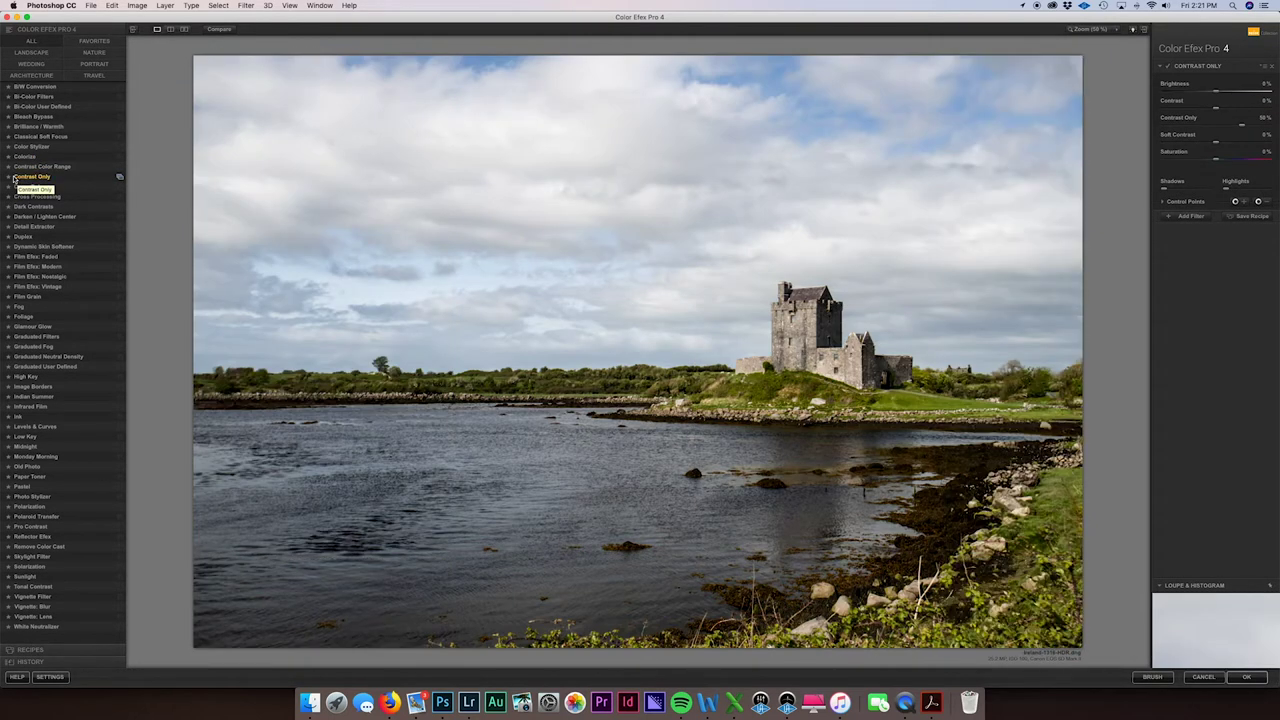
click(55, 188)
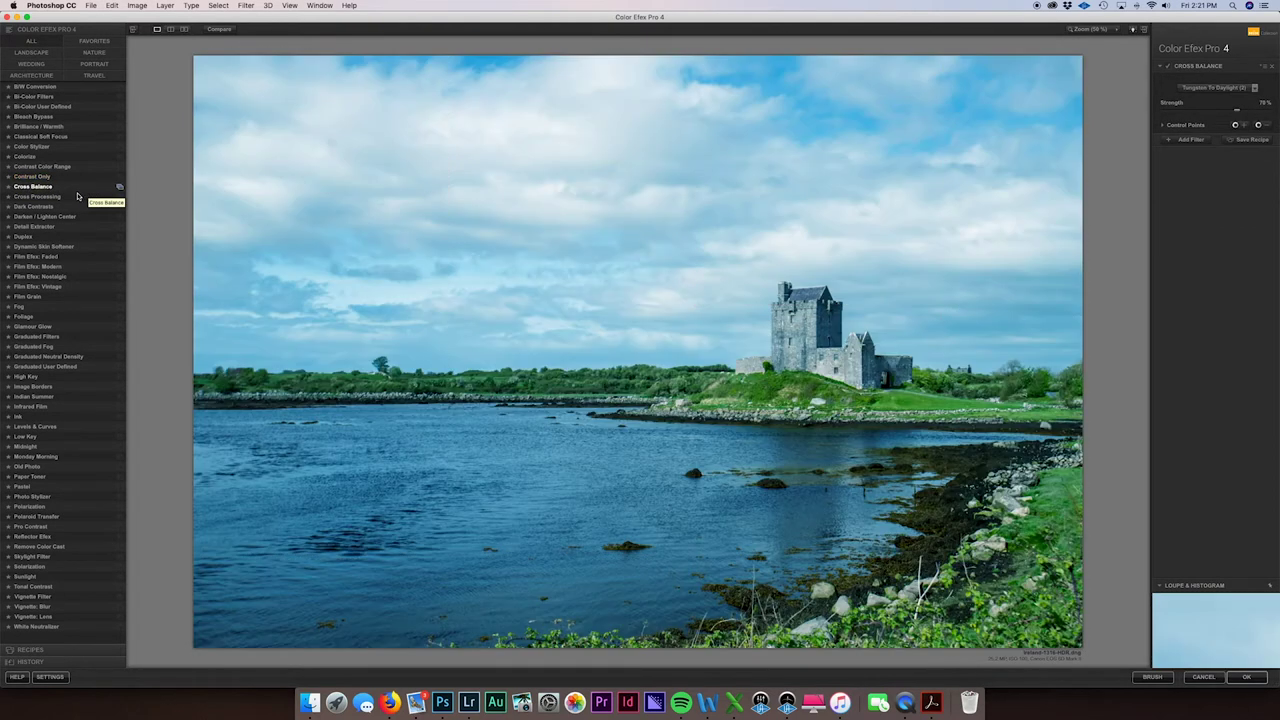
click(55, 198)
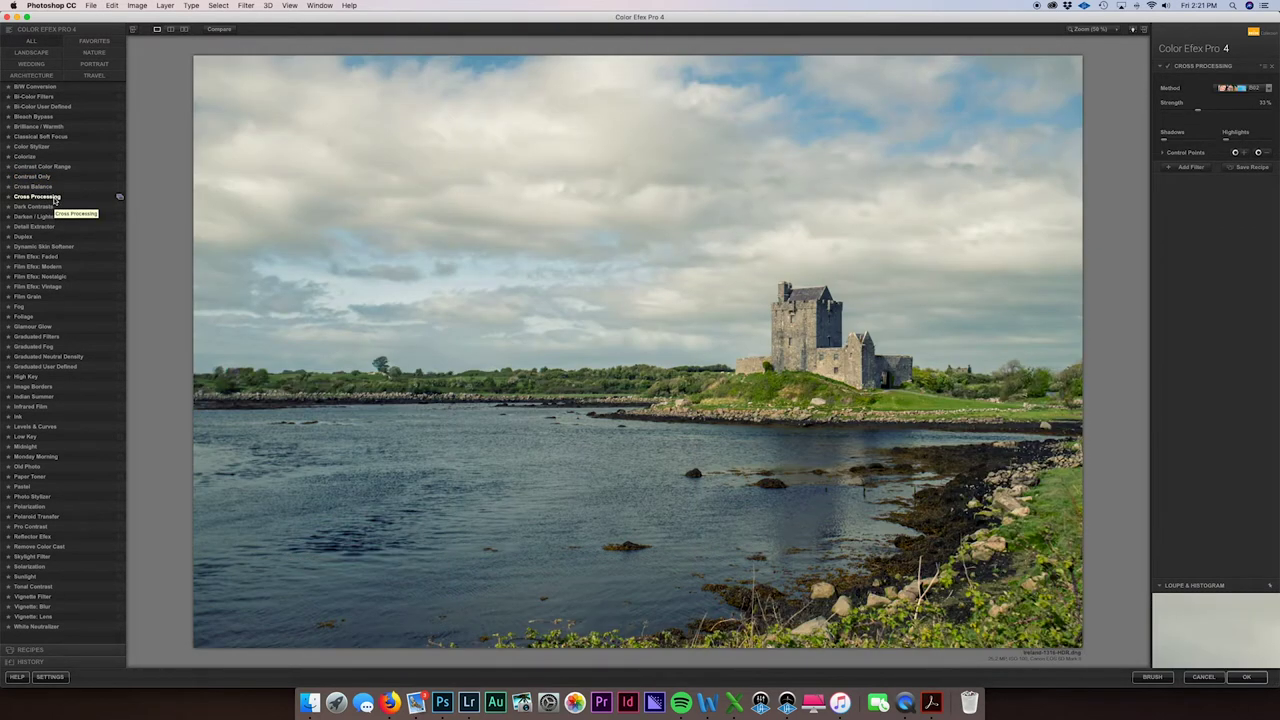
click(44, 207)
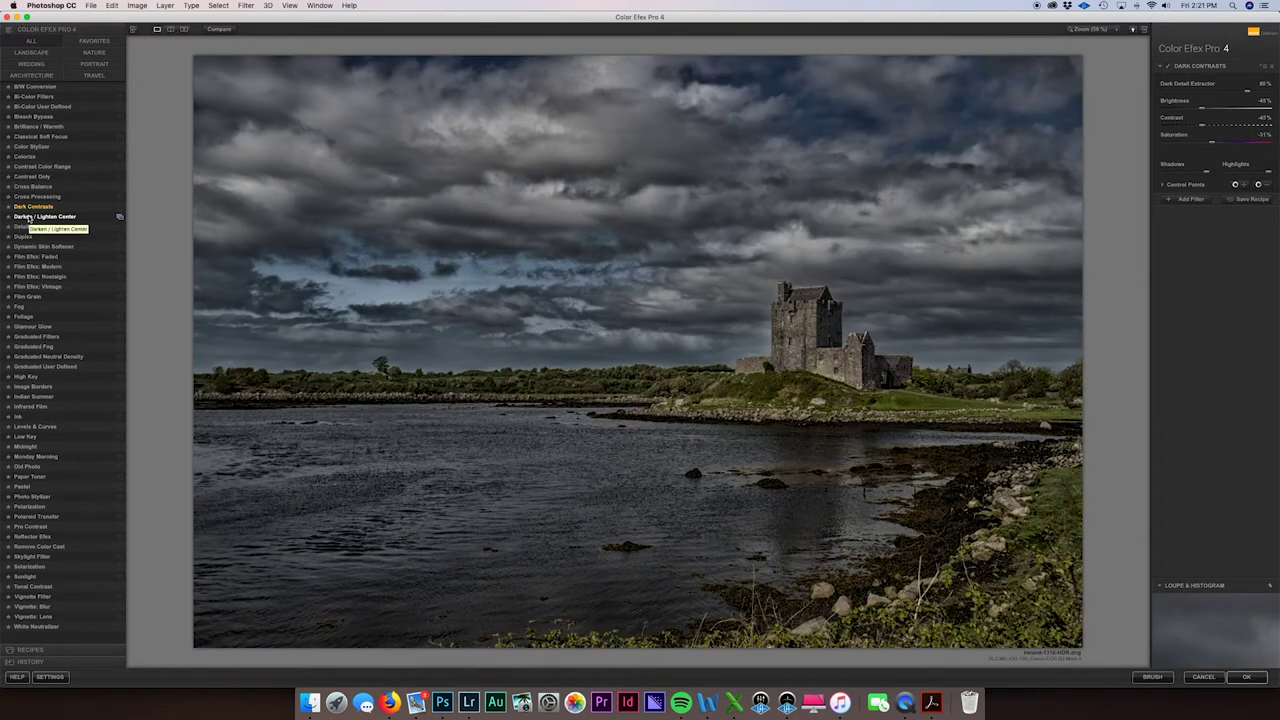
click(32, 216)
click(25, 227)
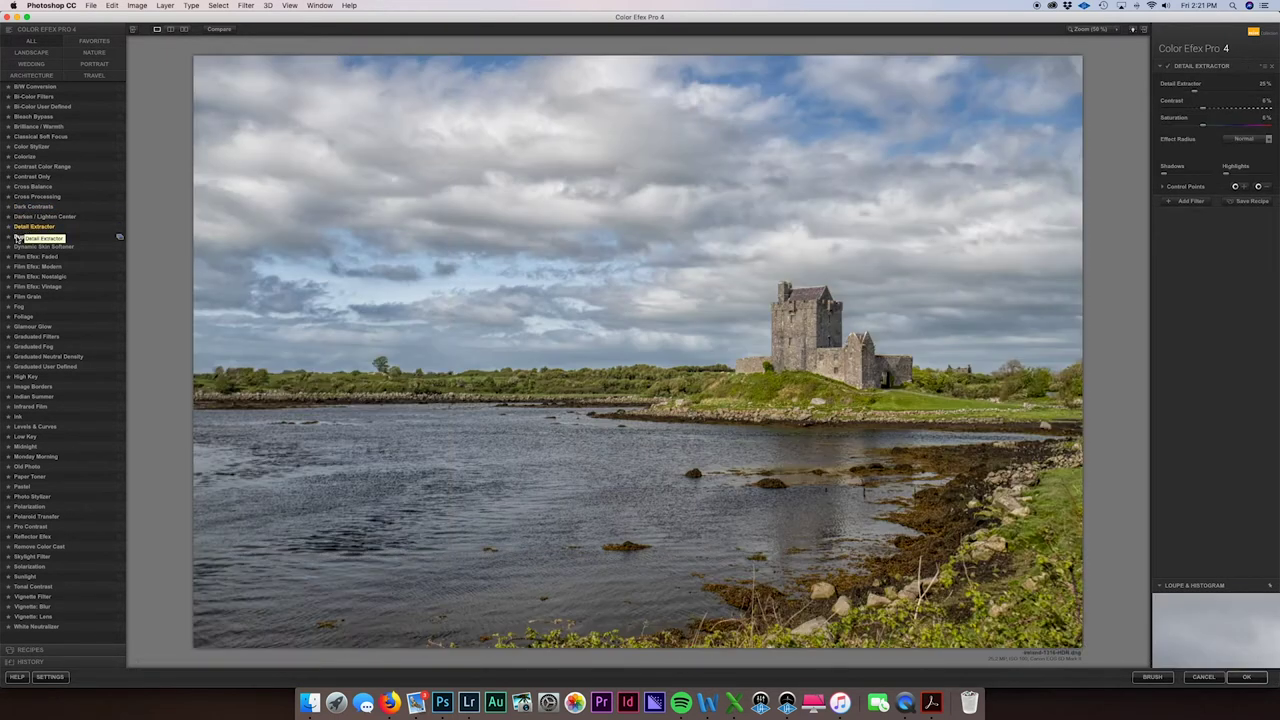
Step: Preview the filters from Duplex and Dynamic Skin Softener through the Film Efex variants to Film Grain
click(18, 237)
click(18, 247)
click(18, 257)
click(18, 267)
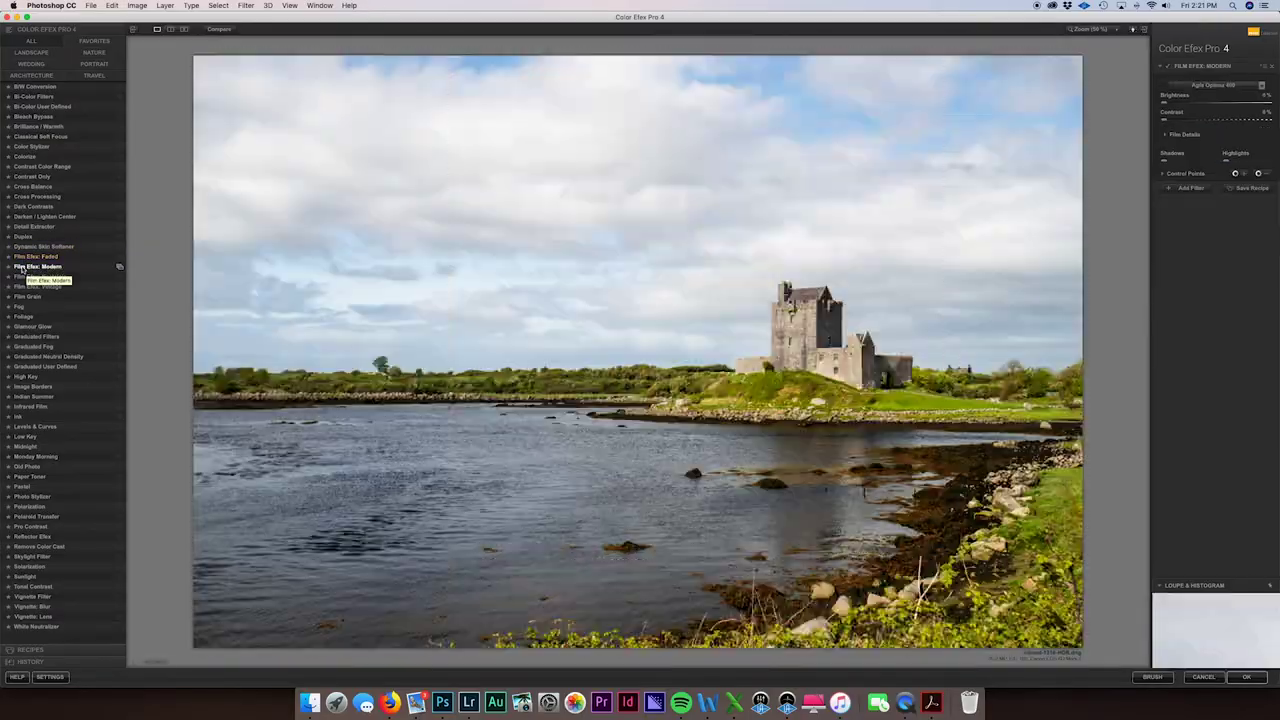
click(18, 277)
click(18, 287)
click(18, 297)
Step: Preview the filters following Film Grain, including Graduated User Defined and Indian Summer, as far as Midnight
key(Down)
key(Down)
key(Down)
key(Down)
key(Down)
key(Down)
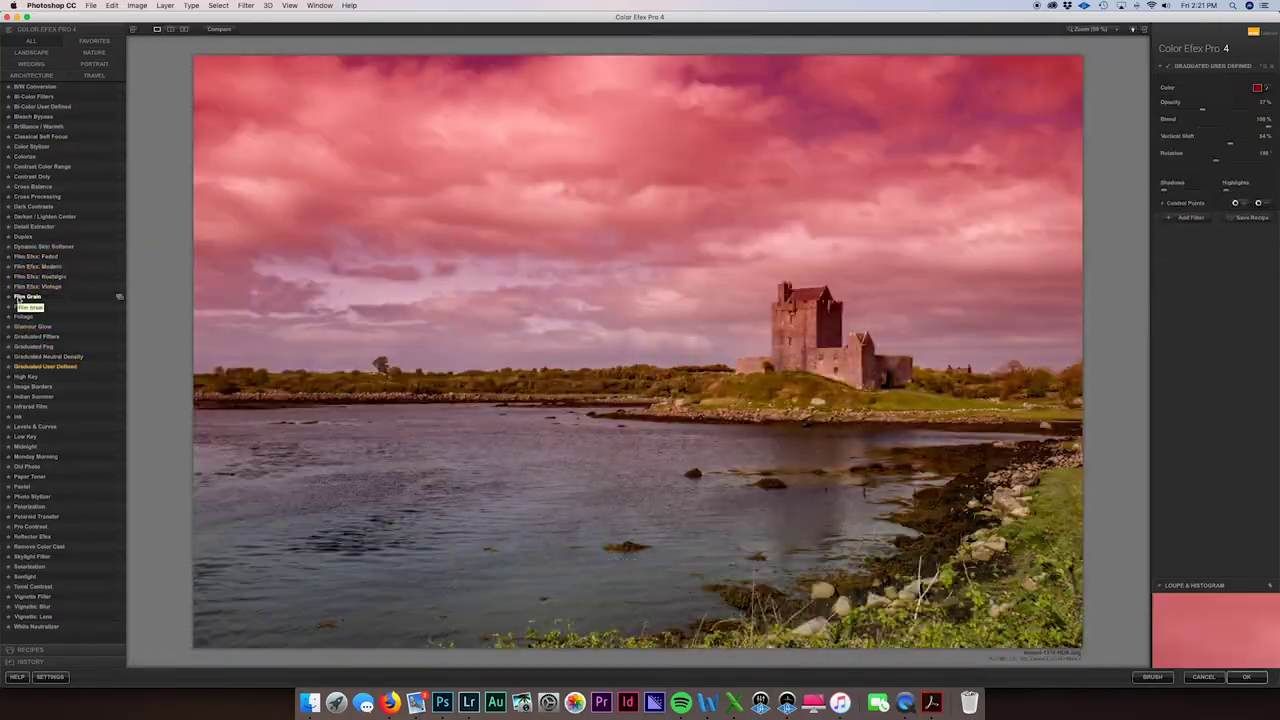
key(Down)
key(Down)
key(Down)
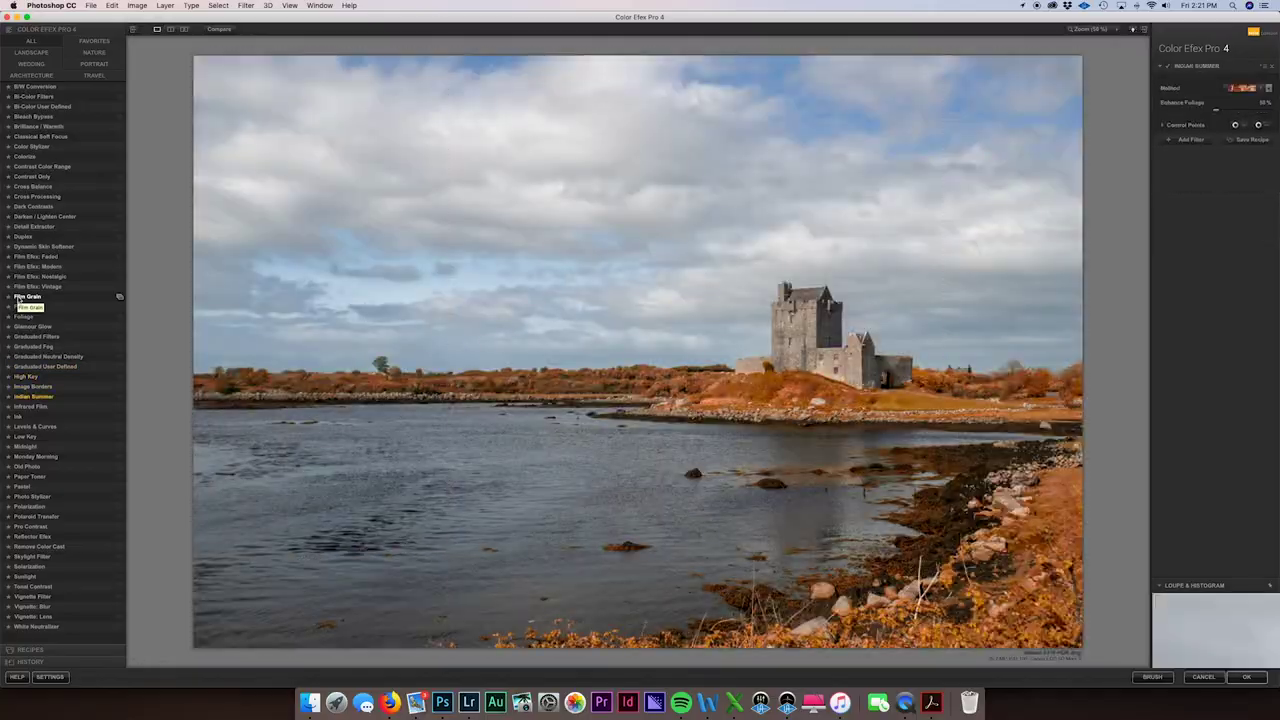
key(Down)
key(Down)
key(Down)
key(Down)
key(Down)
key(Down)
key(Down)
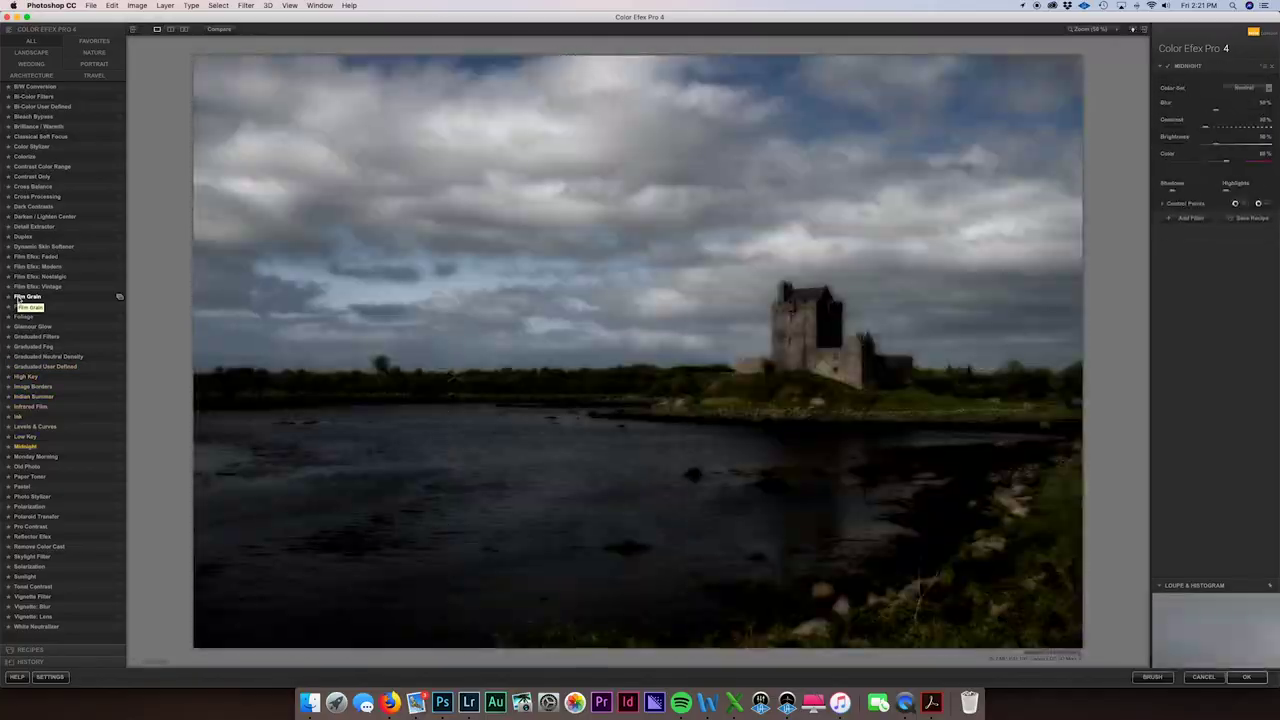
Step: Preview the remaining filters from Monday Morning through Polaroid Transfer, Tonal Contrast and the vignettes to White Neutralizer
key(Down)
key(Down)
key(Down)
key(Down)
key(Down)
key(Down)
key(Down)
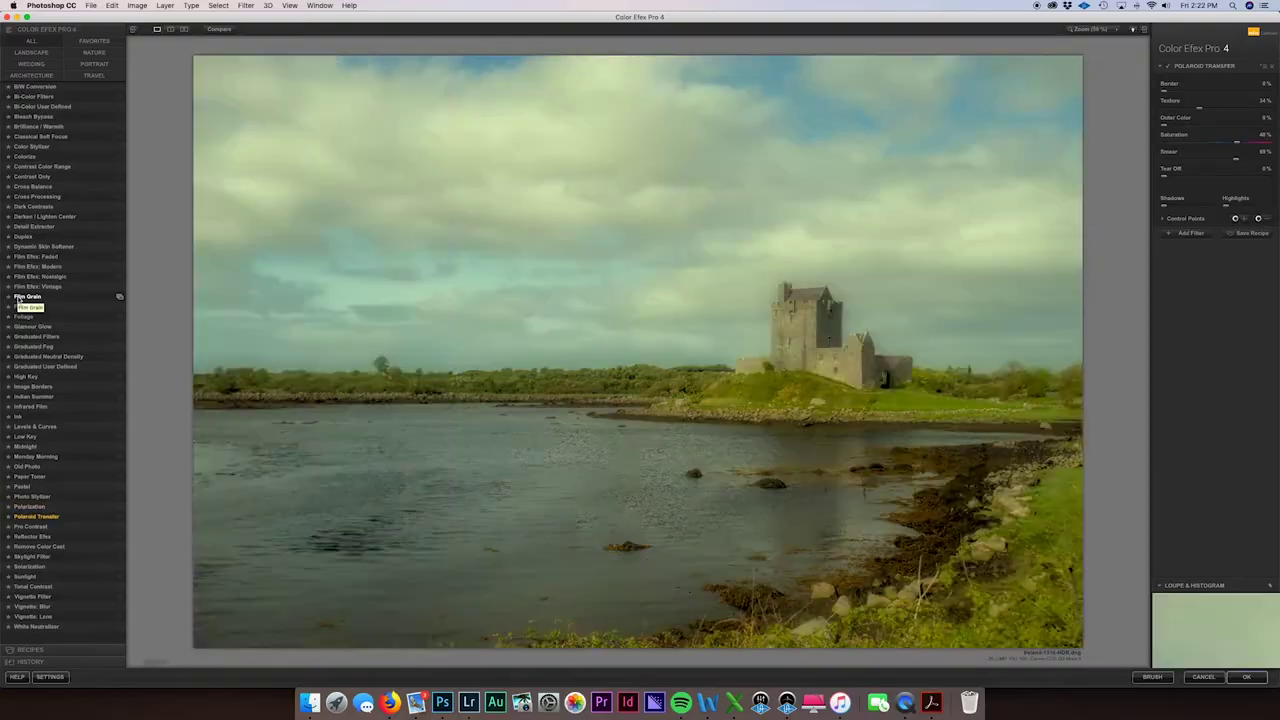
key(Down)
key(Down)
key(Down)
key(Down)
key(Down)
key(Down)
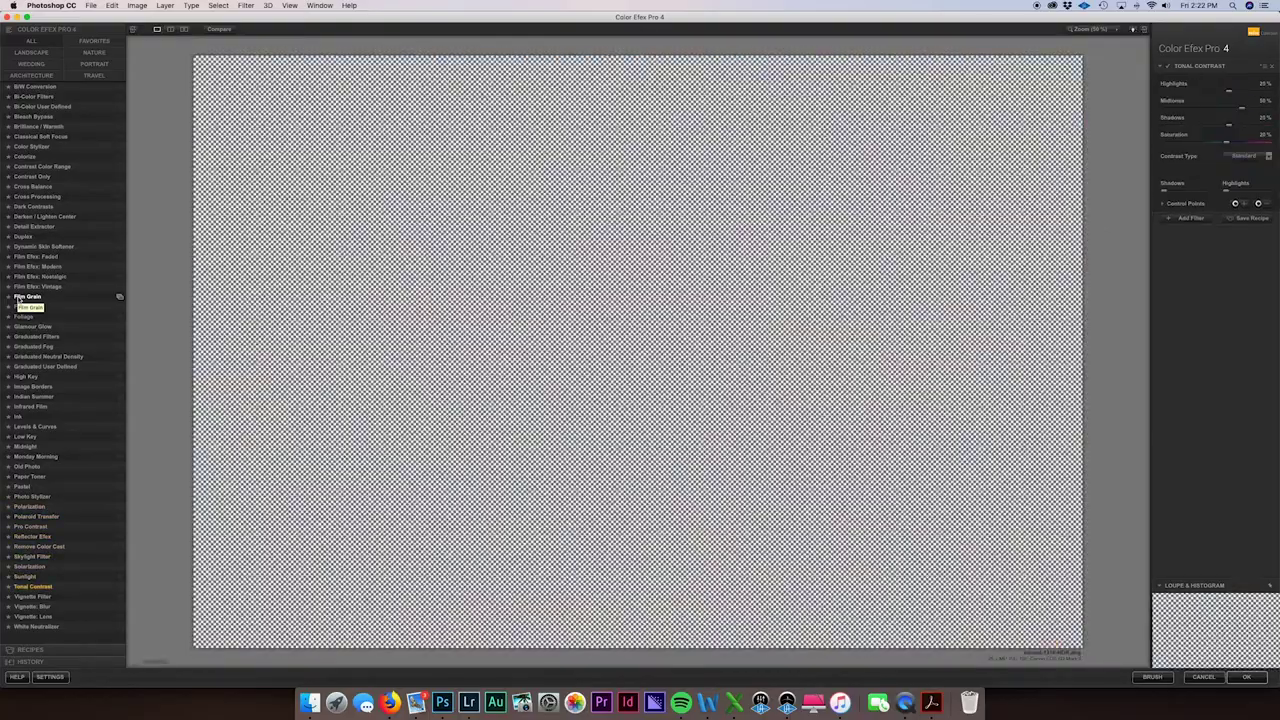
key(Down)
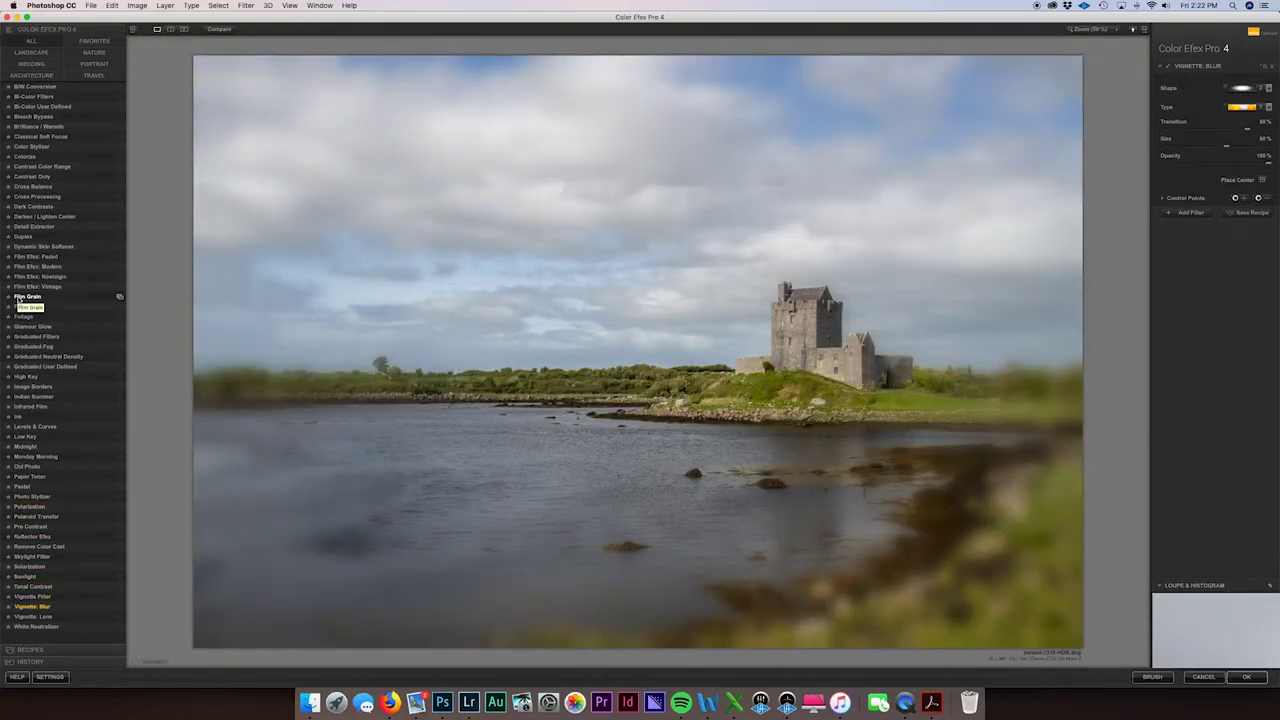
click(42, 616)
click(38, 627)
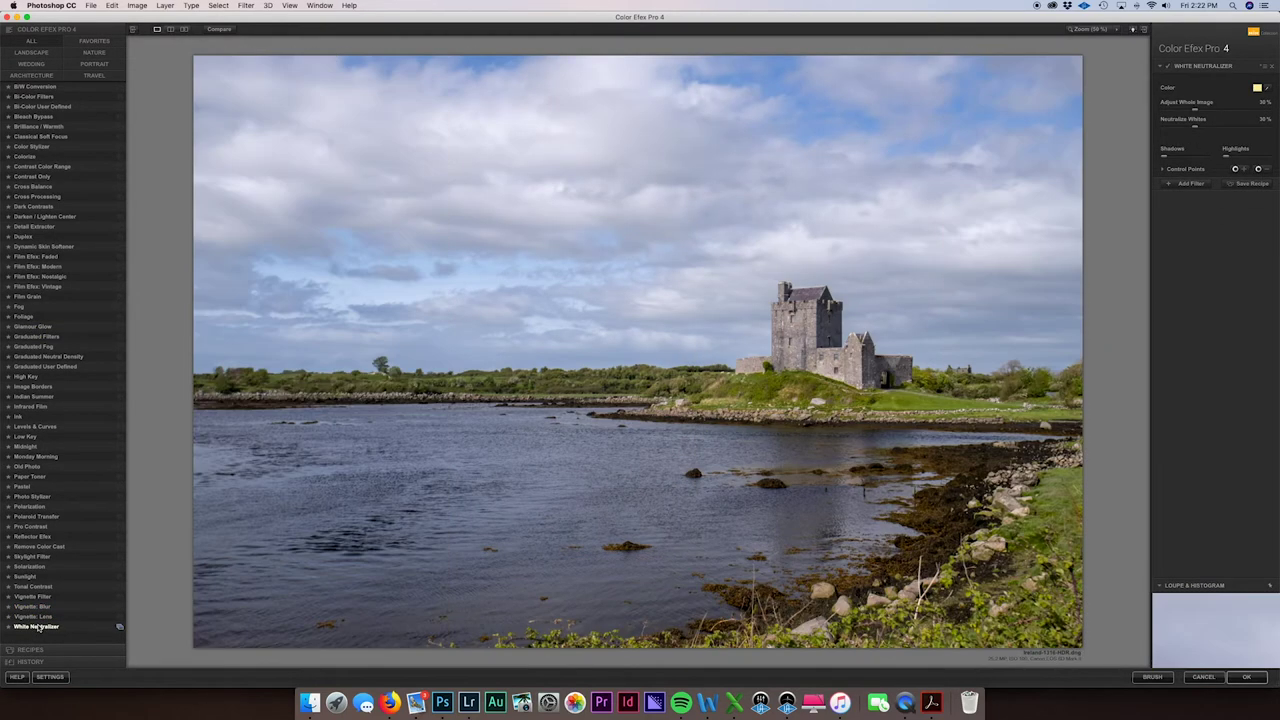
Step: Choose the Indian Summer filter, try its alternative color methods and lower Enhance Foliage to about 38%
click(34, 396)
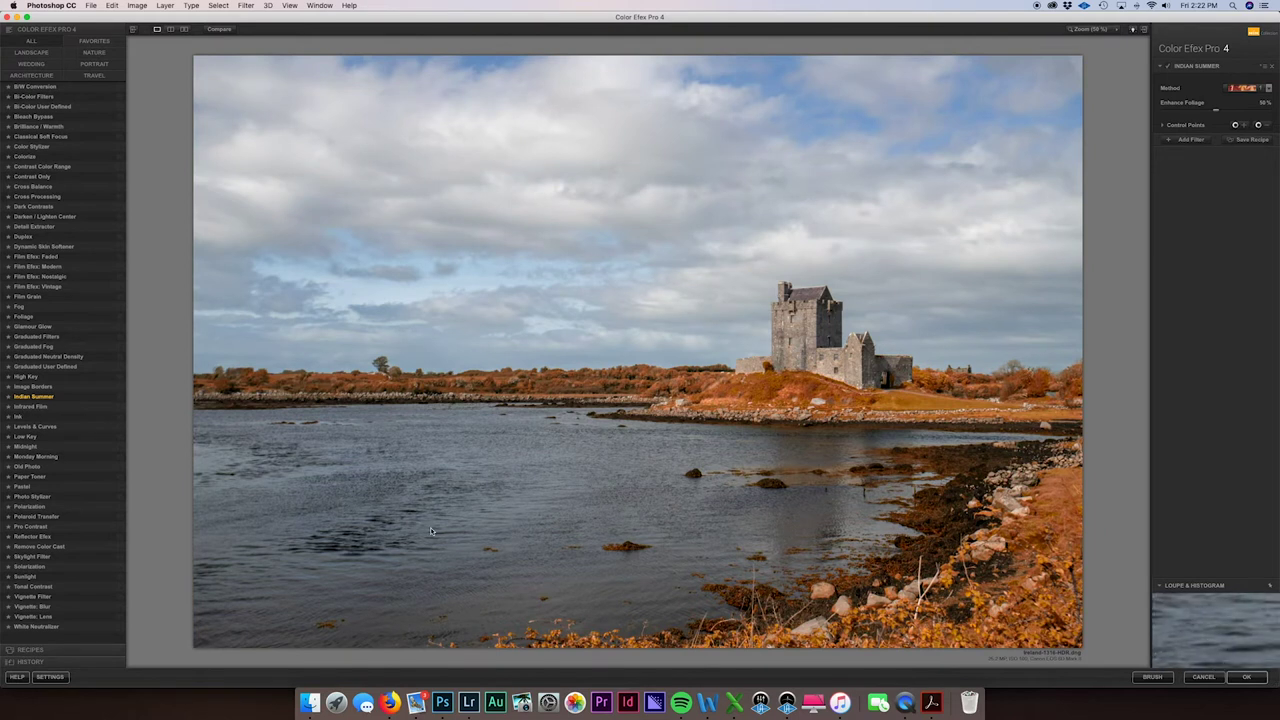
click(1268, 90)
click(1249, 112)
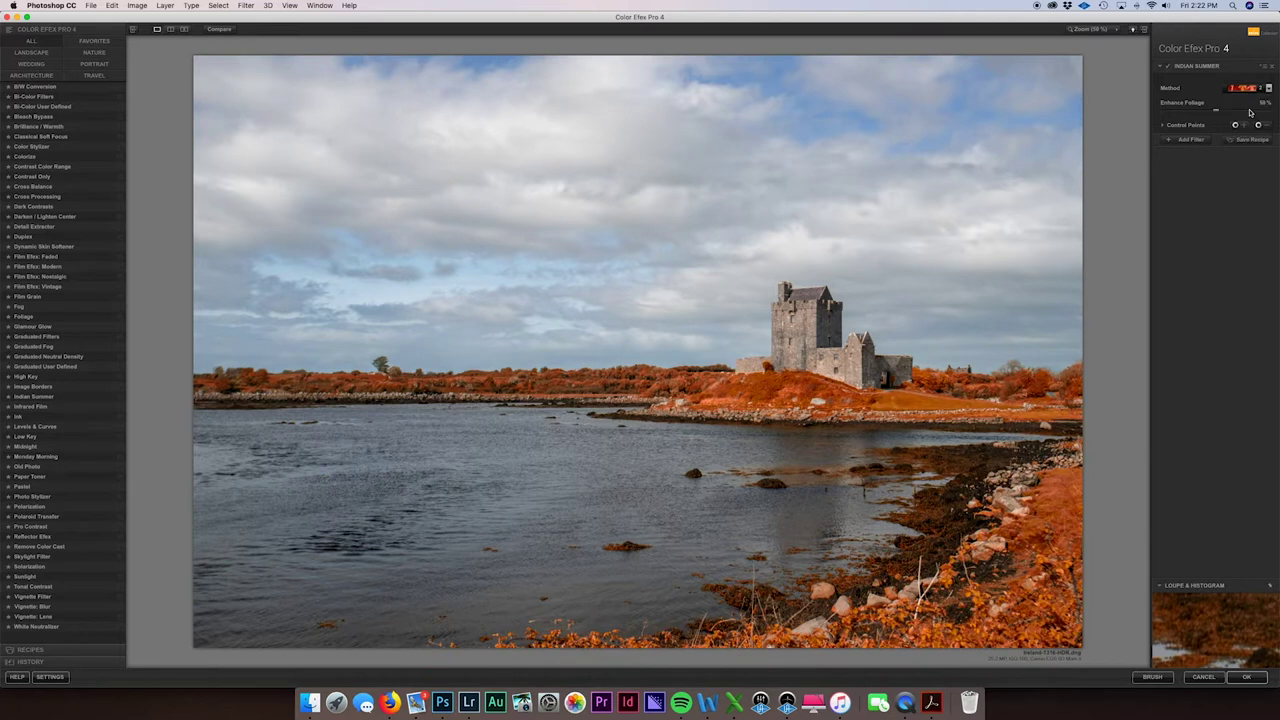
click(1268, 90)
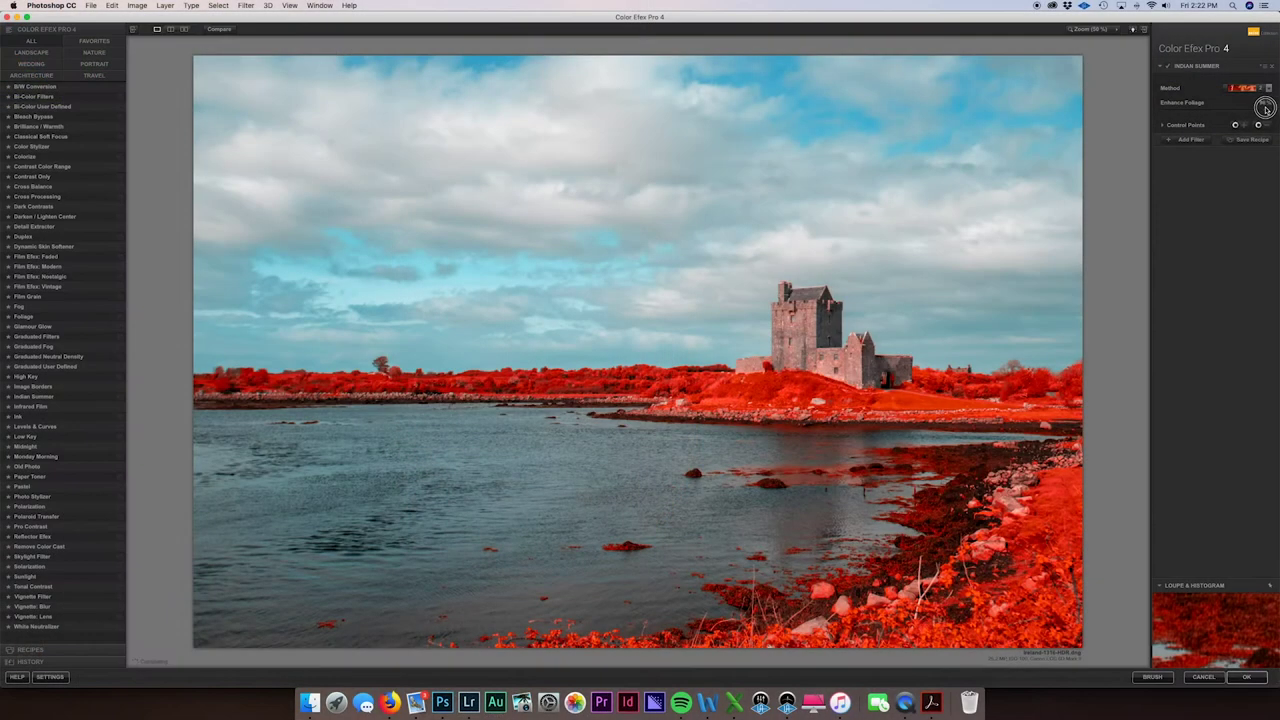
drag(1229, 110, 1206, 111)
Step: Set the Indian Summer method to 1 and apply the filter to the duplicate layer
click(1268, 88)
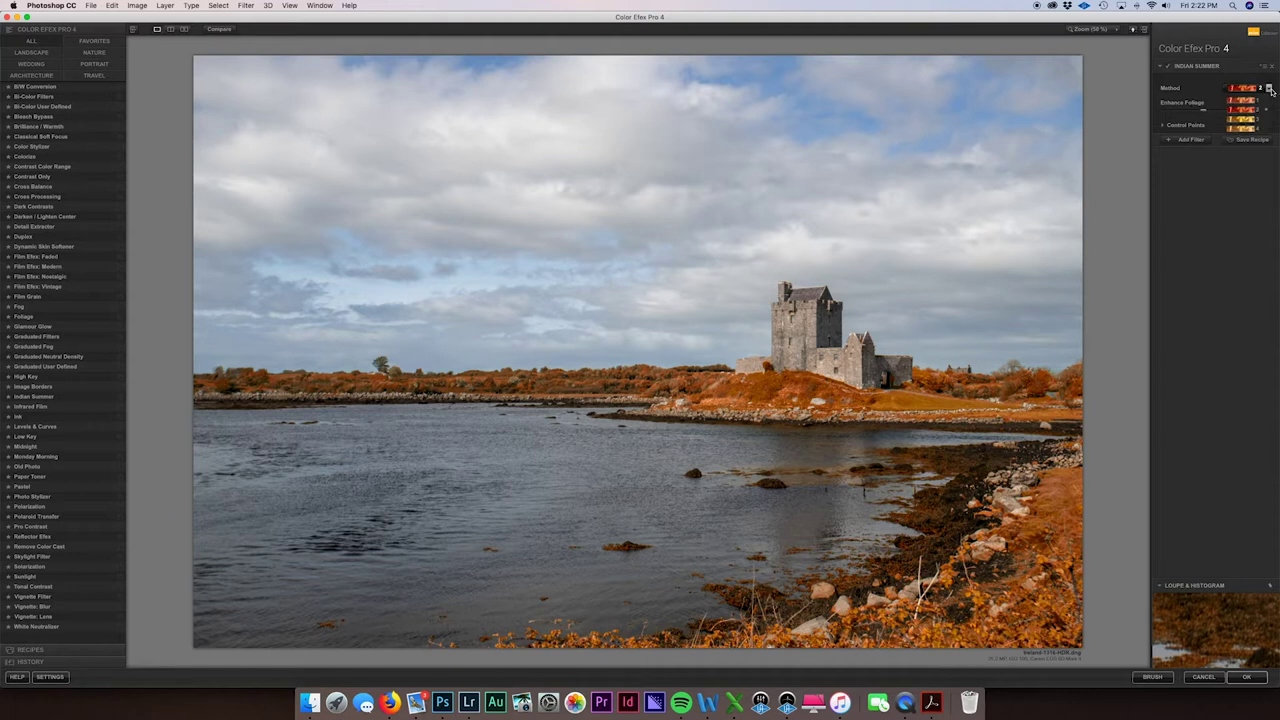
click(1256, 101)
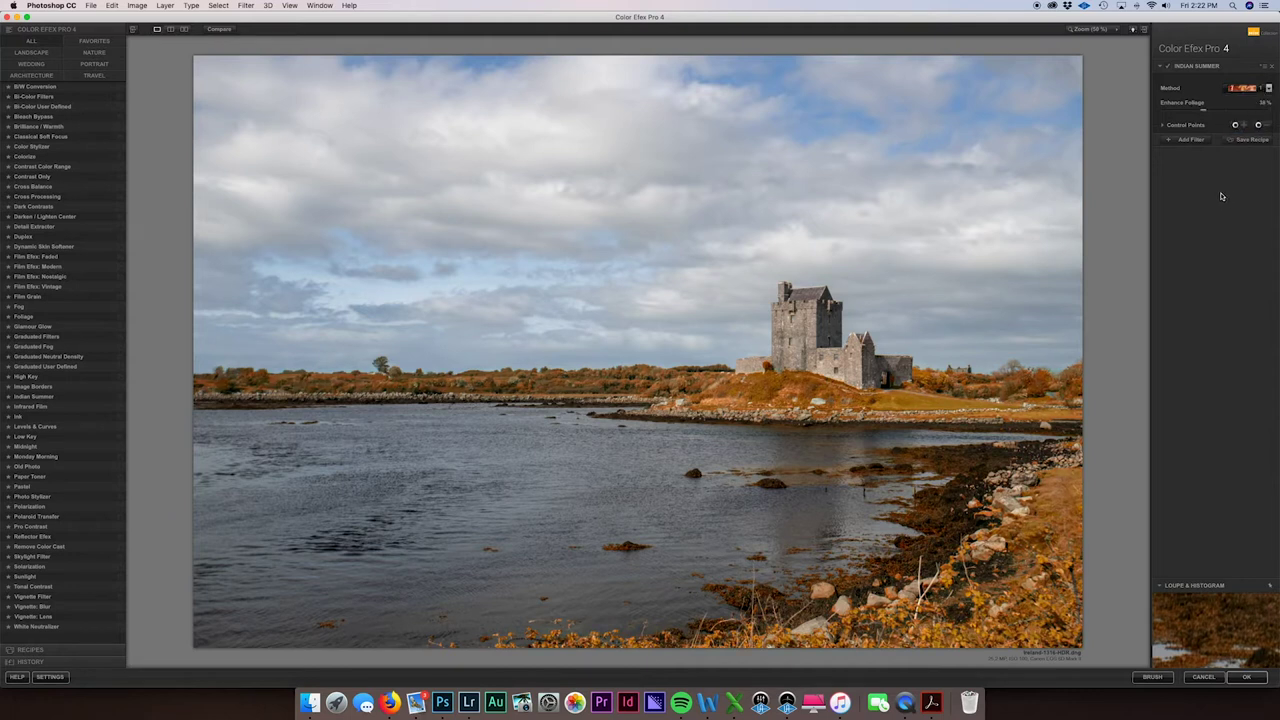
click(1246, 677)
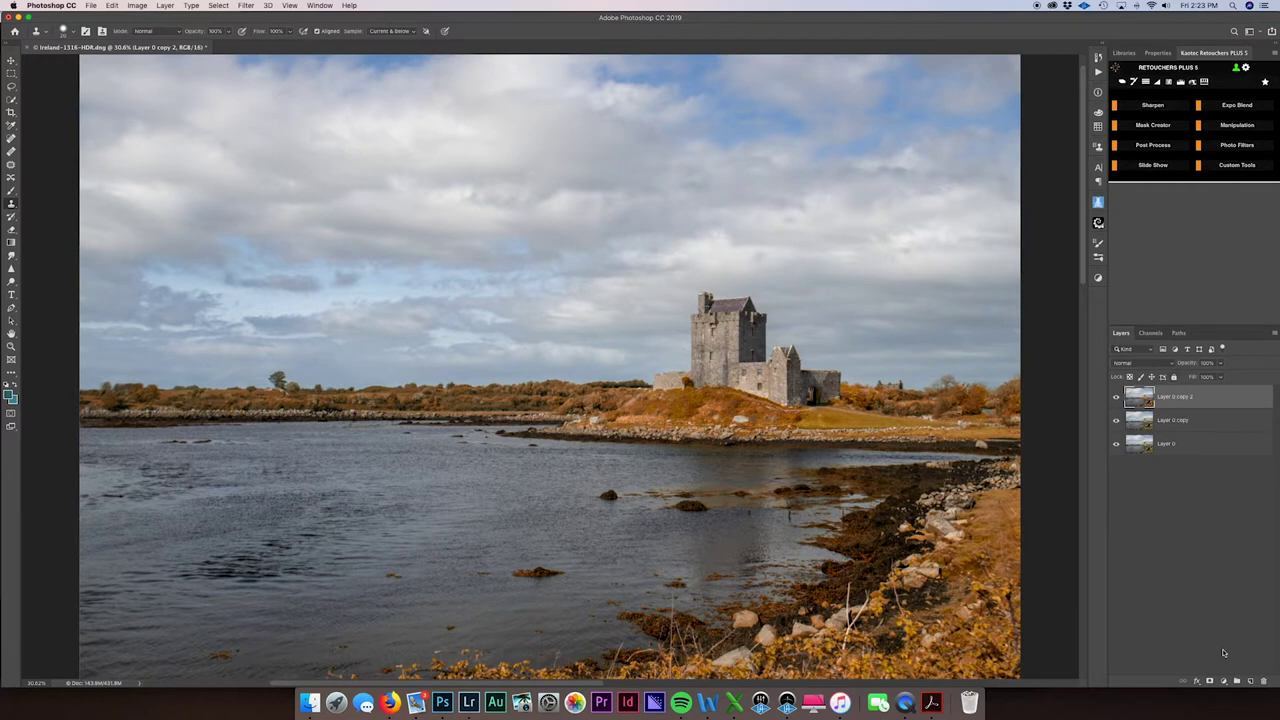
Step: Add a layer mask to Layer 0 copy 2
click(1211, 682)
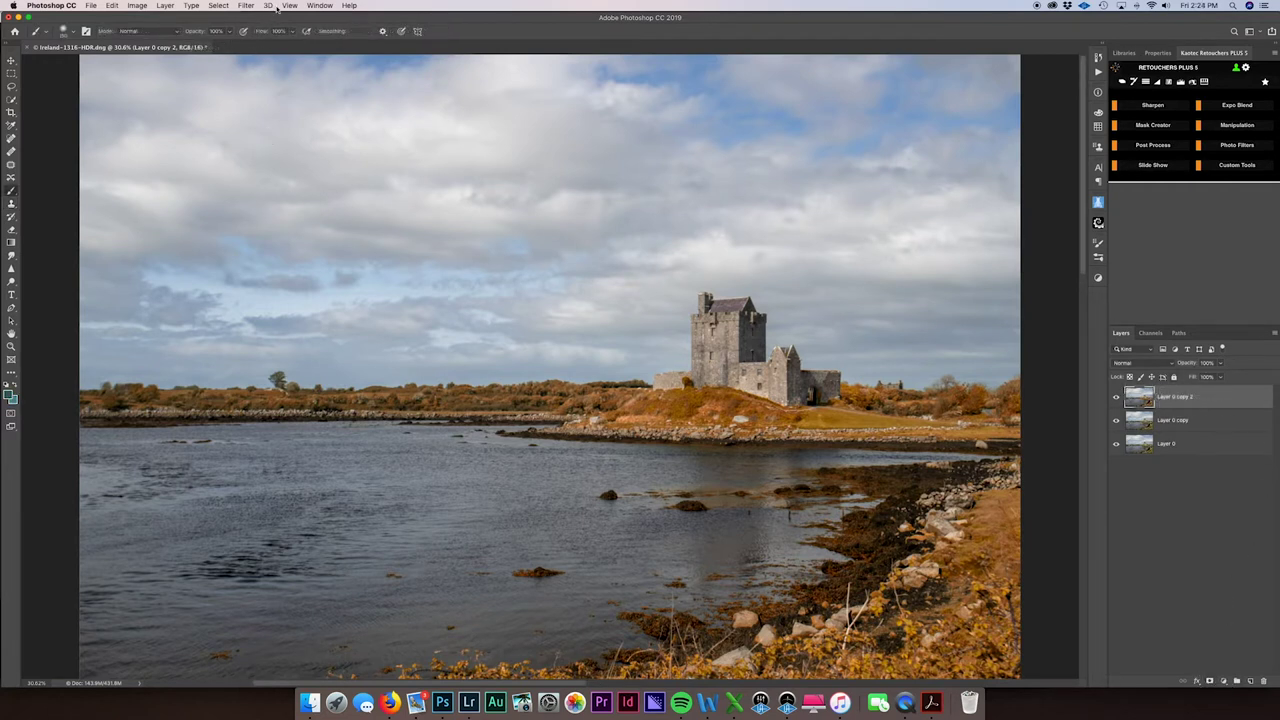
Step: Open Layer 0 copy 2 in the Topaz Clarity filter
click(287, 6)
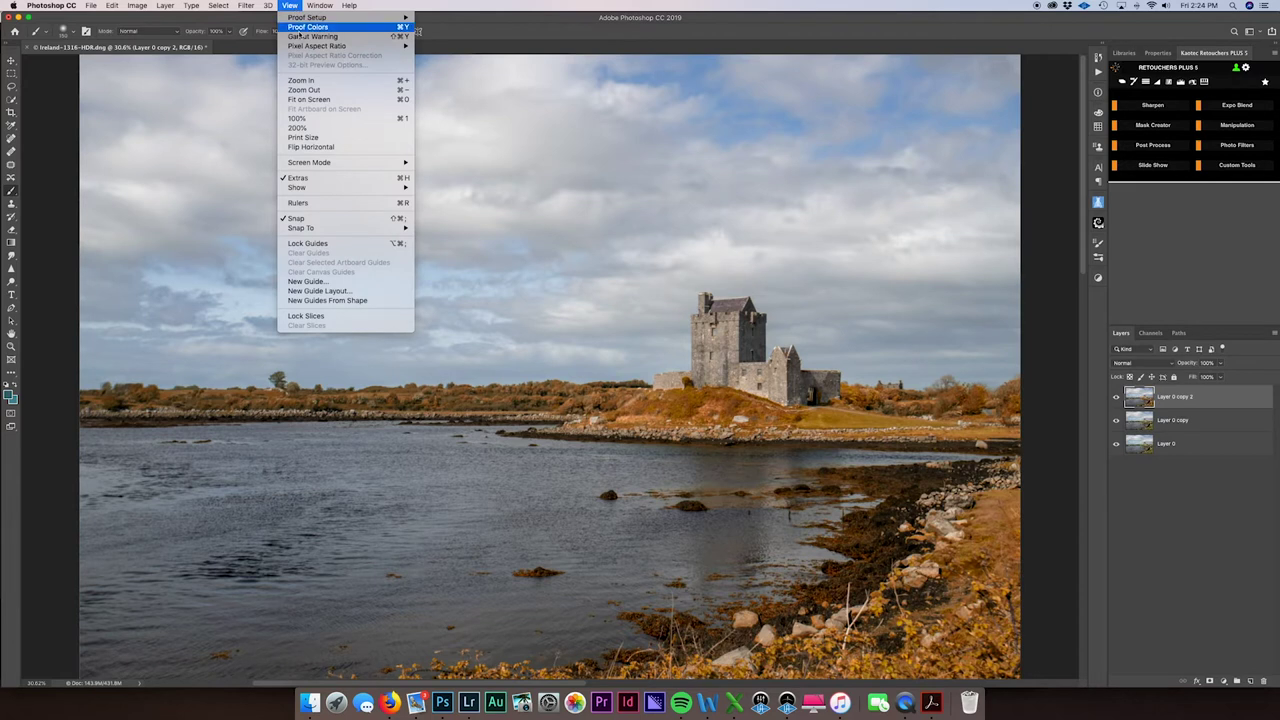
mouse_move(246, 6)
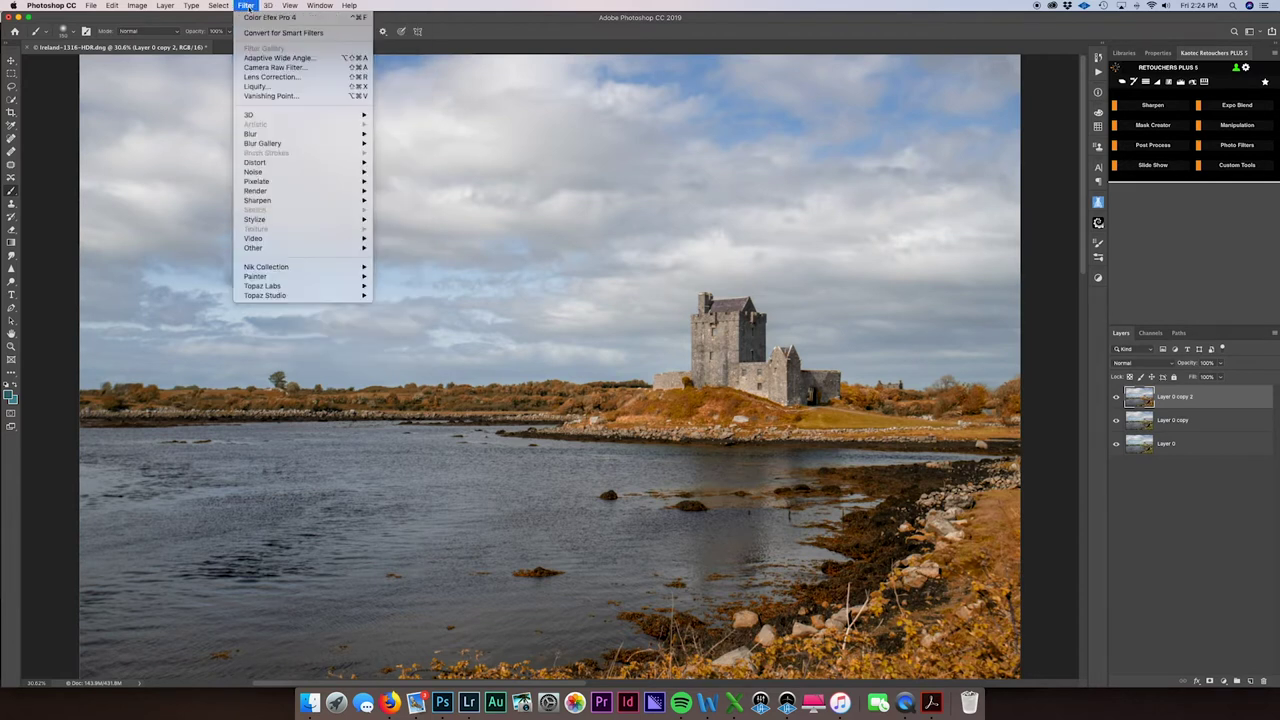
mouse_move(300, 271)
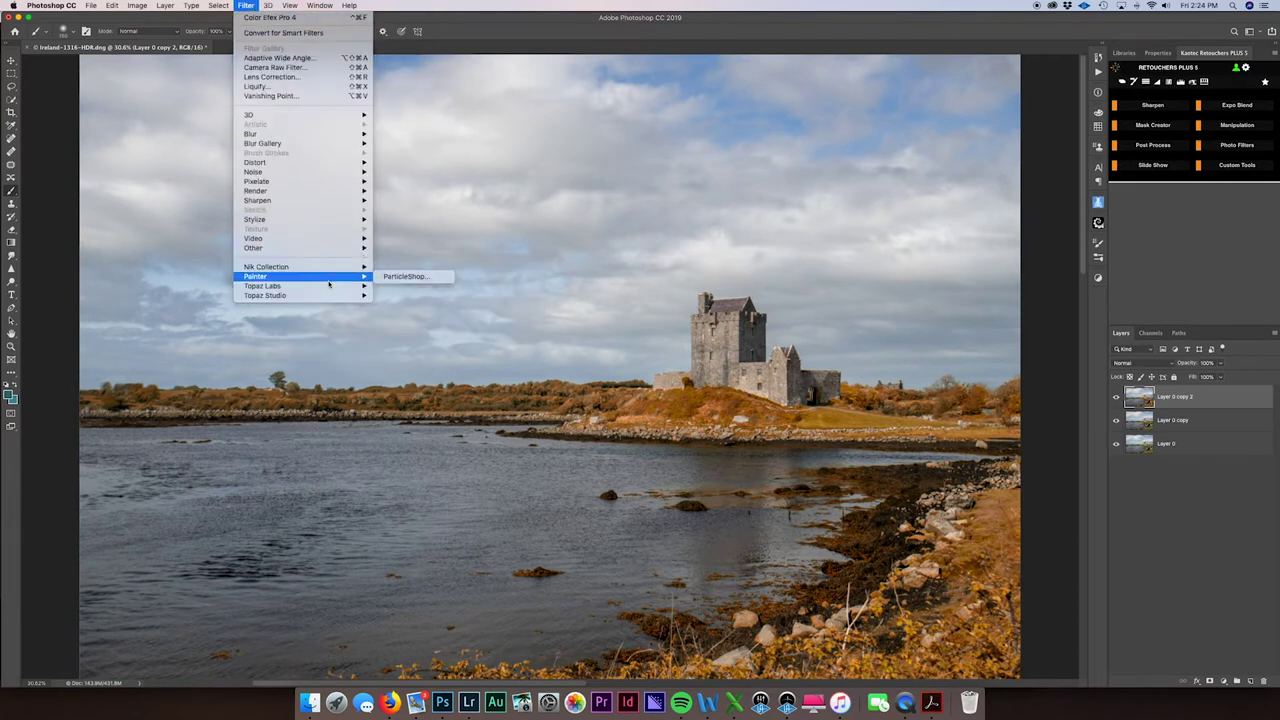
mouse_move(336, 289)
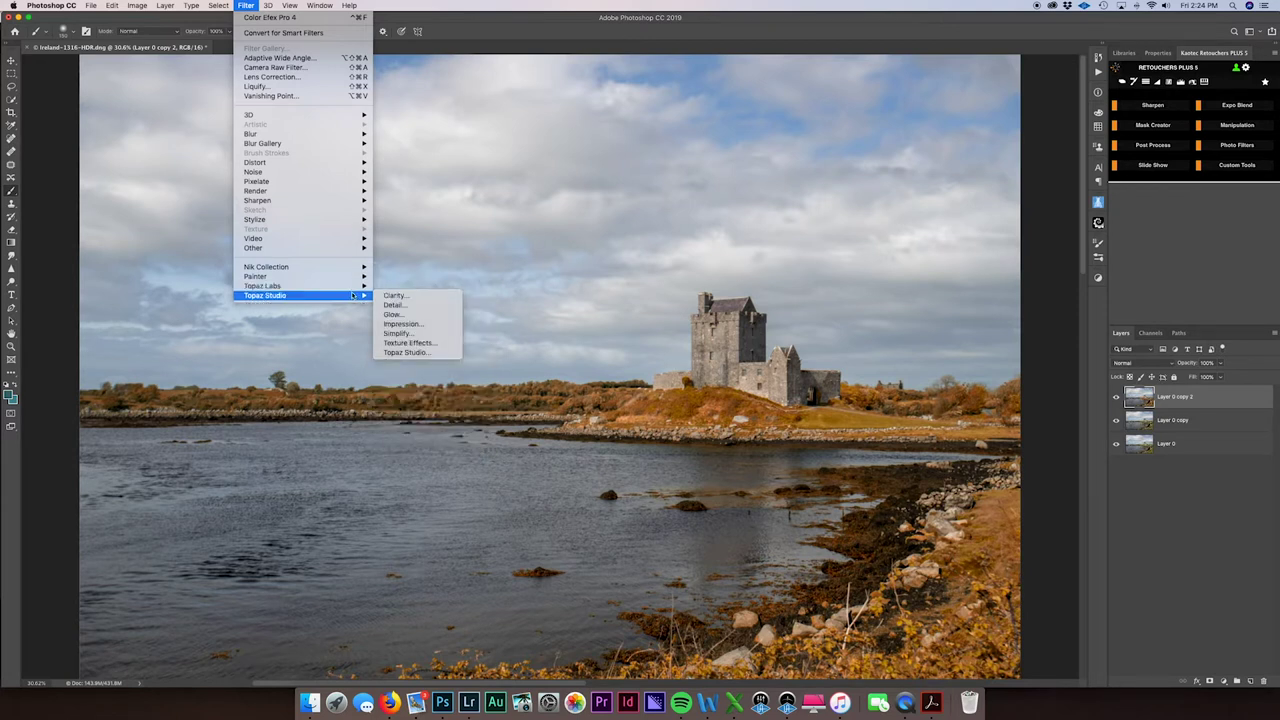
click(362, 295)
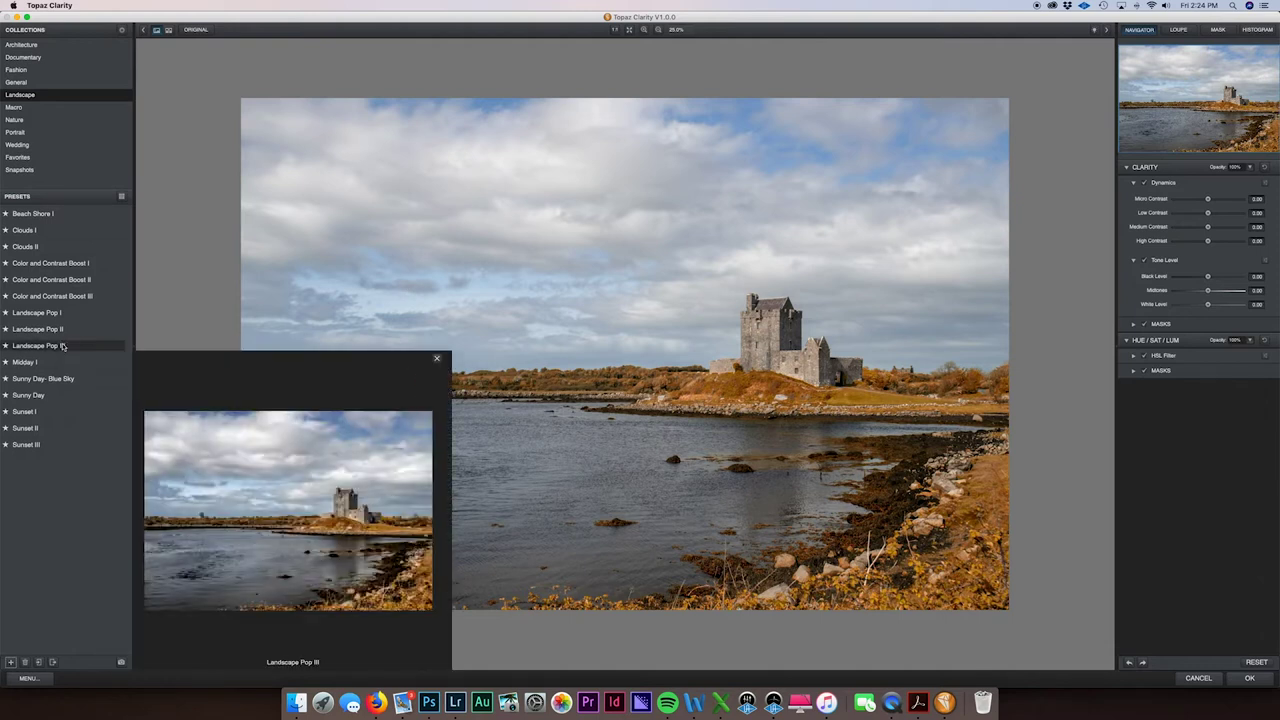
Step: Apply the Color and Contrast Boost III preset from the Landscape collection to the layer
mouse_move(75, 268)
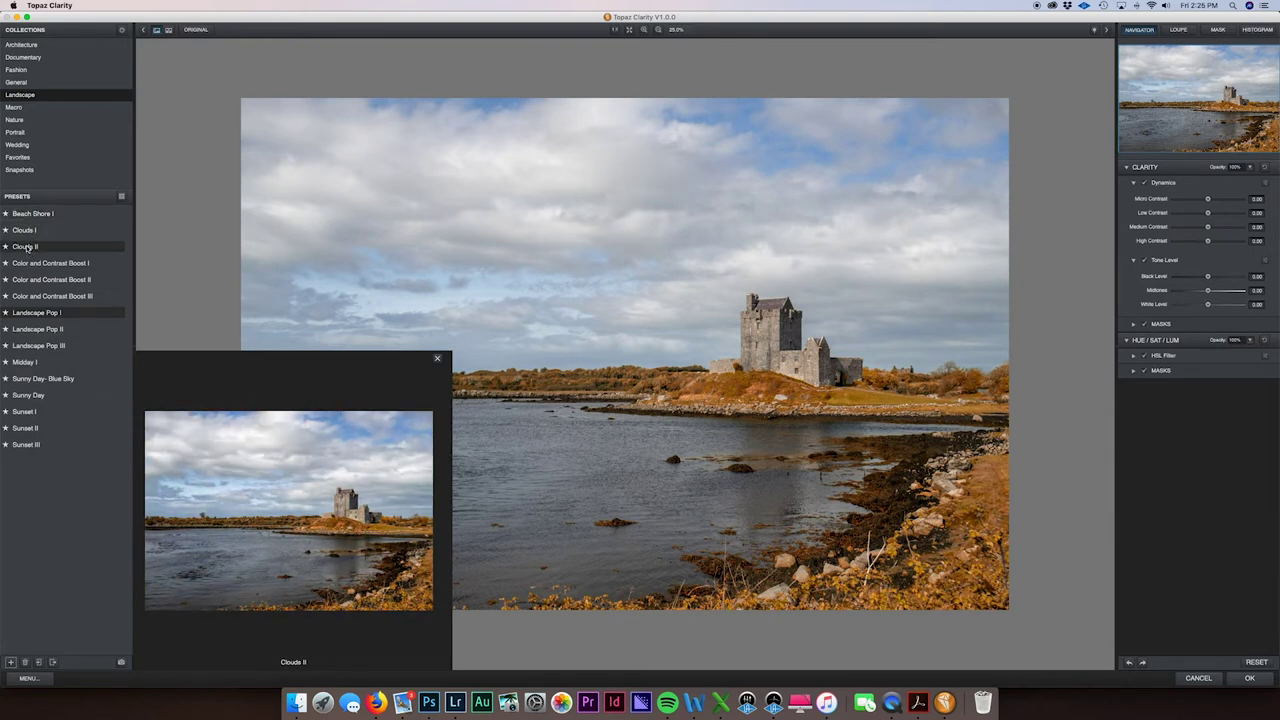
click(25, 297)
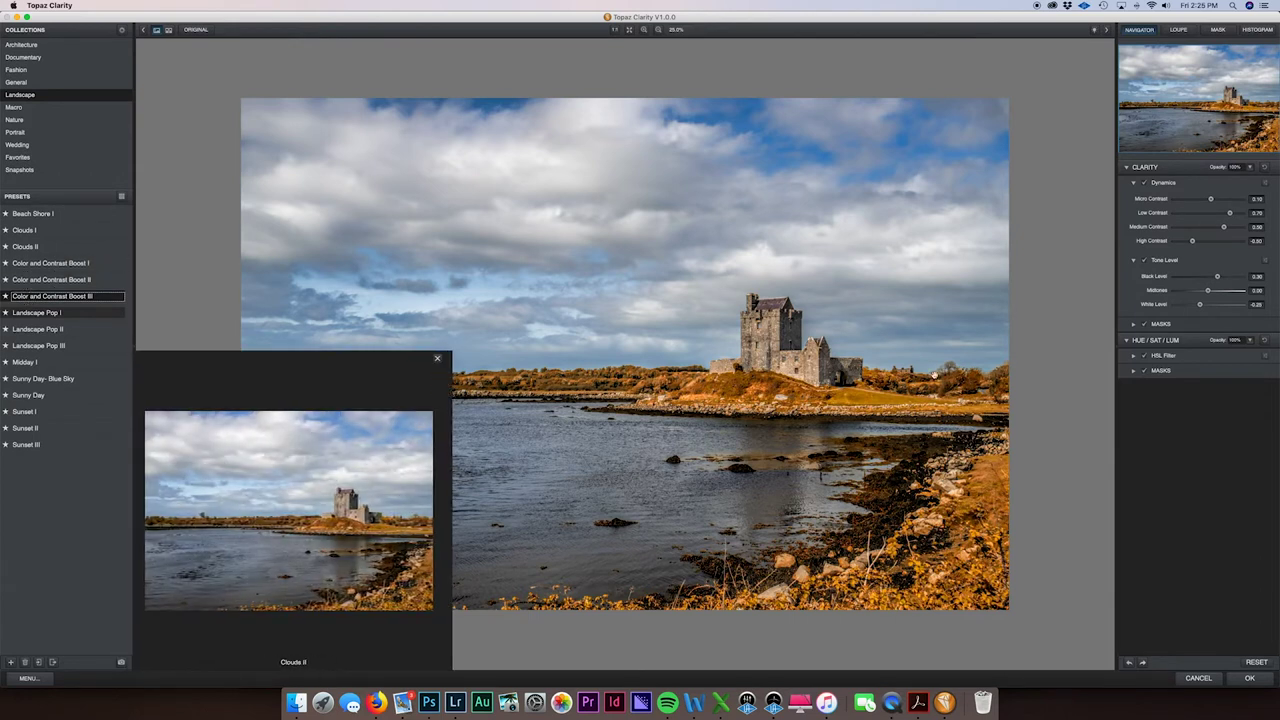
click(1240, 679)
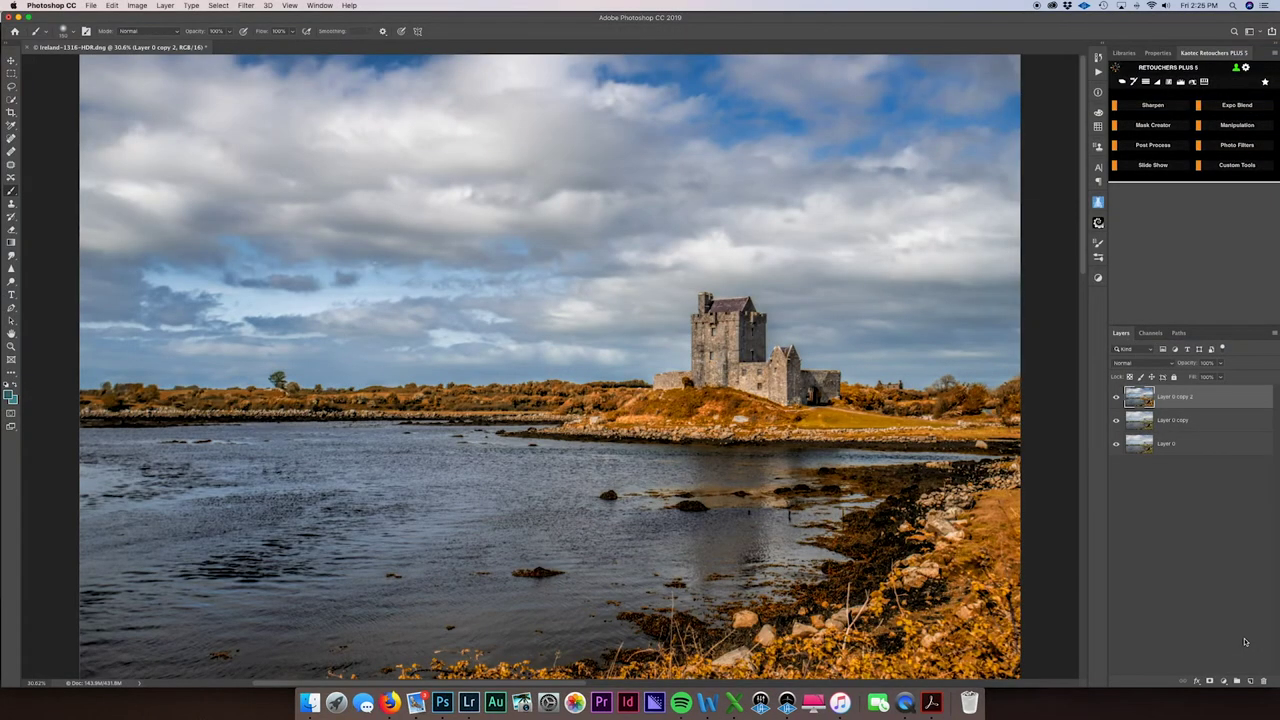
Step: Compare the stylized, retouched and original versions by switching the visibility of Layer 0 copy 2 and Layer 0 copy
click(1117, 397)
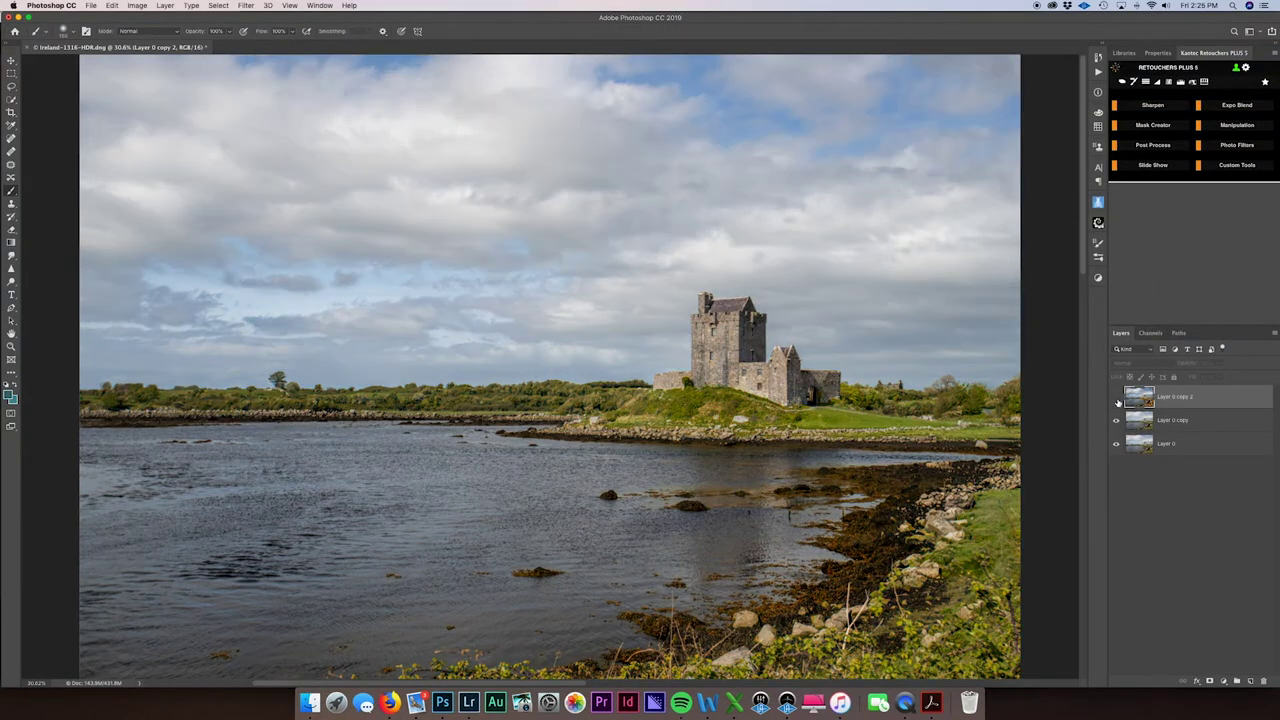
click(1117, 397)
click(1117, 397)
click(1117, 419)
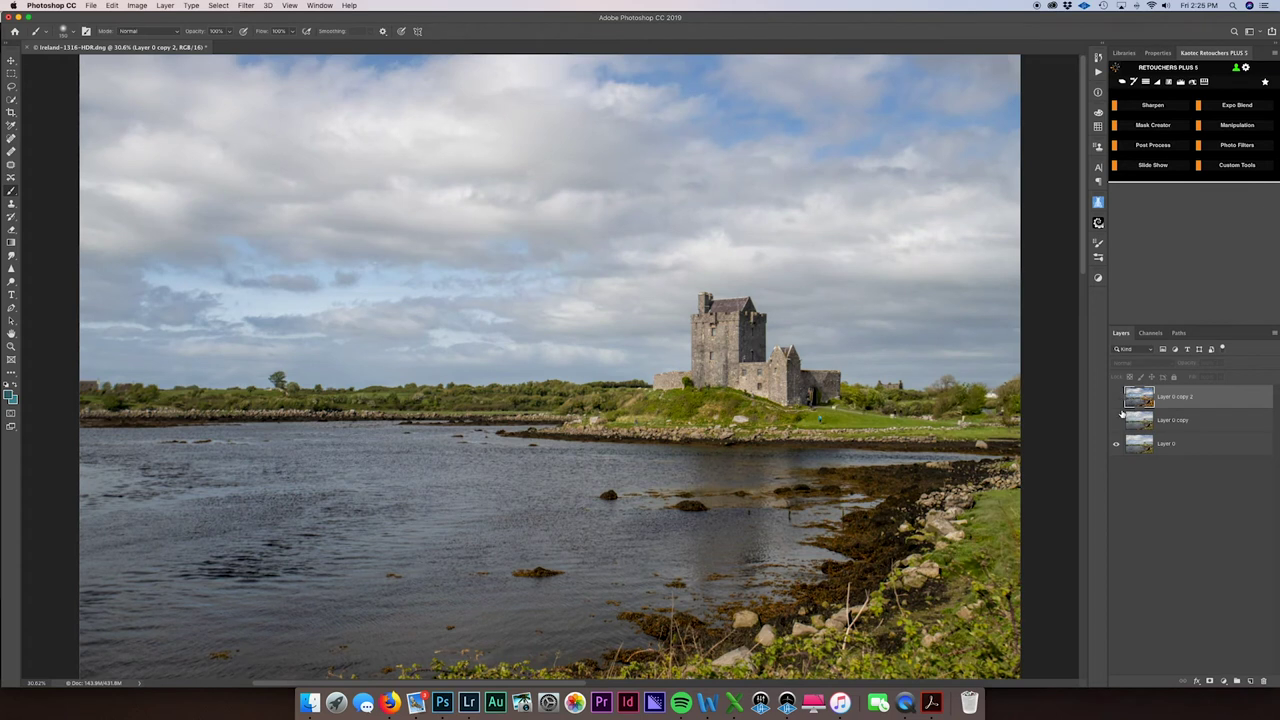